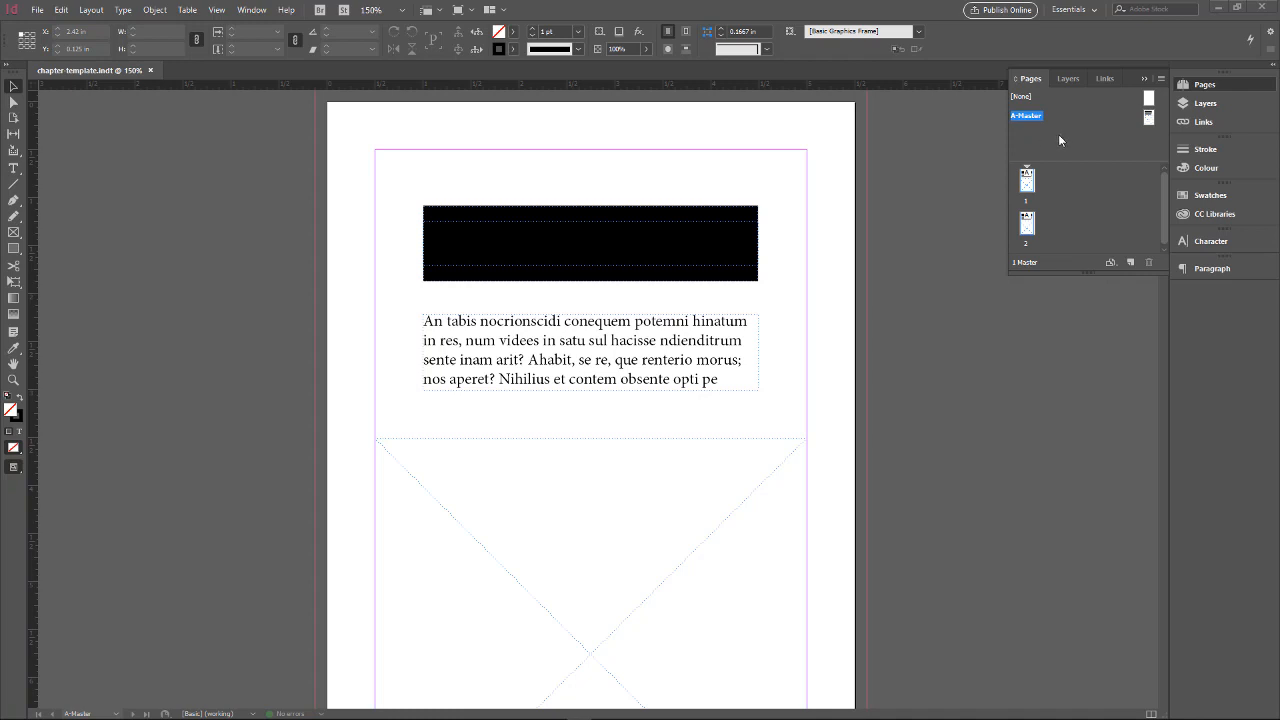
Create a new two-page master spread named "Chapter Content" with prefix B, not based on any master
{"action": "left_click", "coordinate": [1028, 80]}
{"action": "left_click", "coordinate": [1196, 84]}
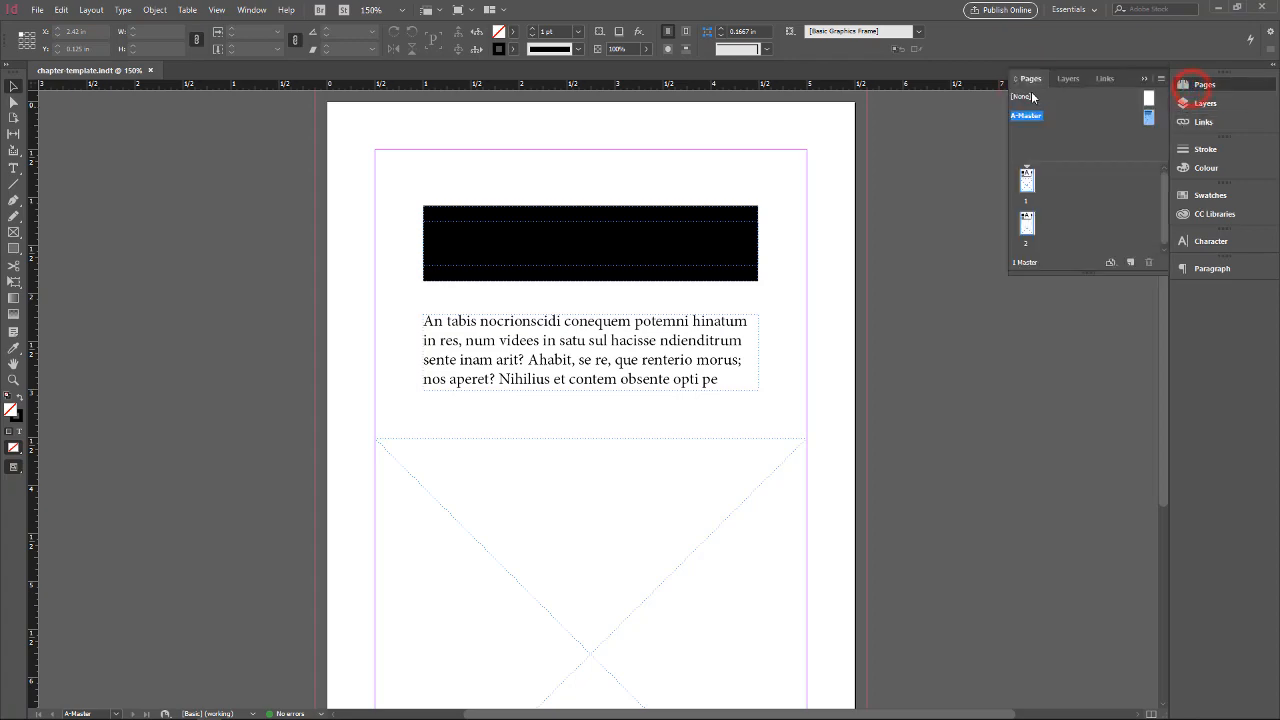
{"action": "left_click", "coordinate": [1160, 79]}
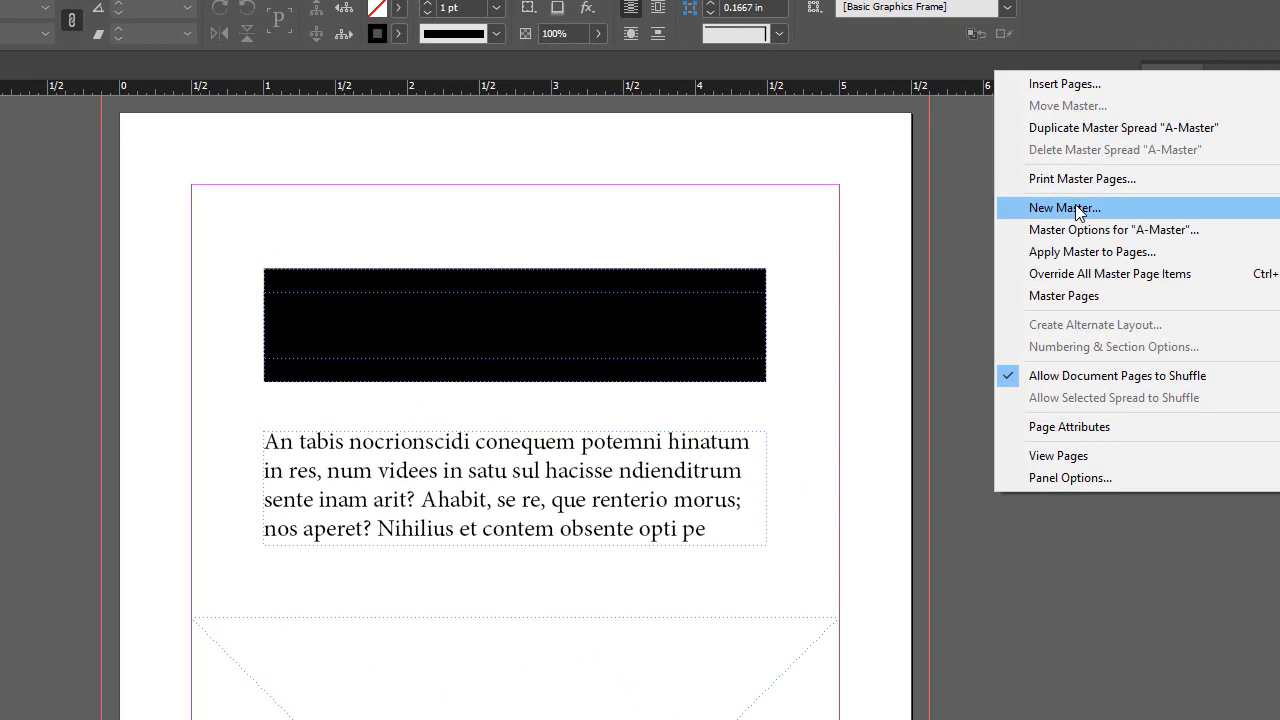
{"action": "left_click", "coordinate": [1076, 208]}
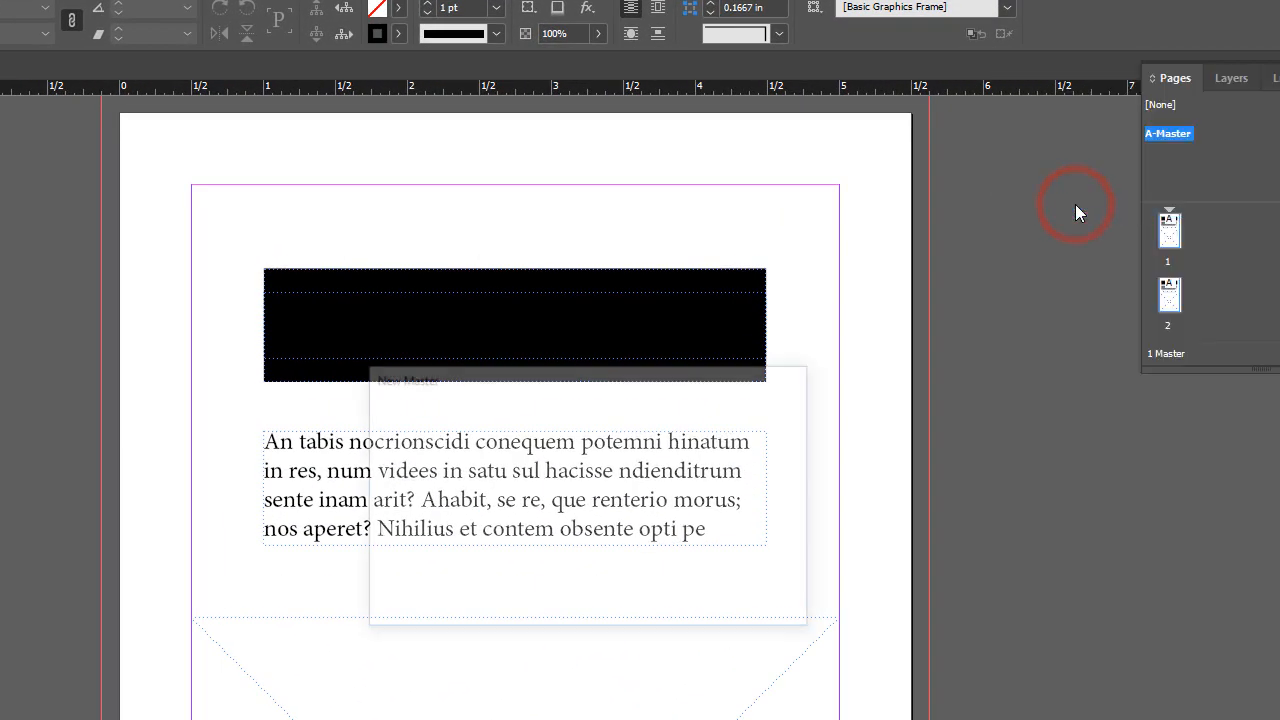
{"action": "left_click_drag", "start_coordinate": [675, 397], "coordinate": [727, 257]}
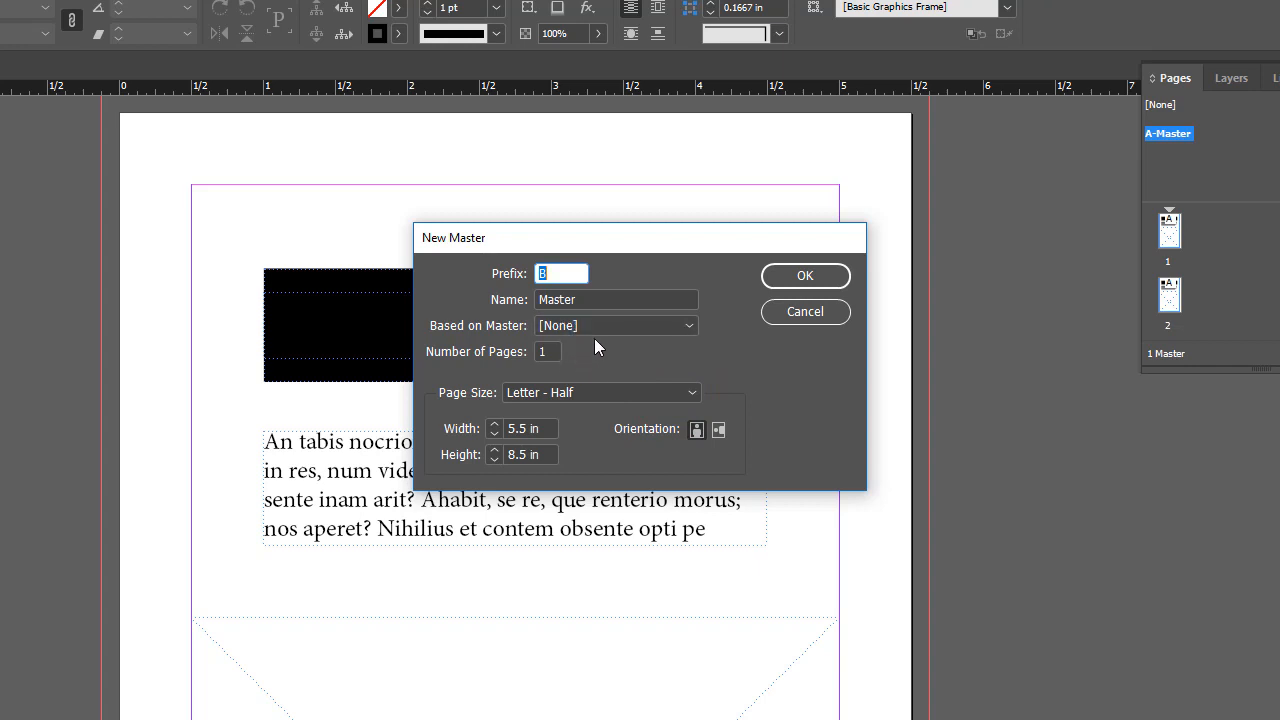
{"action": "double_click", "coordinate": [548, 351]}
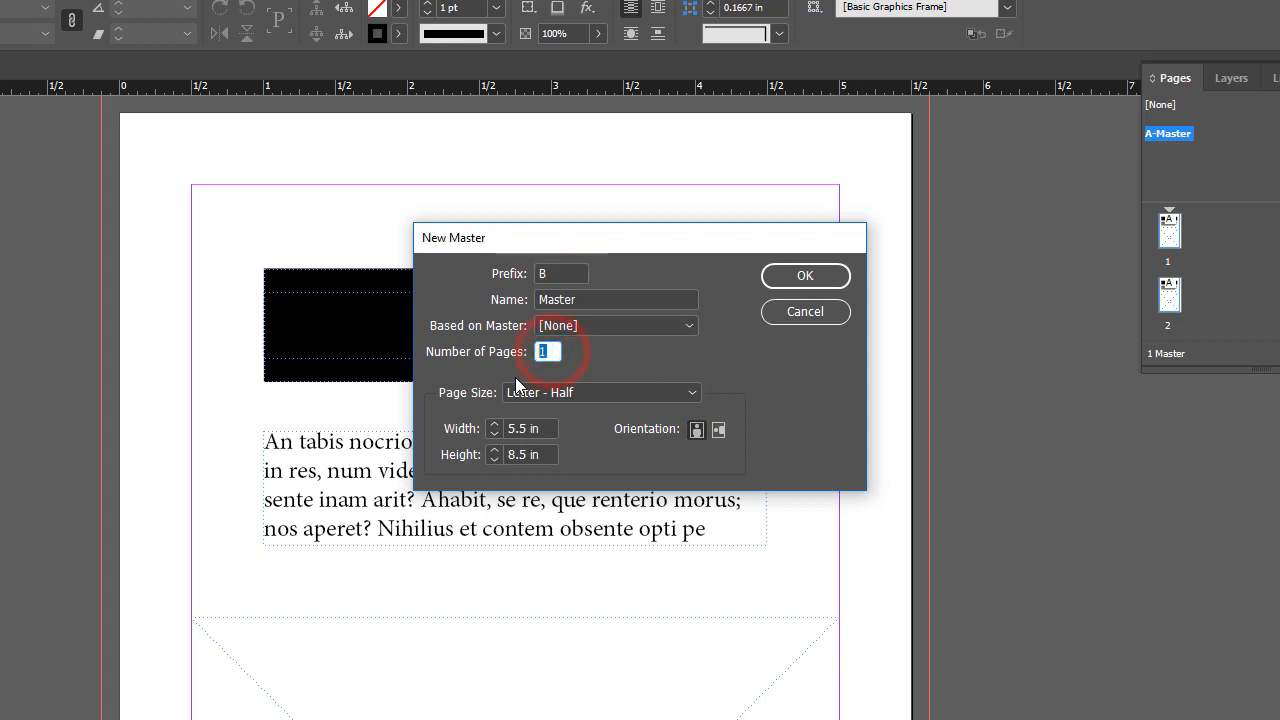
{"action": "type", "text": "2"}
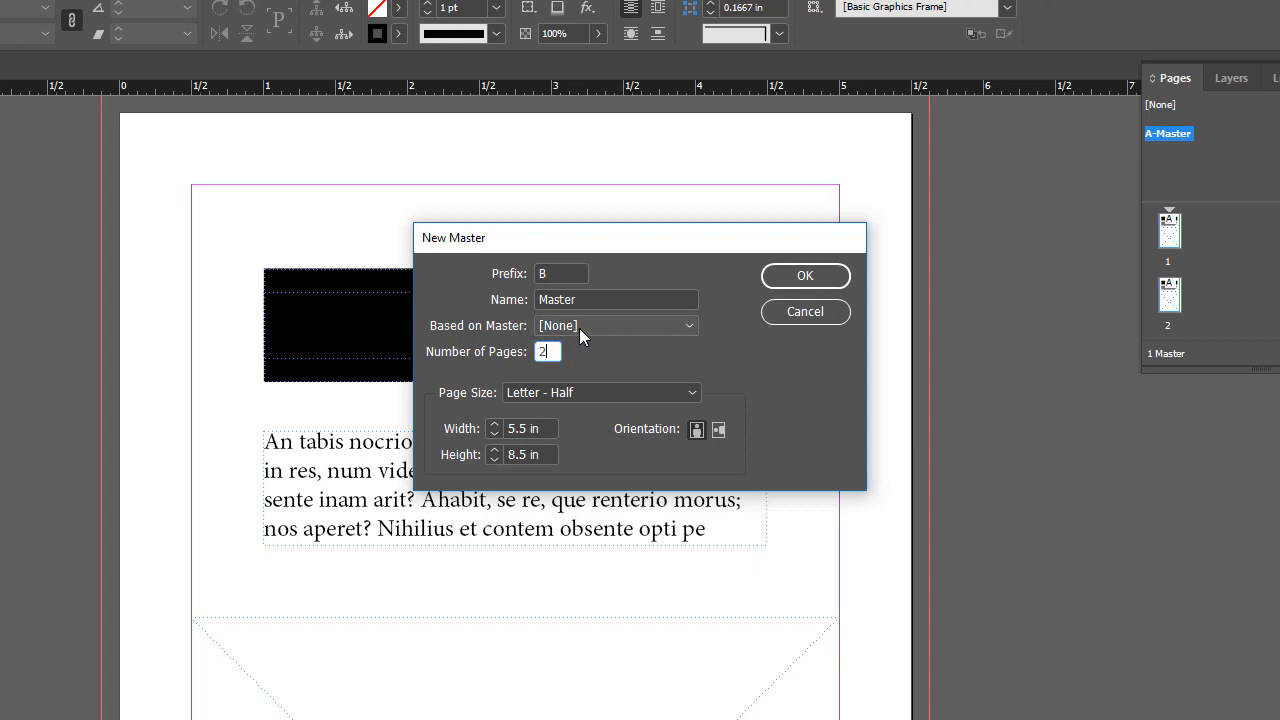
{"action": "double_click", "coordinate": [585, 299]}
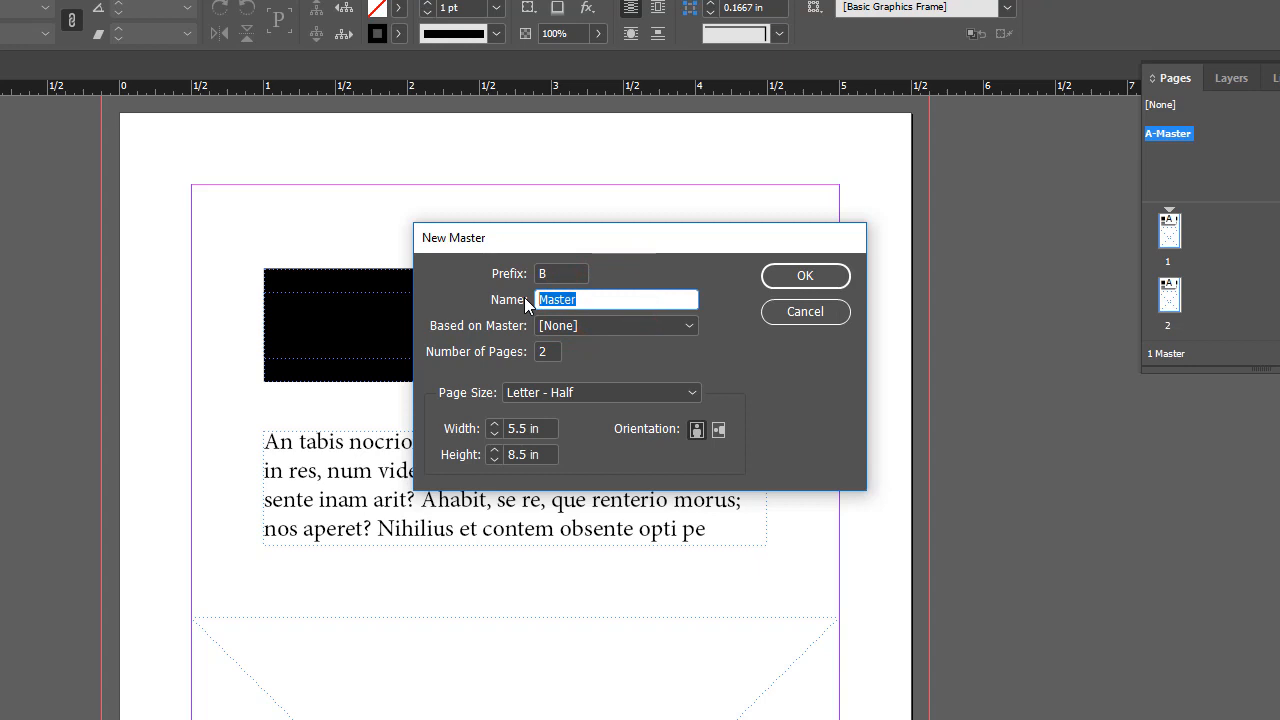
{"action": "type", "text": "Chapter Content"}
{"action": "left_click", "coordinate": [803, 280]}
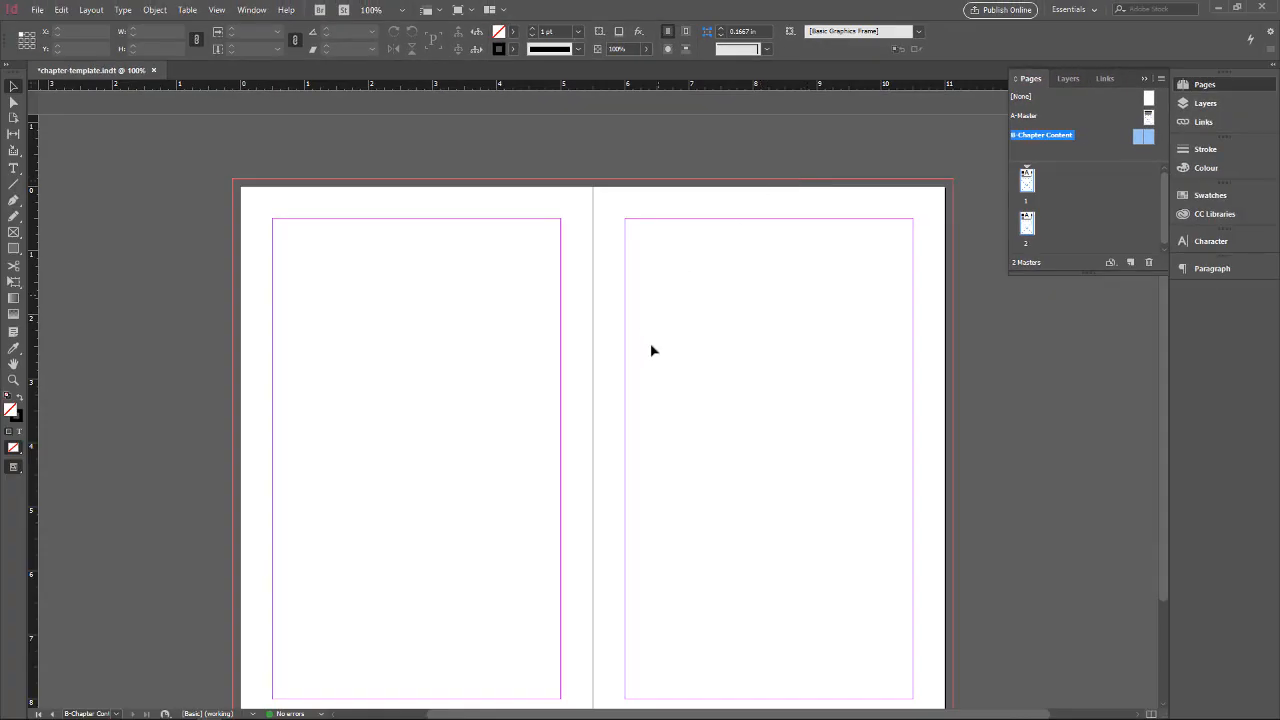
{"action": "left_click", "coordinate": [651, 350]}
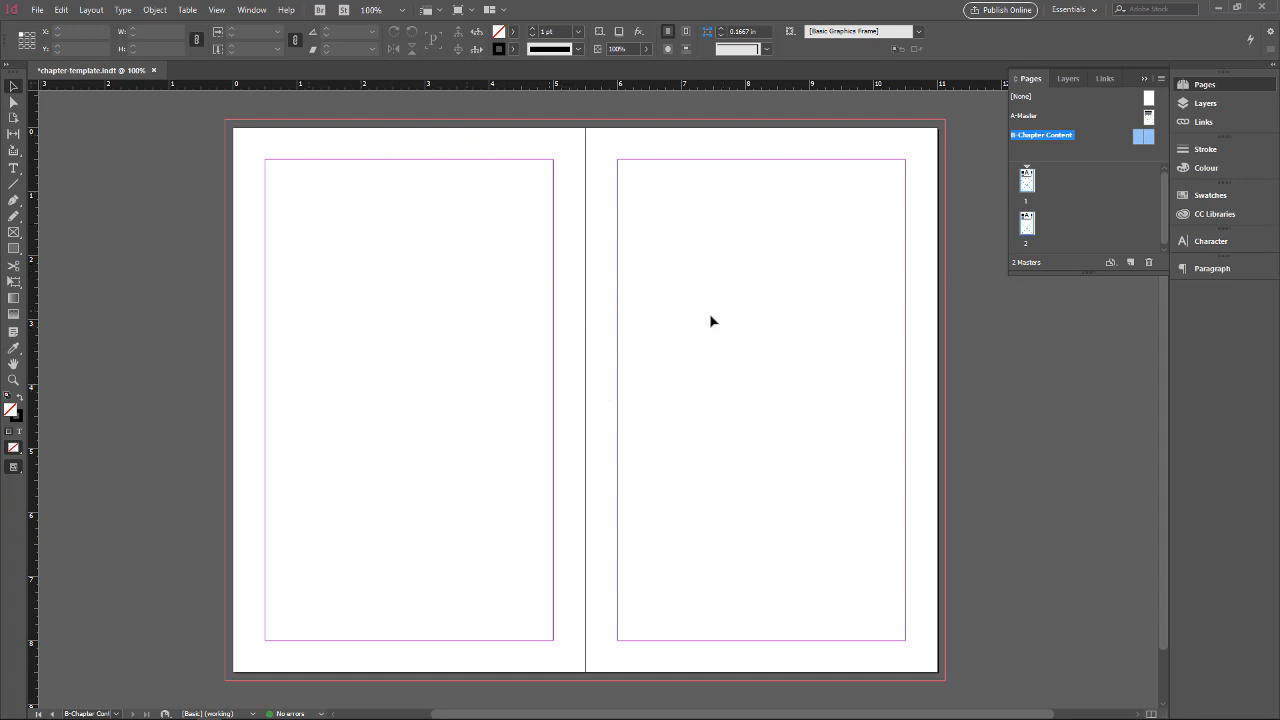
Set the left page of the Chapter Content master to a 0.75 in top margin and a 0.9375 in bottom margin
{"action": "left_click", "coordinate": [1141, 141]}
{"action": "double_click", "coordinate": [1141, 138]}
{"action": "left_click", "coordinate": [91, 10]}
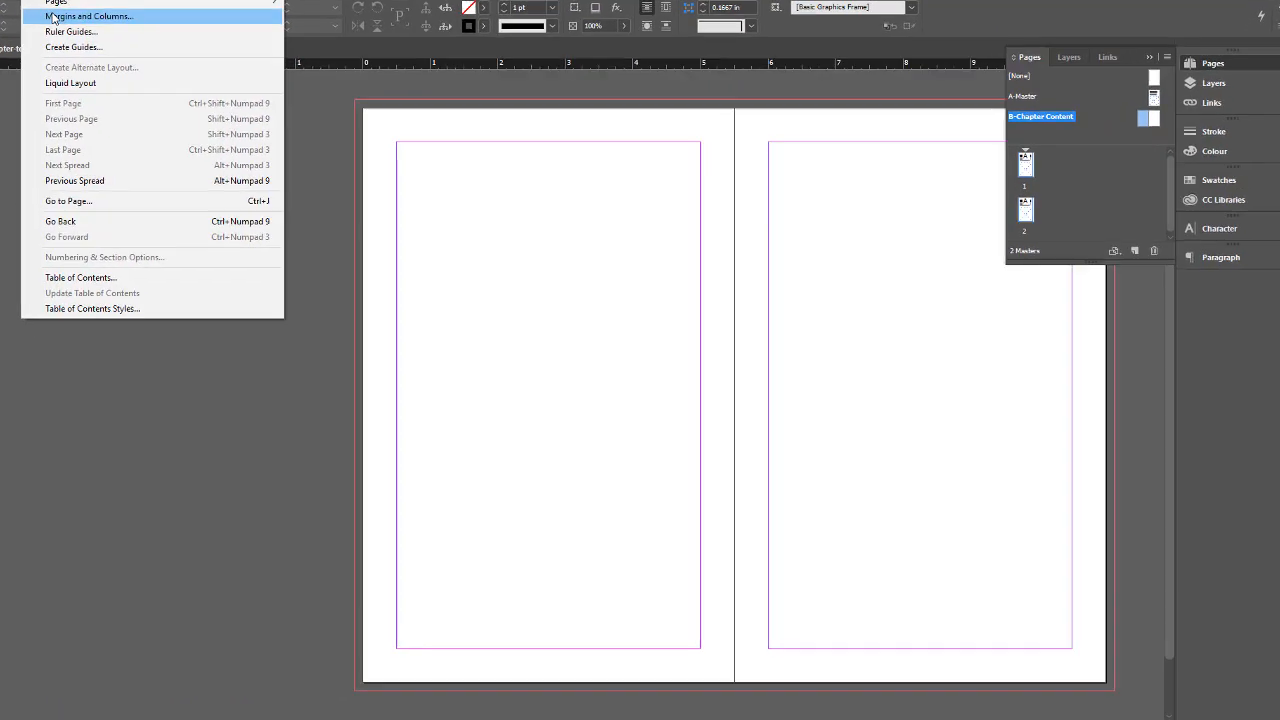
{"action": "left_click", "coordinate": [53, 17]}
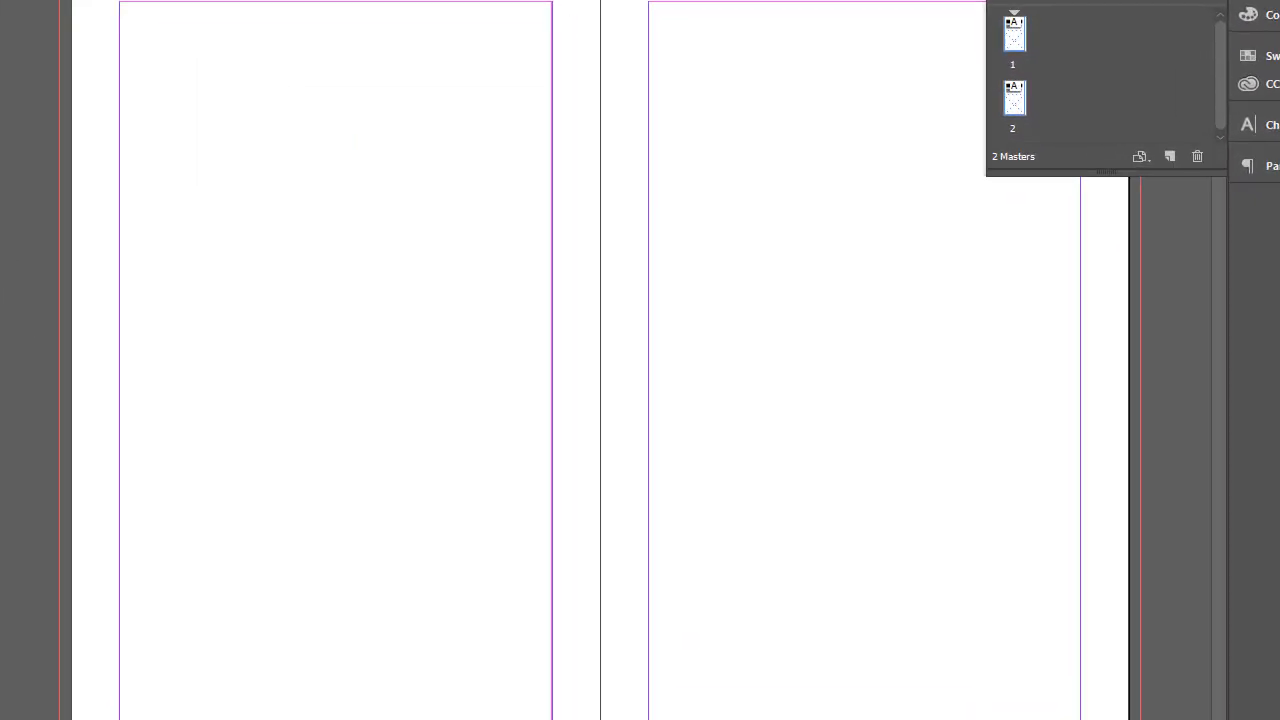
{"action": "left_click_drag", "start_coordinate": [389, 179], "coordinate": [486, 177]}
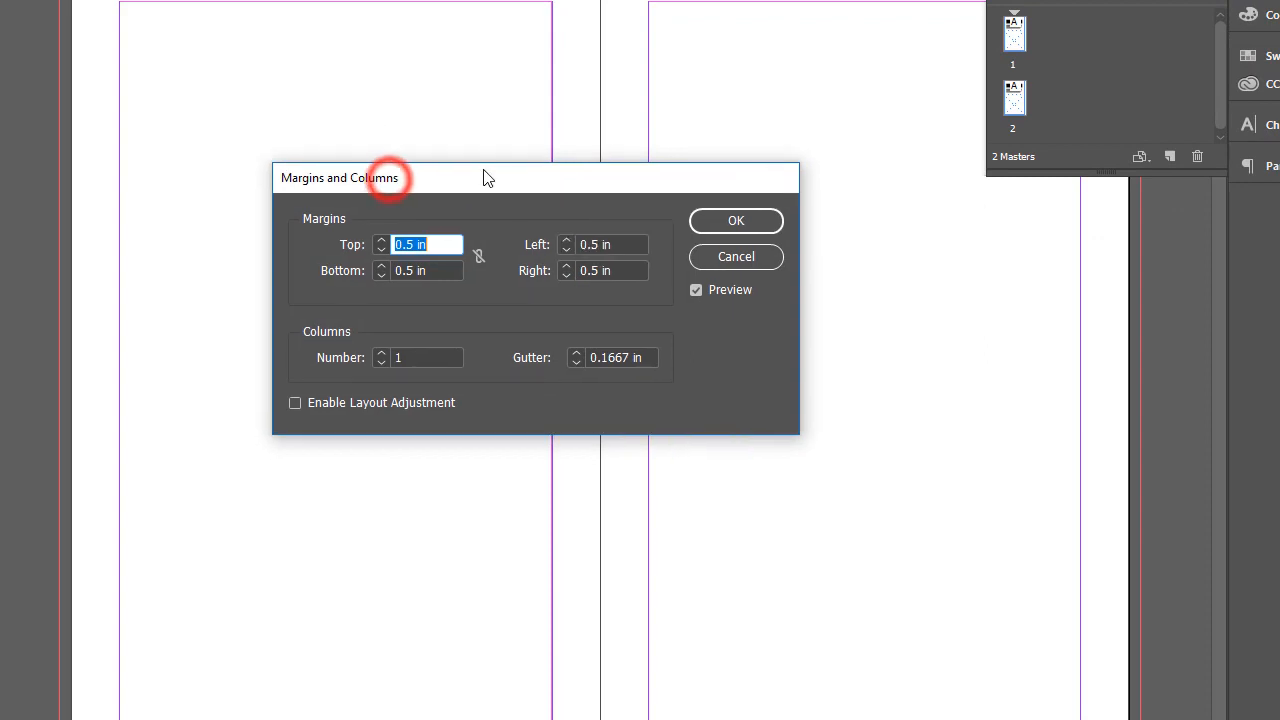
{"action": "left_click", "coordinate": [411, 246]}
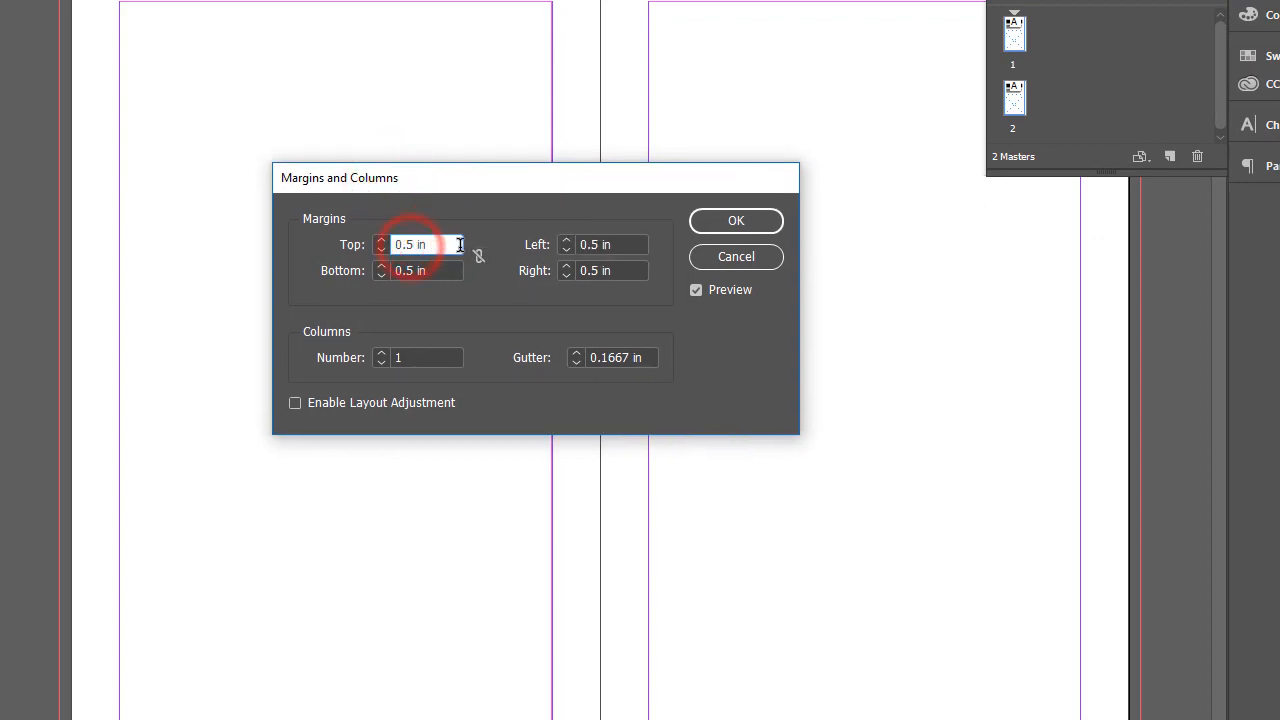
{"action": "key", "text": "Left"}
{"action": "type", "text": "7"}
{"action": "left_click", "coordinate": [408, 271]}
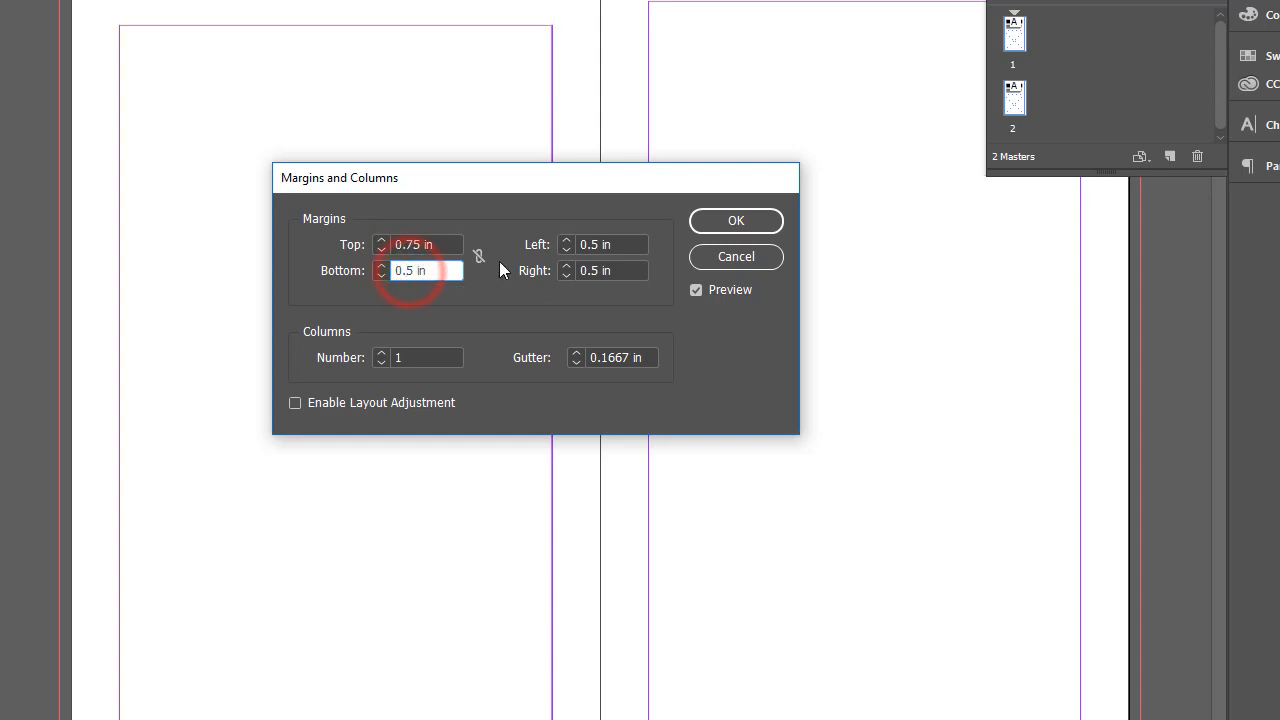
{"action": "type", "text": "937"}
Set the left margin of the master spread's left page to 0.75 in
{"action": "left_click", "coordinate": [594, 244]}
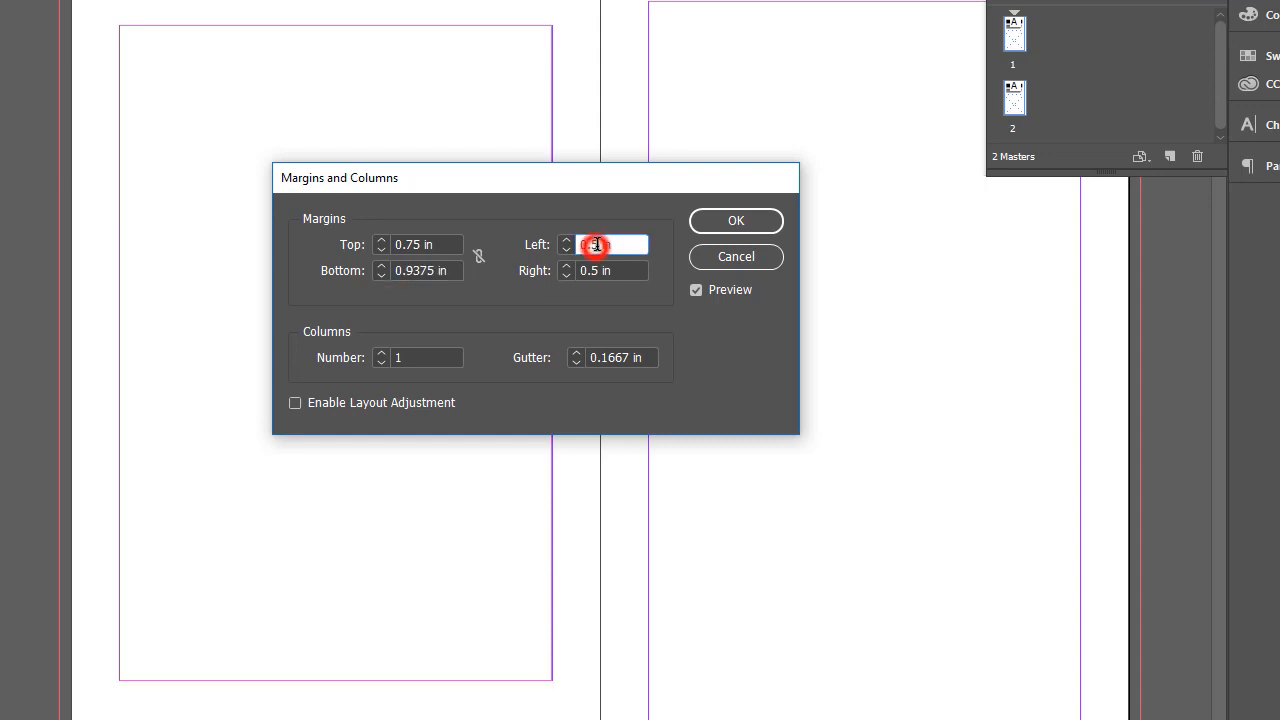
{"action": "left_click", "coordinate": [599, 244]}
{"action": "double_click", "coordinate": [594, 244]}
{"action": "type", "text": ".75"}
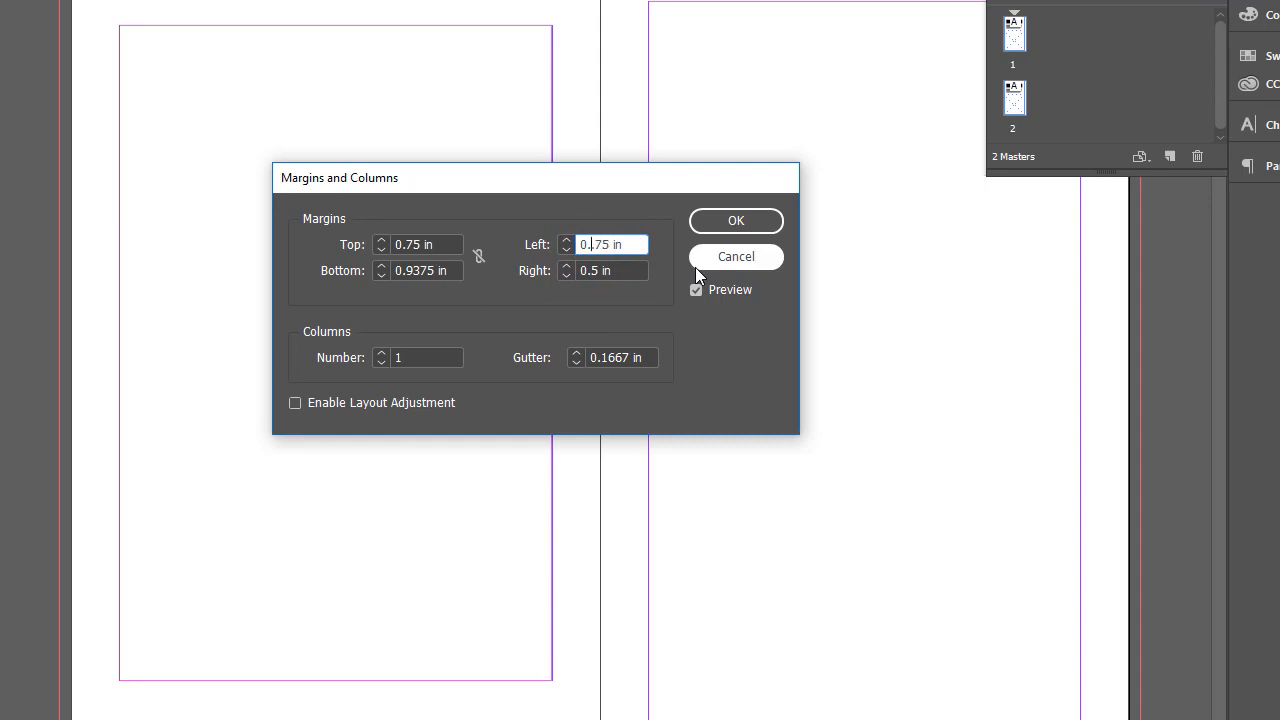
{"action": "left_click_drag", "start_coordinate": [634, 178], "coordinate": [580, 230]}
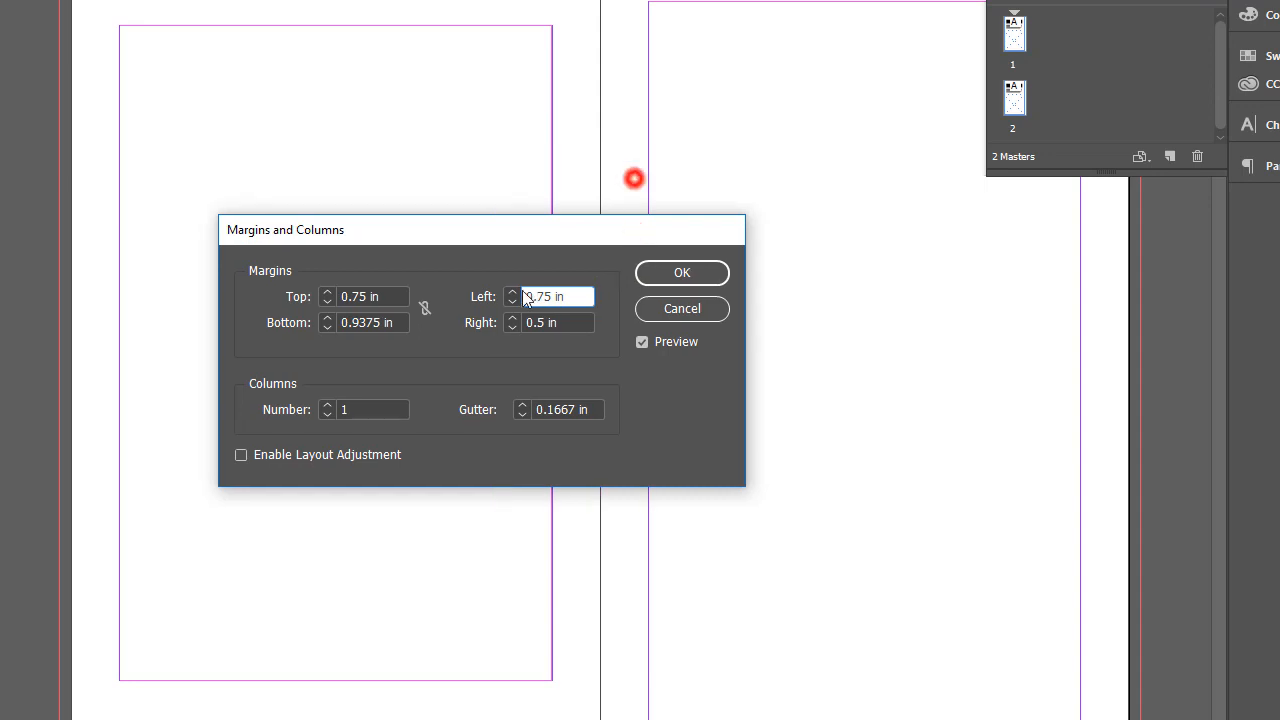
{"action": "left_click_drag", "start_coordinate": [523, 291], "coordinate": [509, 294]}
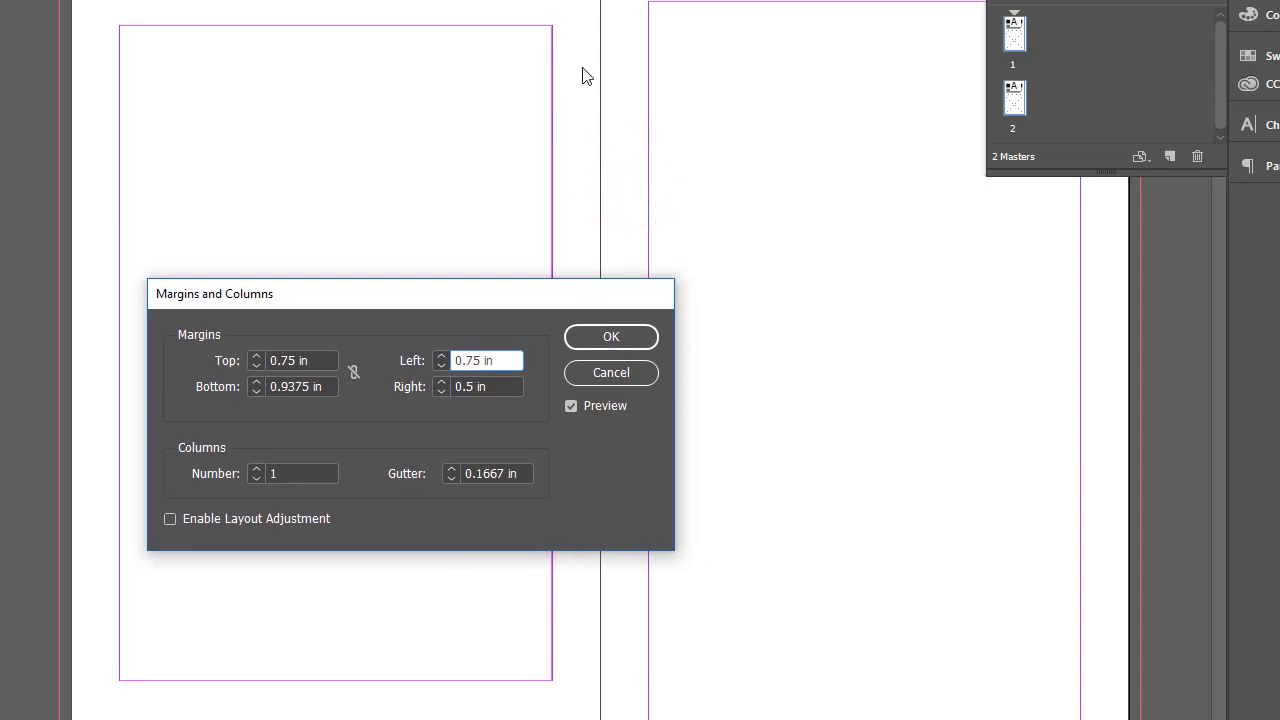
{"action": "left_click_drag", "start_coordinate": [546, 291], "coordinate": [614, 230]}
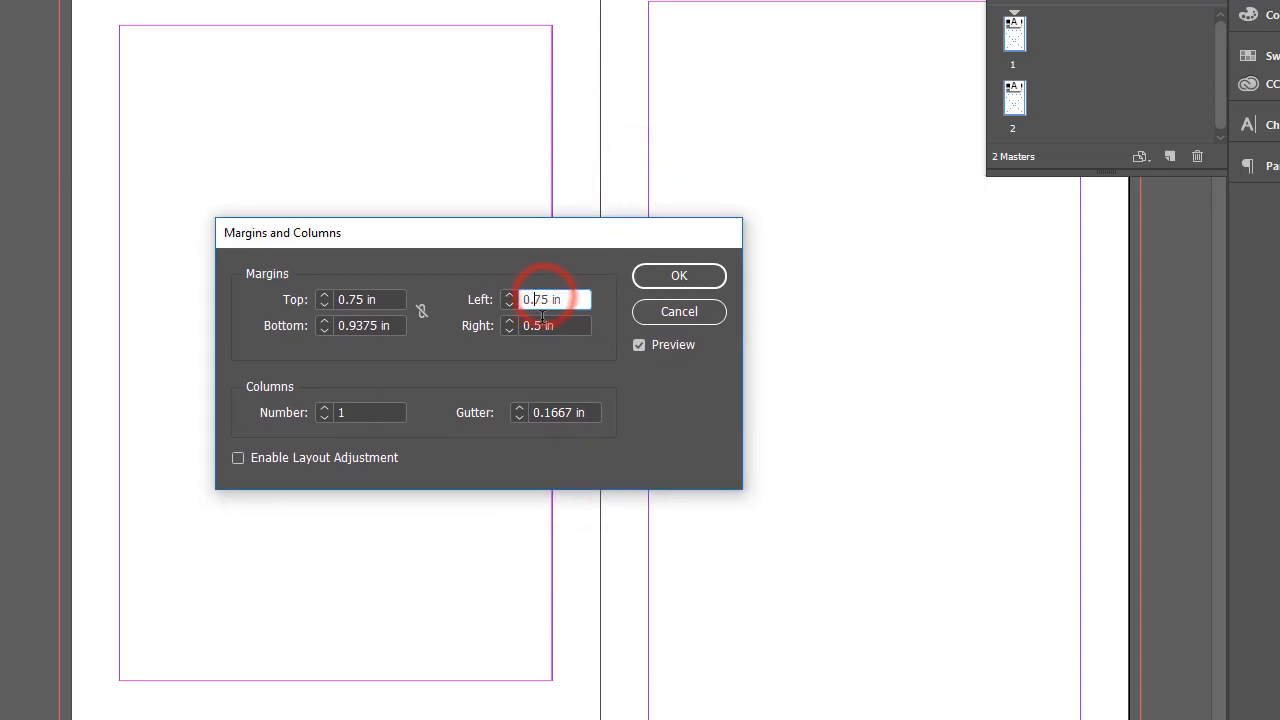
Set the left page's right margin to 1 in, enable layout adjustment, and apply the margins
{"action": "left_click", "coordinate": [524, 325]}
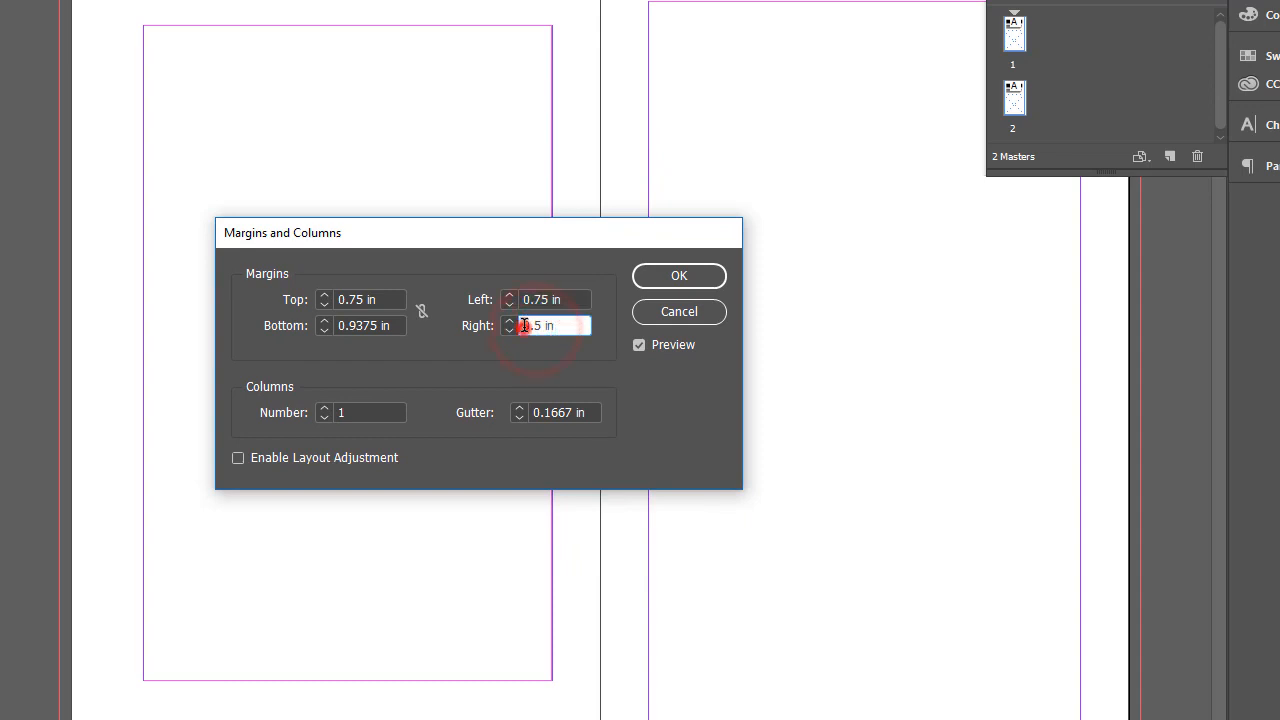
{"action": "left_click_drag", "start_coordinate": [524, 325], "coordinate": [566, 325]}
{"action": "type", "text": "1"}
{"action": "left_click", "coordinate": [237, 458]}
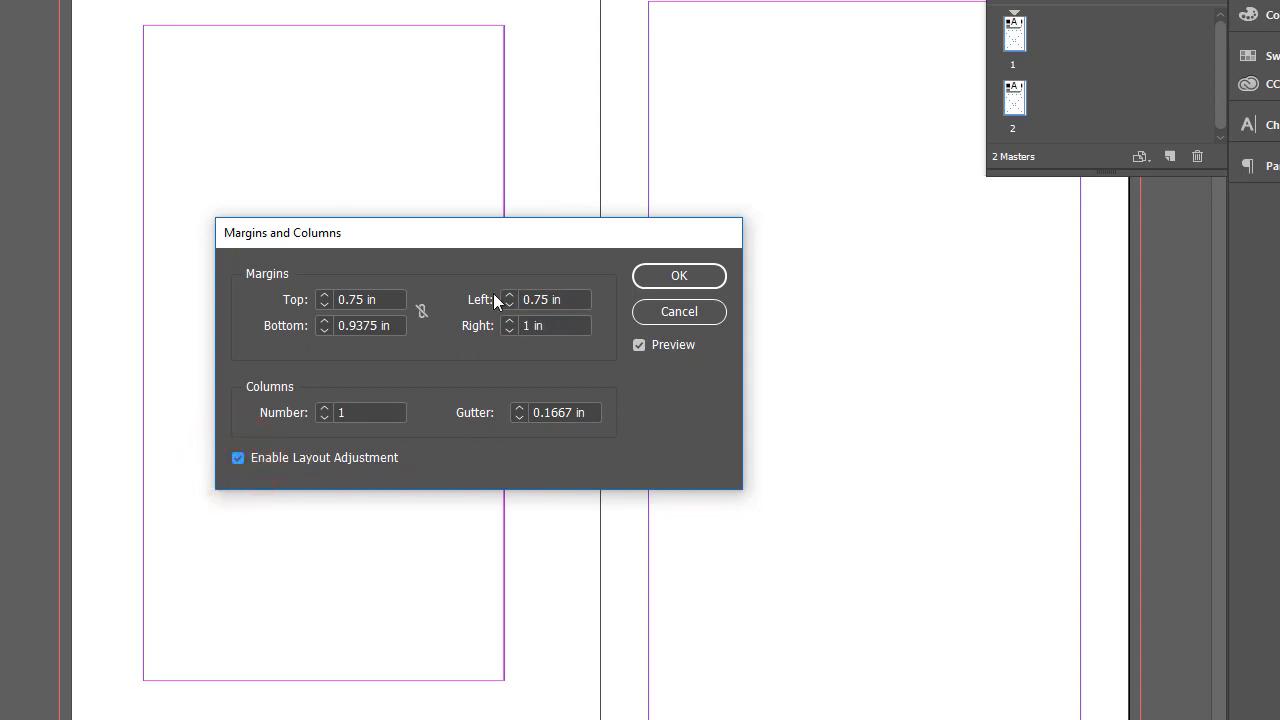
{"action": "left_click_drag", "start_coordinate": [481, 237], "coordinate": [870, 281]}
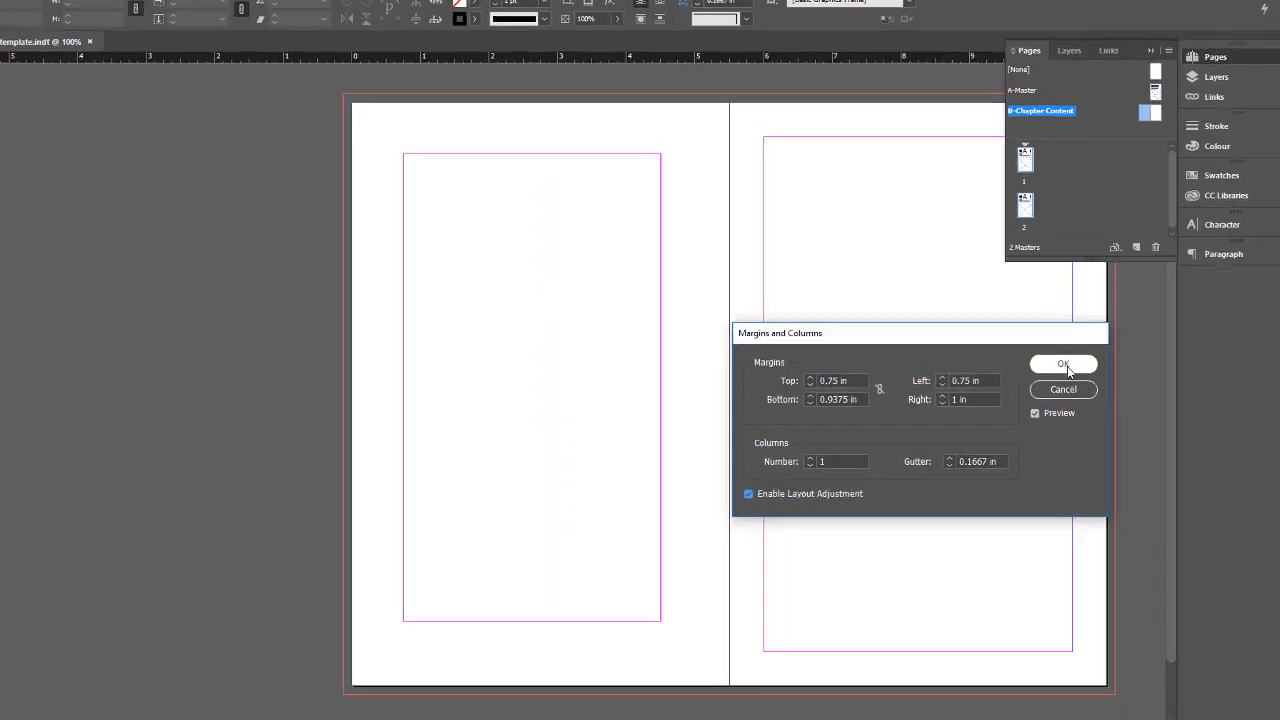
{"action": "left_click", "coordinate": [1068, 322]}
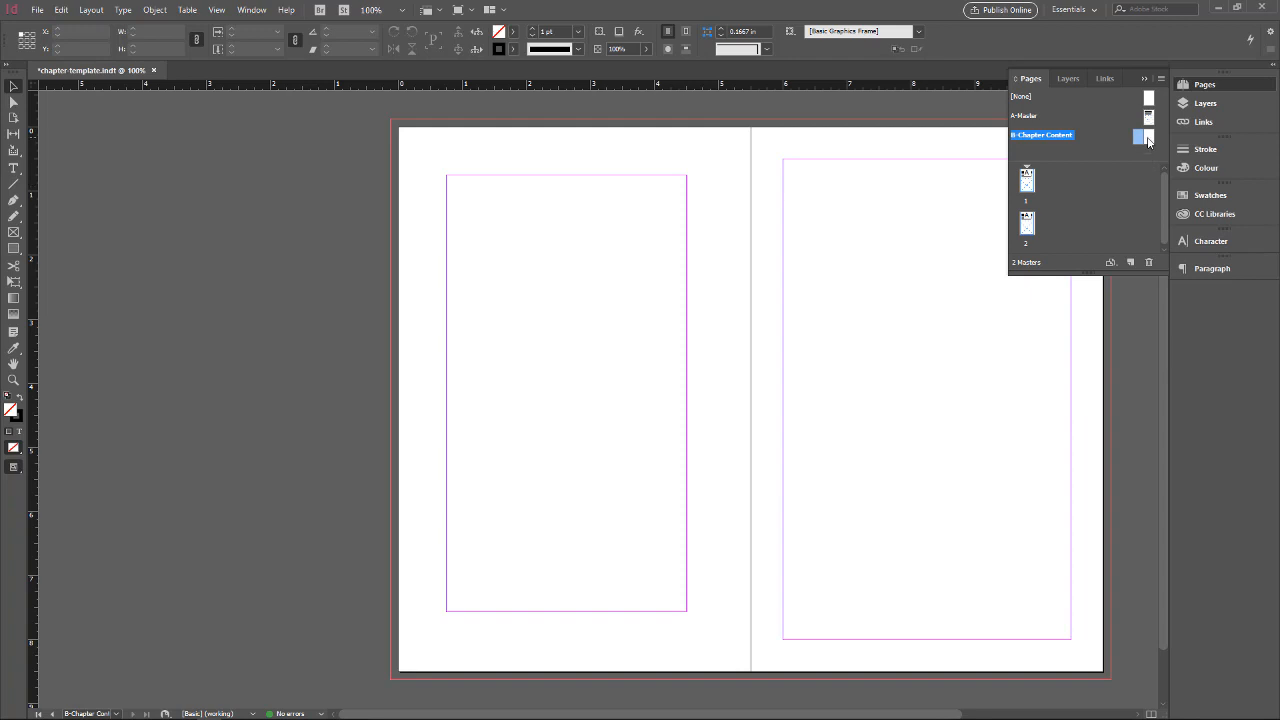
Set the right page of the Chapter Content master to a 0.75 in top margin and a 0.9375 in bottom margin
{"action": "left_click", "coordinate": [1147, 140]}
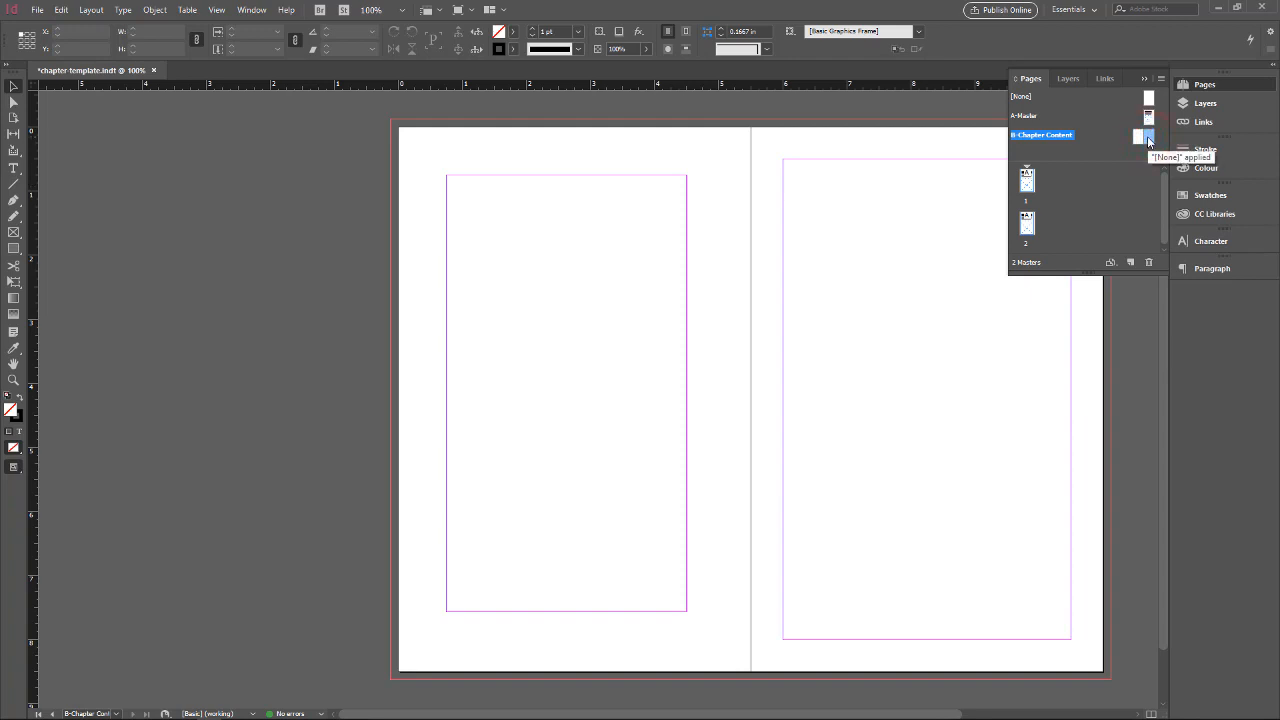
{"action": "double_click", "coordinate": [1147, 140]}
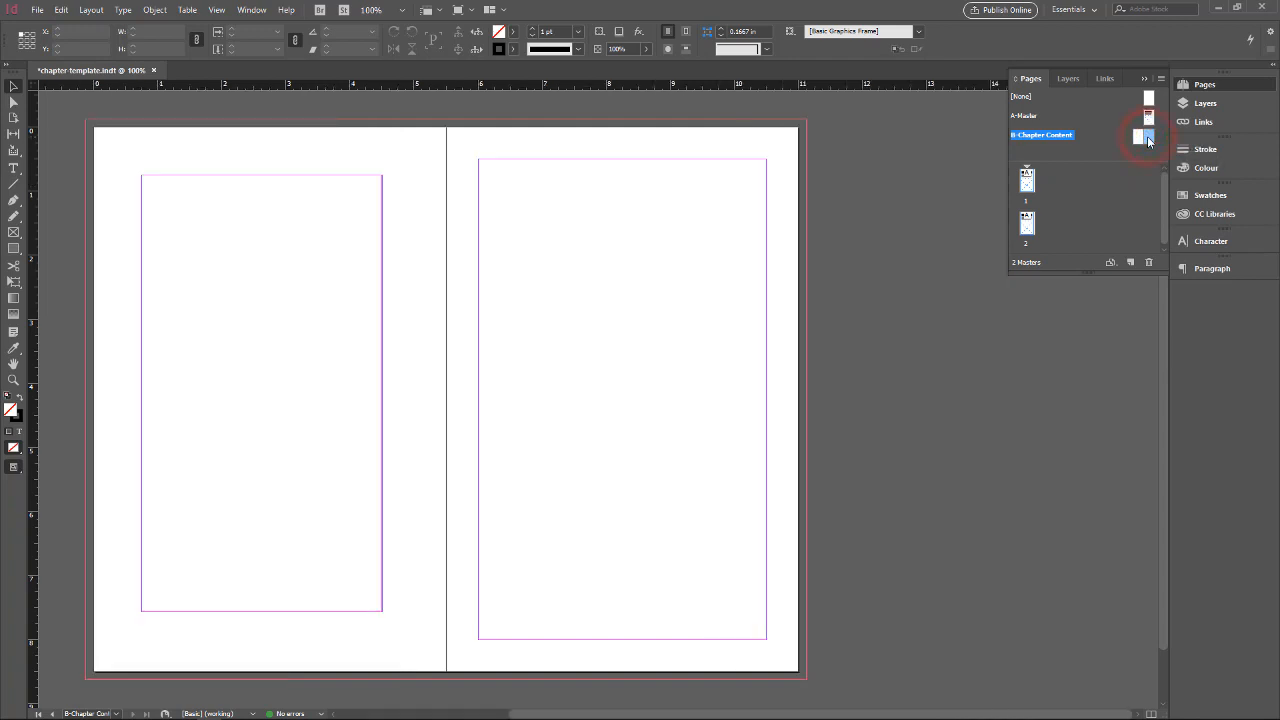
{"action": "left_click", "coordinate": [91, 9]}
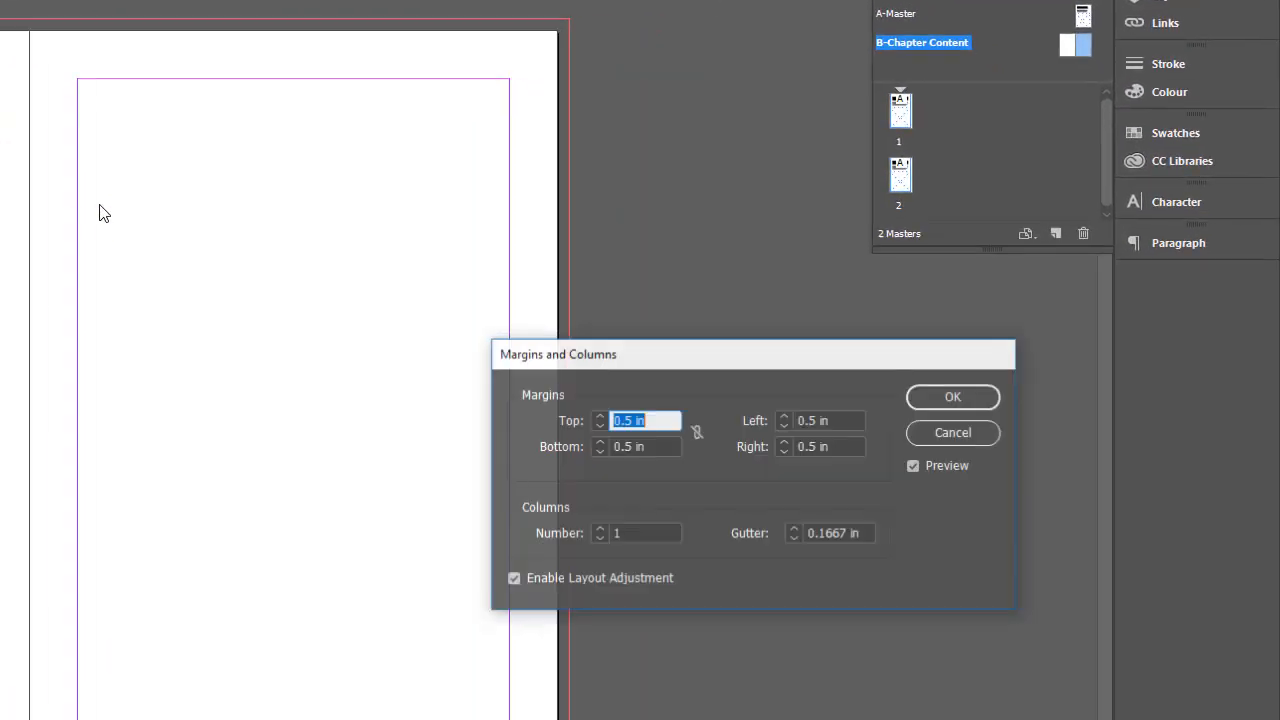
{"action": "left_click_drag", "start_coordinate": [750, 362], "coordinate": [650, 140]}
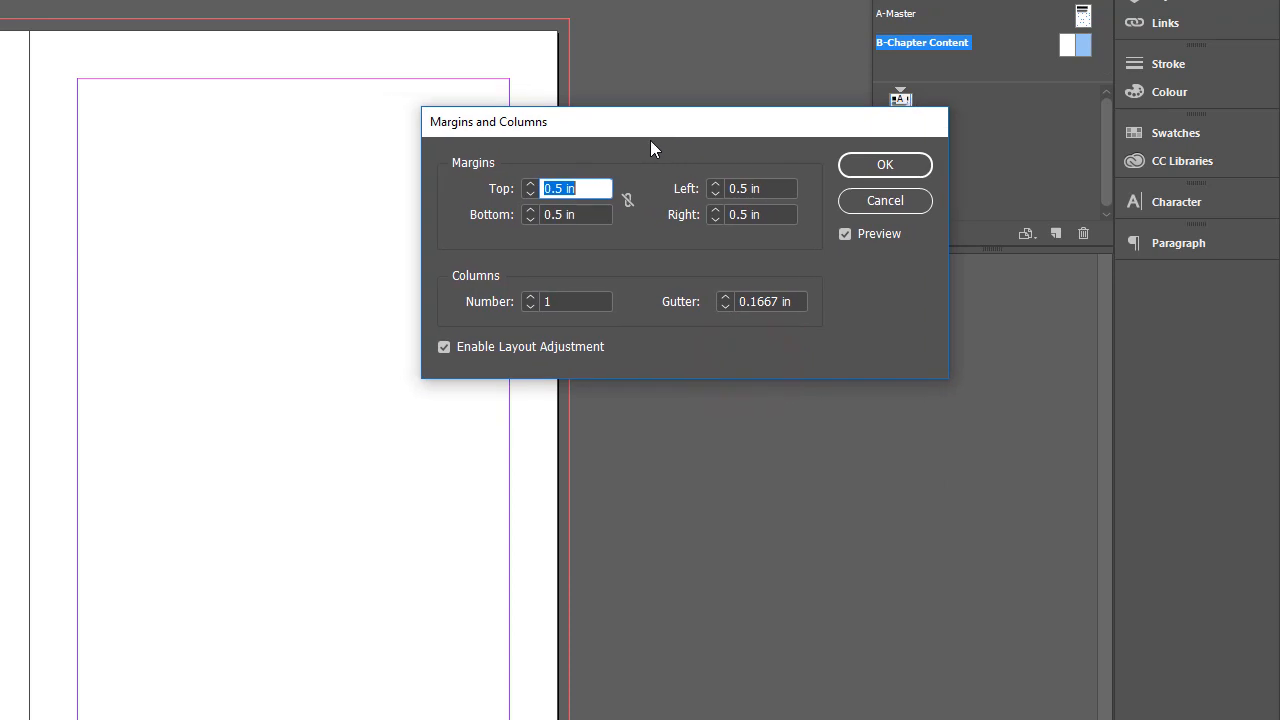
{"action": "double_click", "coordinate": [558, 188]}
{"action": "type", "text": "75"}
{"action": "left_click", "coordinate": [555, 216]}
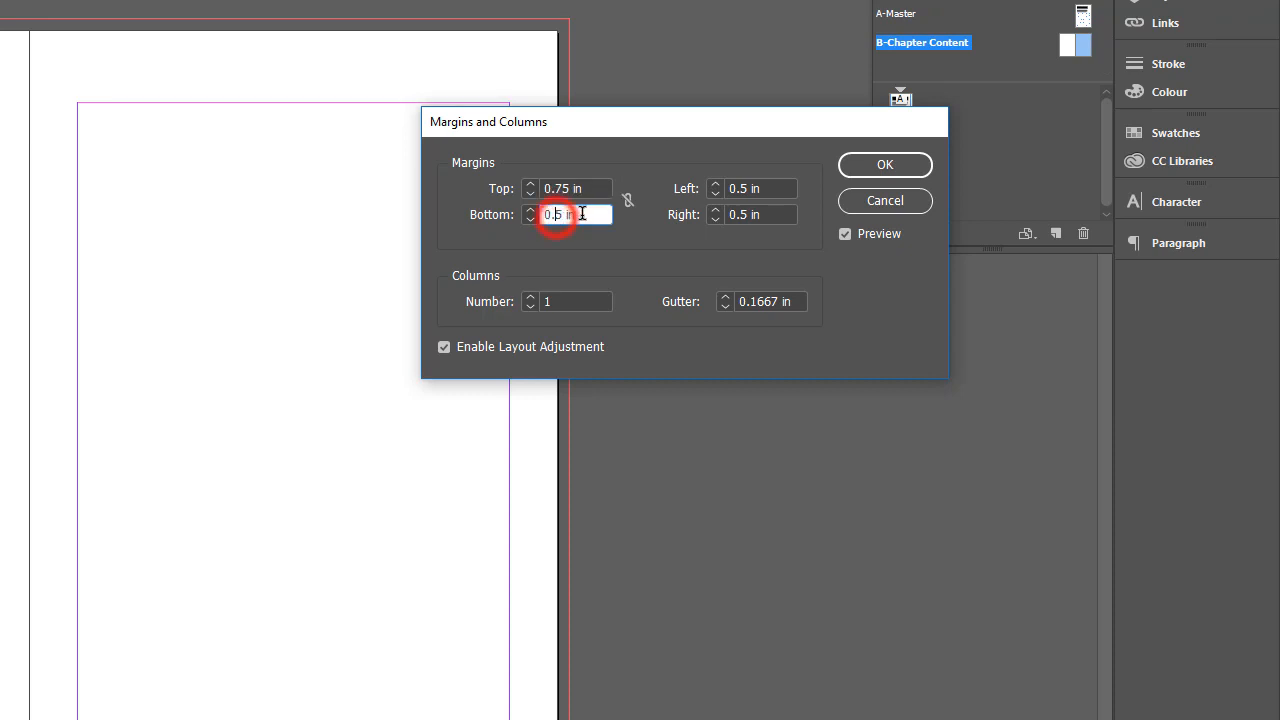
{"action": "type", "text": "9"}
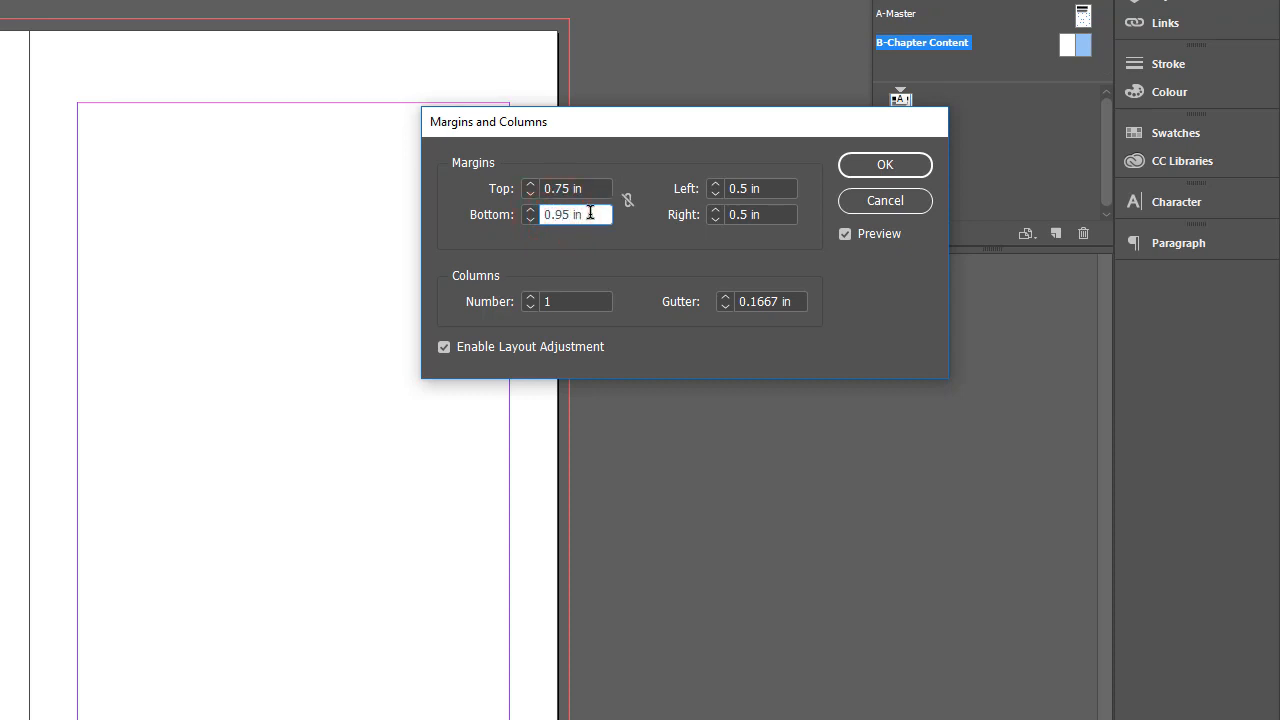
{"action": "type", "text": "37"}
Set the right page's left margin to 1 in and right margin to 0.75 in, and apply the margins
{"action": "double_click", "coordinate": [745, 188]}
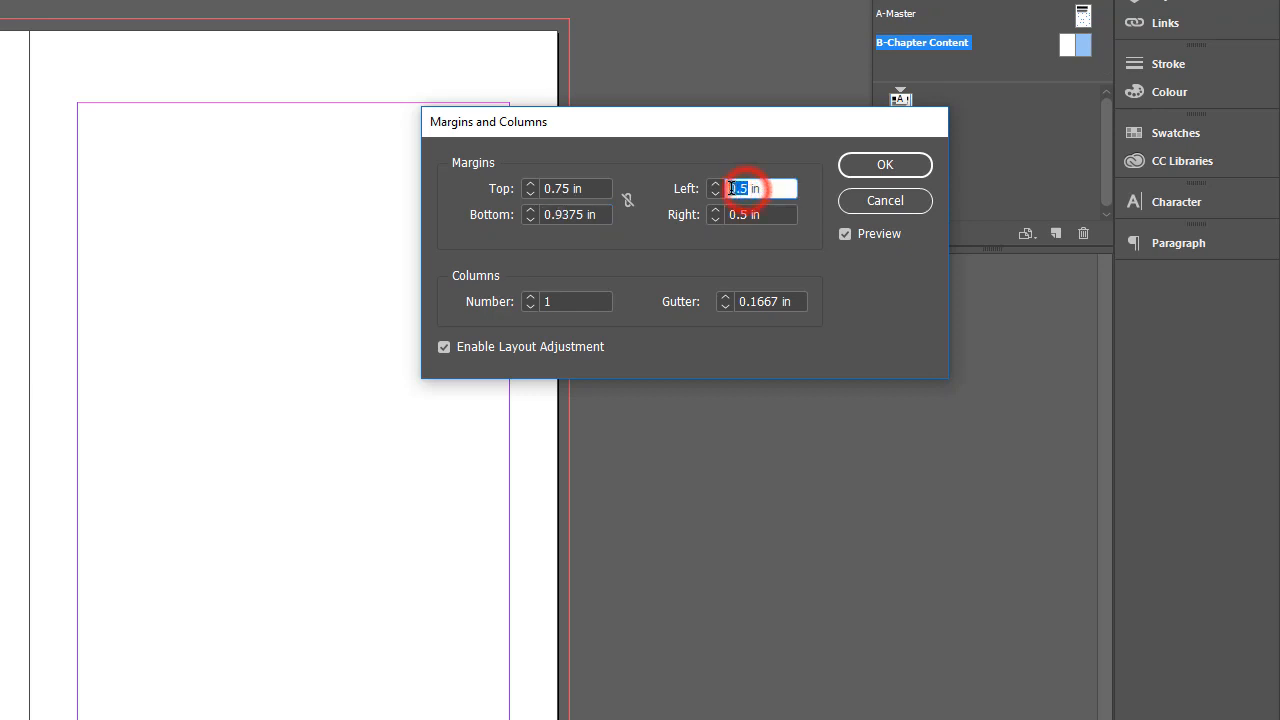
{"action": "type", "text": "1"}
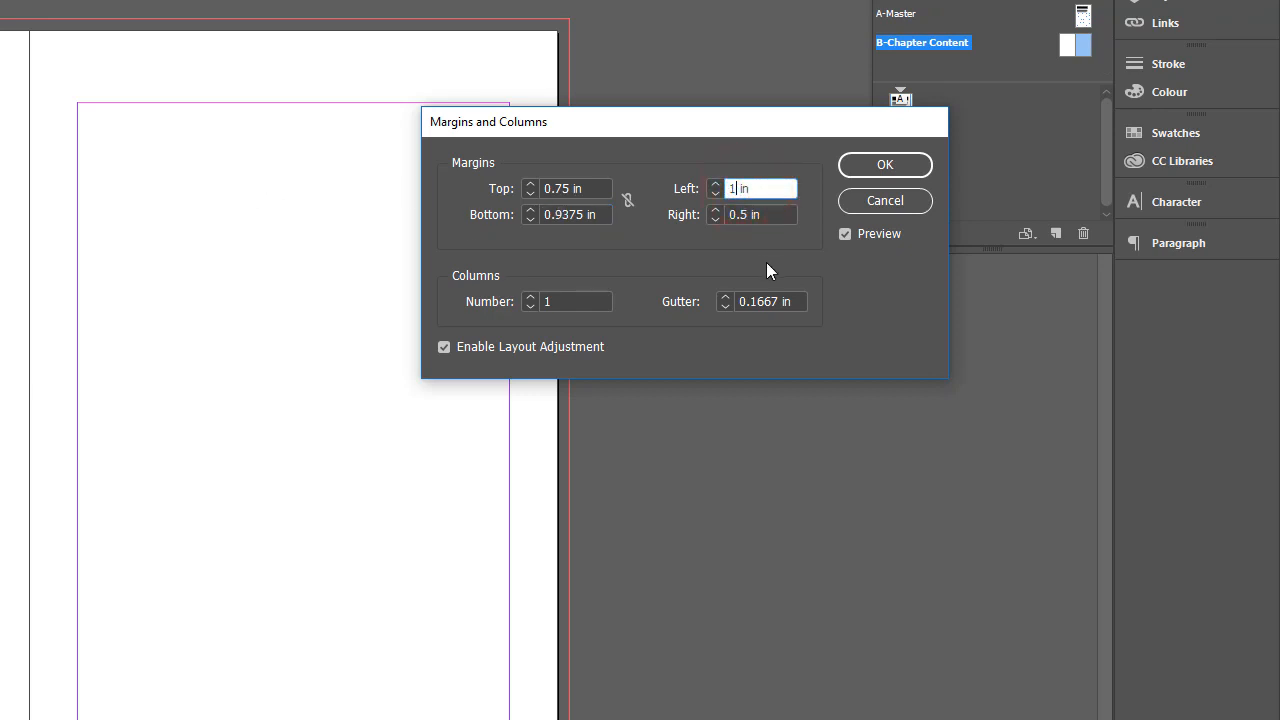
{"action": "left_click", "coordinate": [745, 214]}
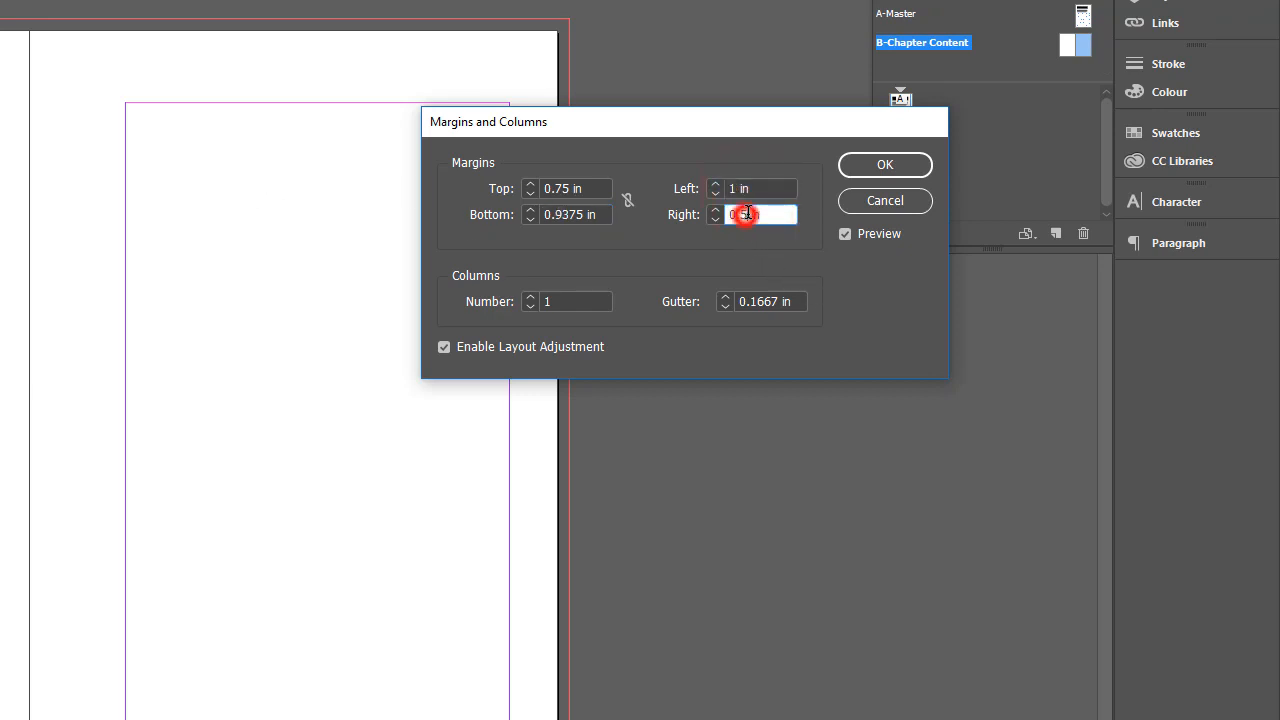
{"action": "type", "text": "7"}
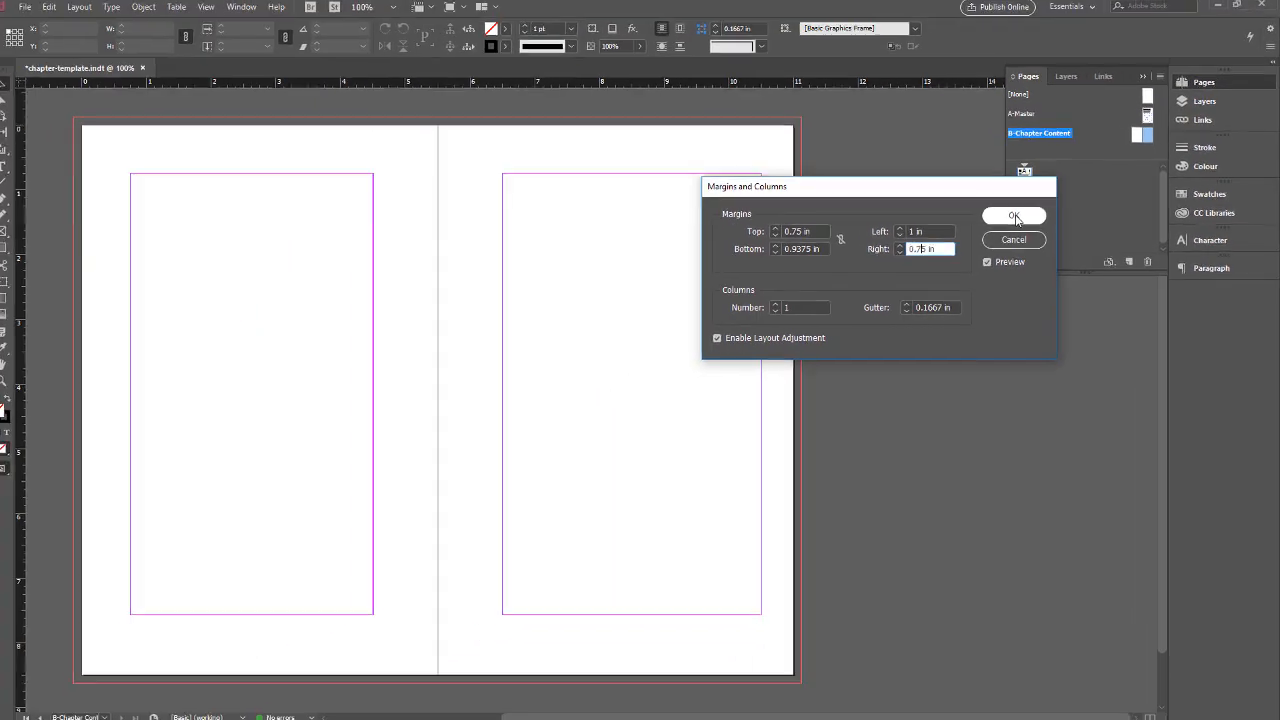
{"action": "left_click", "coordinate": [928, 184]}
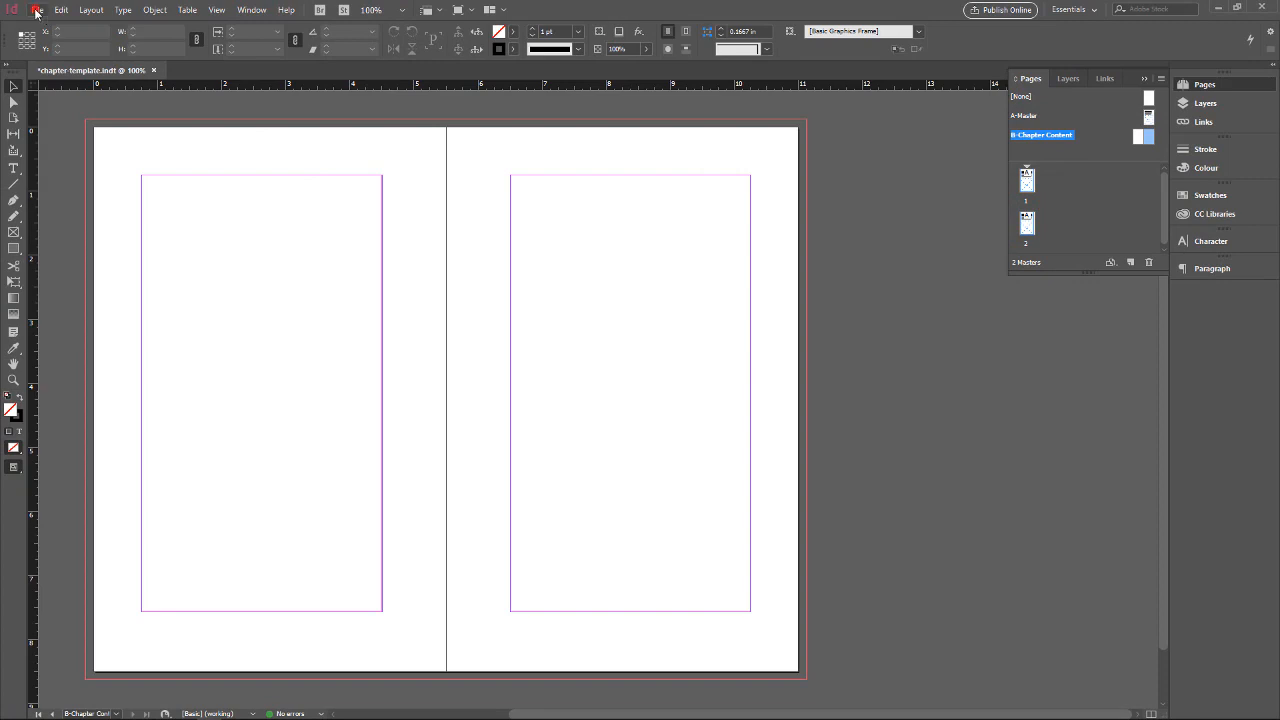
Enable facing pages in the document setup
{"action": "left_click", "coordinate": [37, 10]}
{"action": "left_click", "coordinate": [98, 327]}
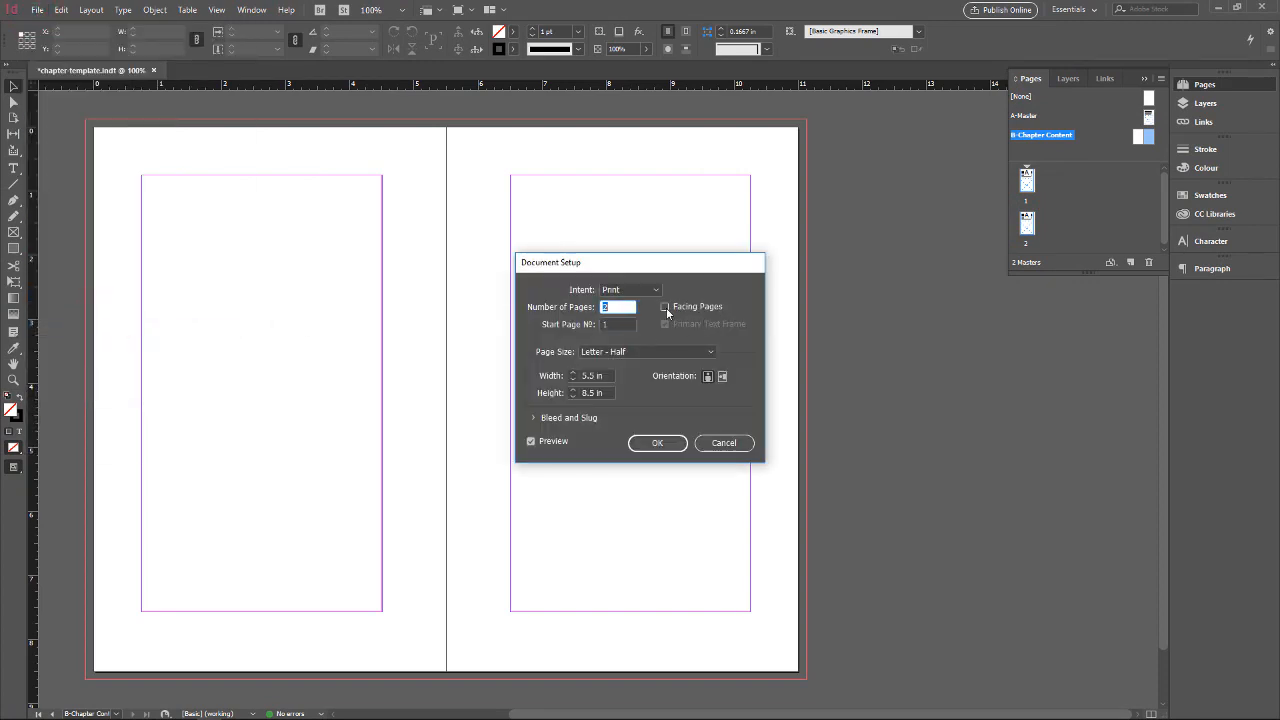
{"action": "left_click", "coordinate": [665, 308]}
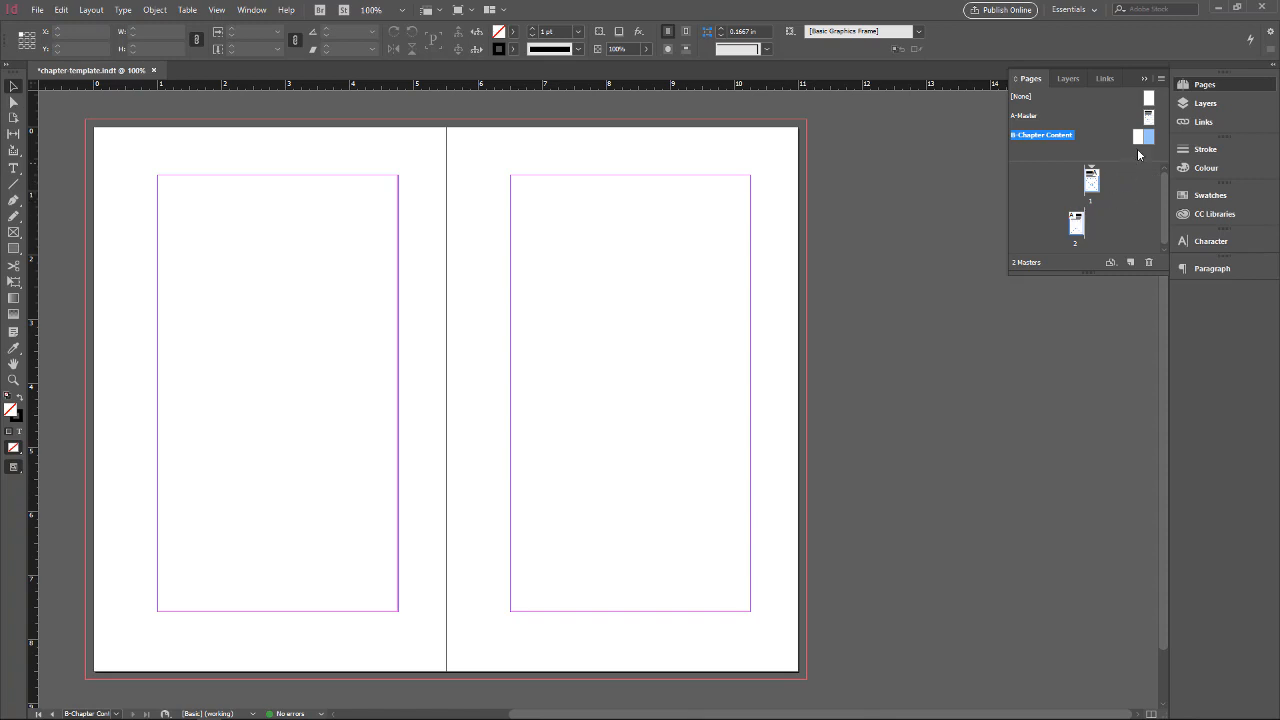
Set the left Chapter Content master page's inside margin to 0.1 in and outside margin to 0.75 in, and apply the margins
{"action": "left_click_drag", "start_coordinate": [1141, 140], "coordinate": [1138, 143]}
{"action": "double_click", "coordinate": [1138, 140]}
{"action": "left_click", "coordinate": [97, 12]}
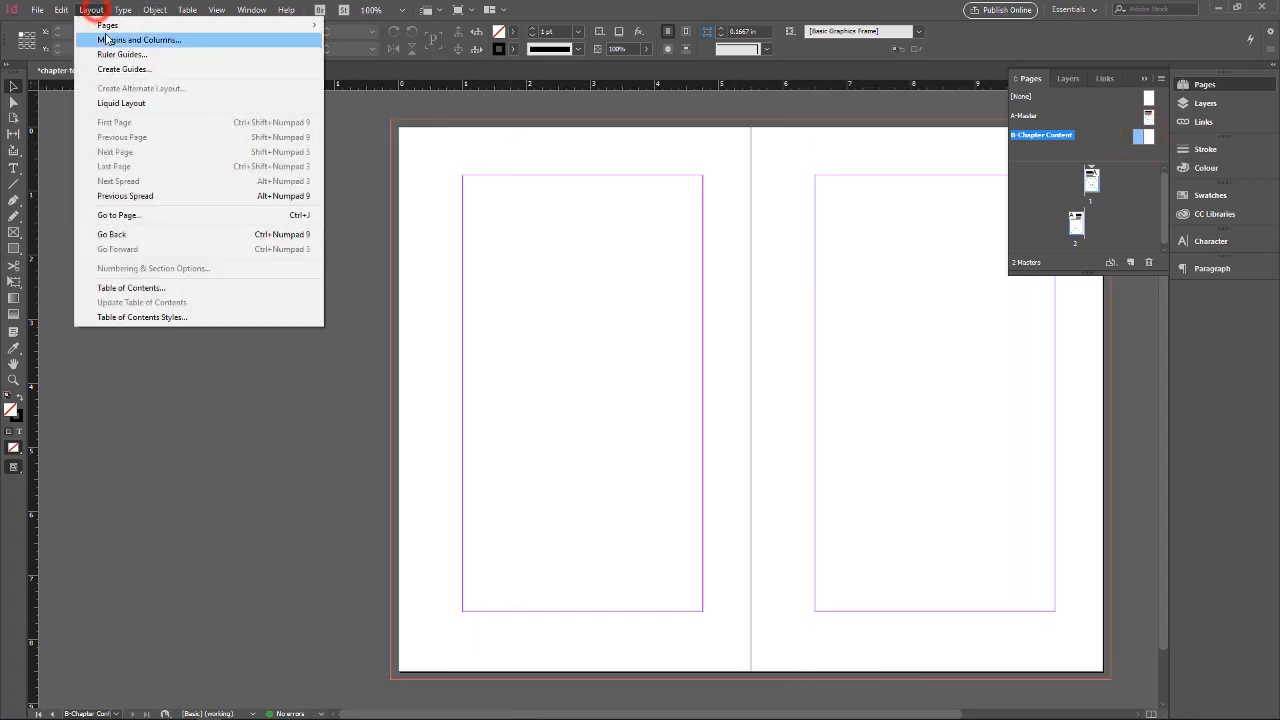
{"action": "left_click", "coordinate": [106, 36]}
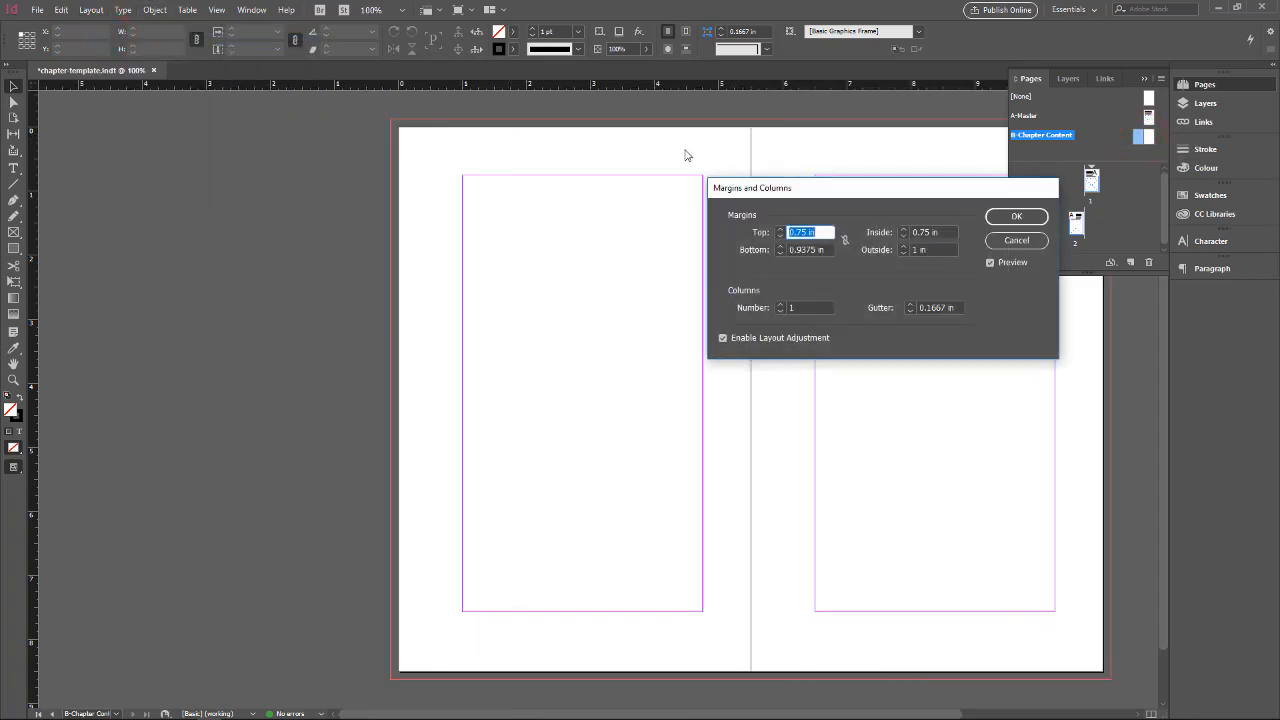
{"action": "left_click_drag", "start_coordinate": [825, 197], "coordinate": [649, 165]}
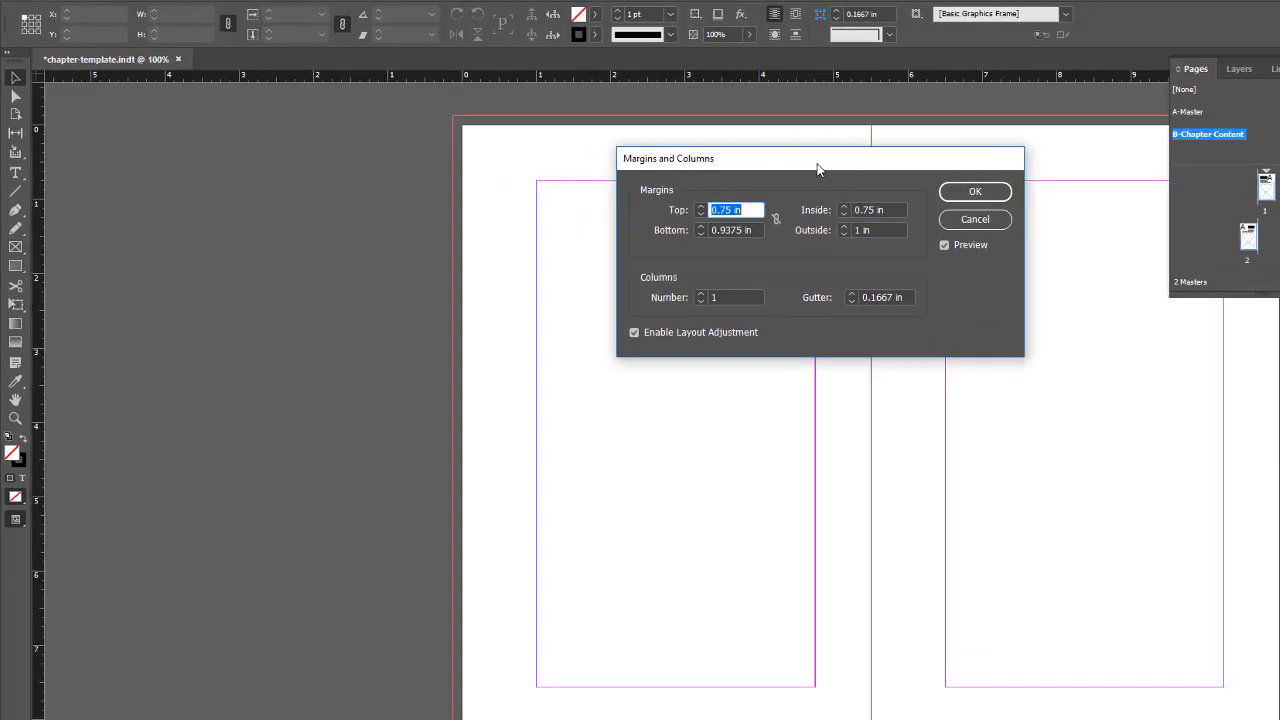
{"action": "left_click_drag", "start_coordinate": [697, 162], "coordinate": [362, 230]}
{"action": "left_click_drag", "start_coordinate": [545, 276], "coordinate": [526, 276]}
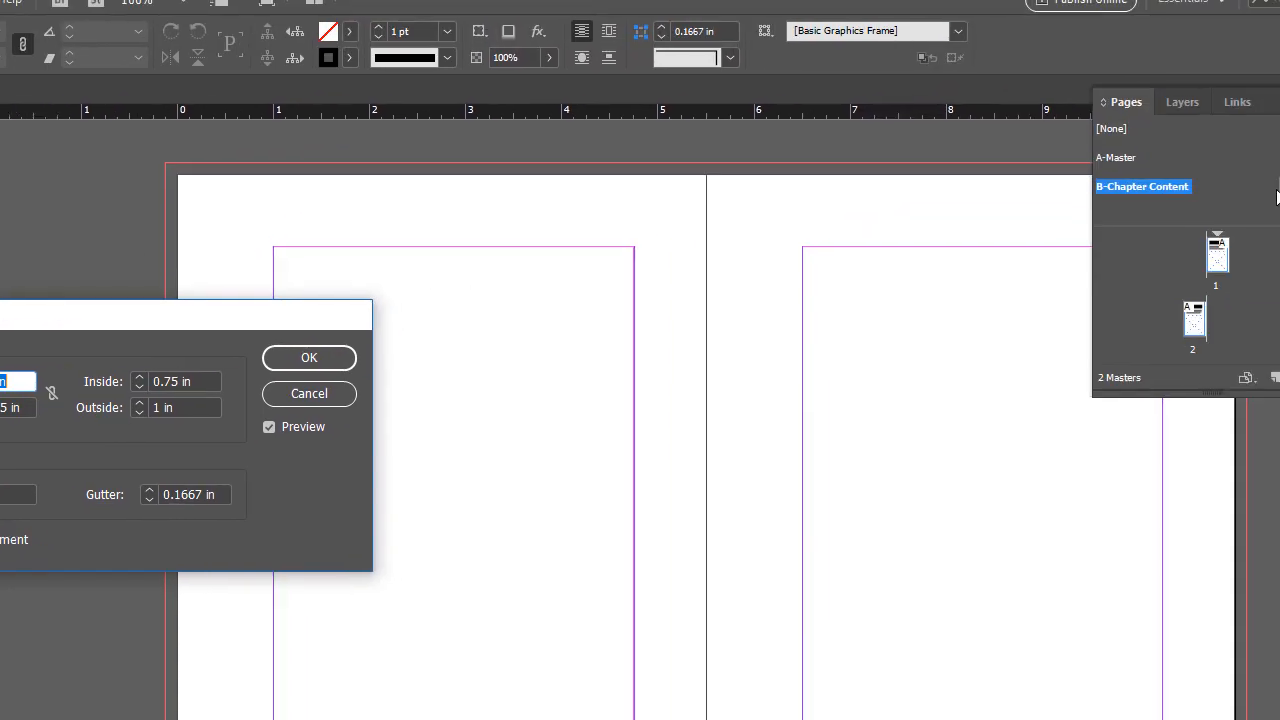
{"action": "left_click", "coordinate": [1216, 197]}
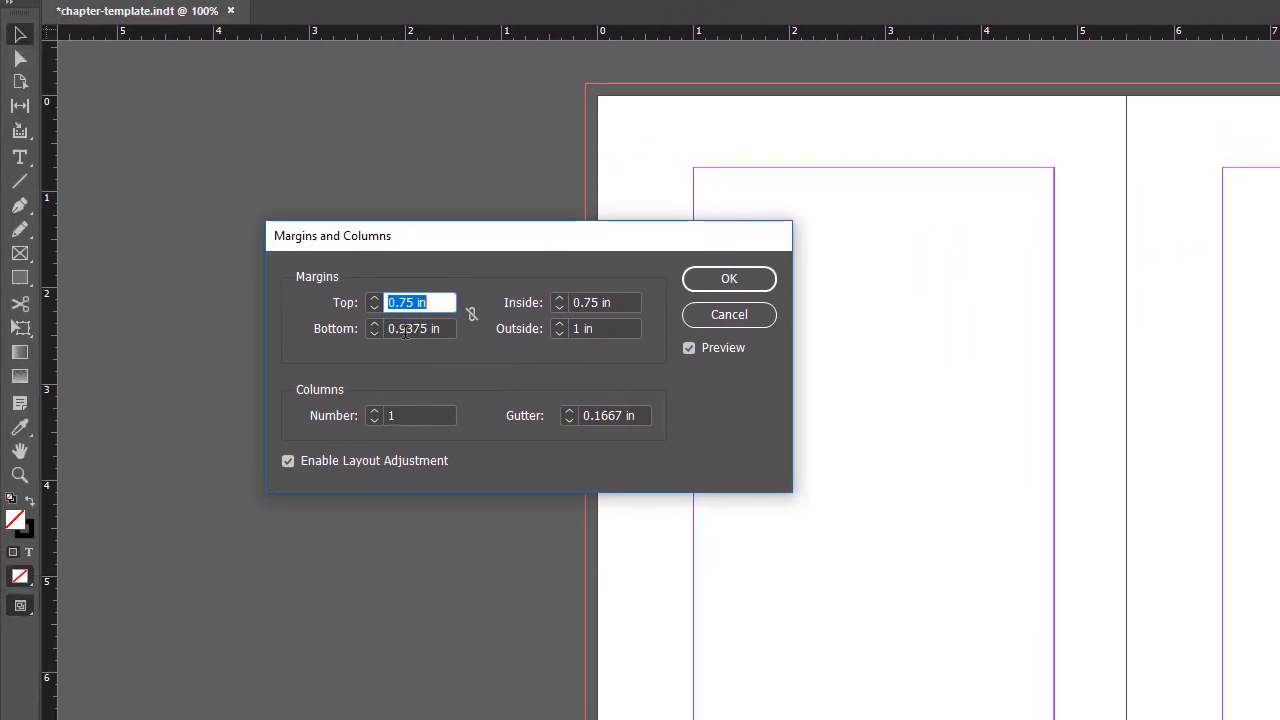
{"action": "double_click", "coordinate": [586, 303]}
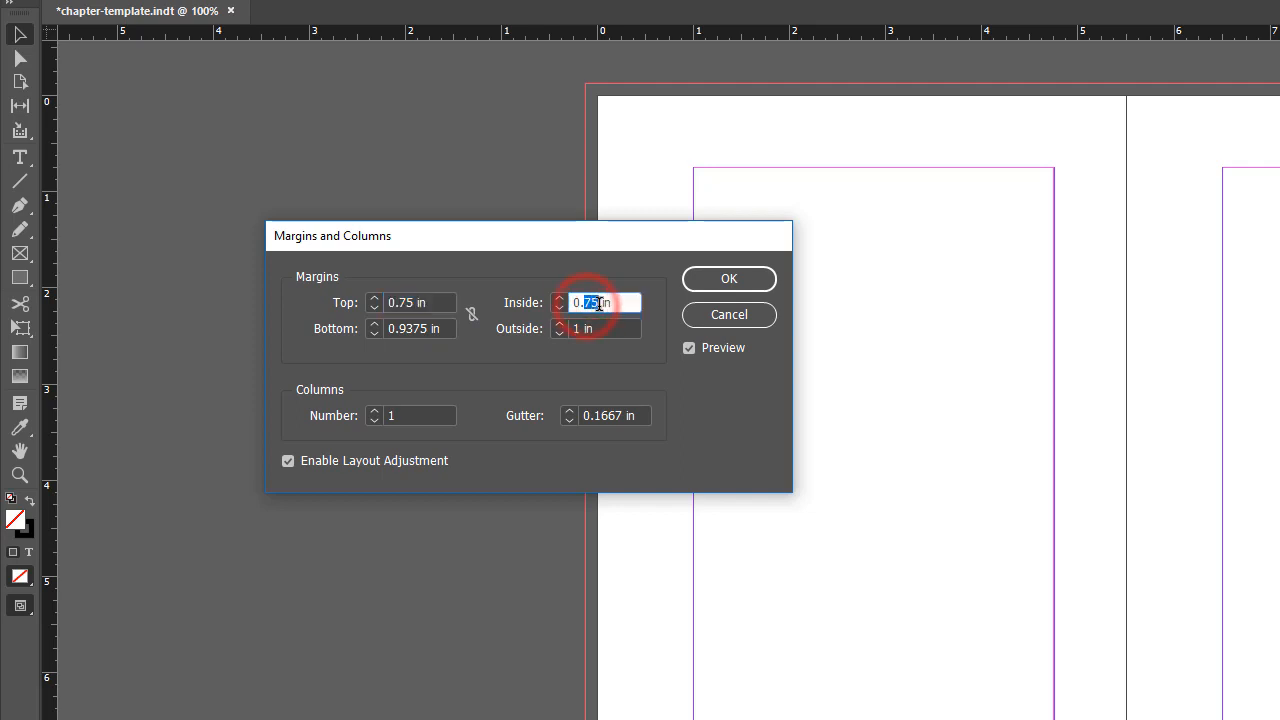
{"action": "type", "text": "1"}
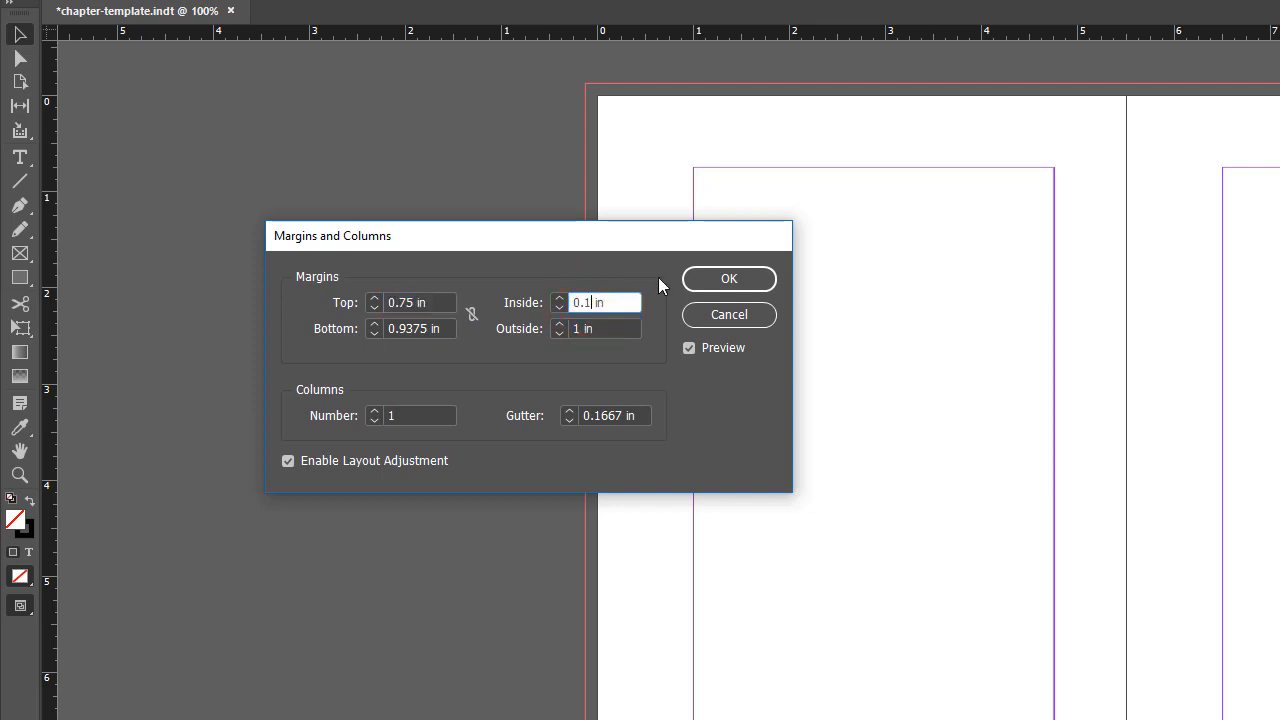
{"action": "double_click", "coordinate": [577, 326]}
{"action": "type", "text": ".7"}
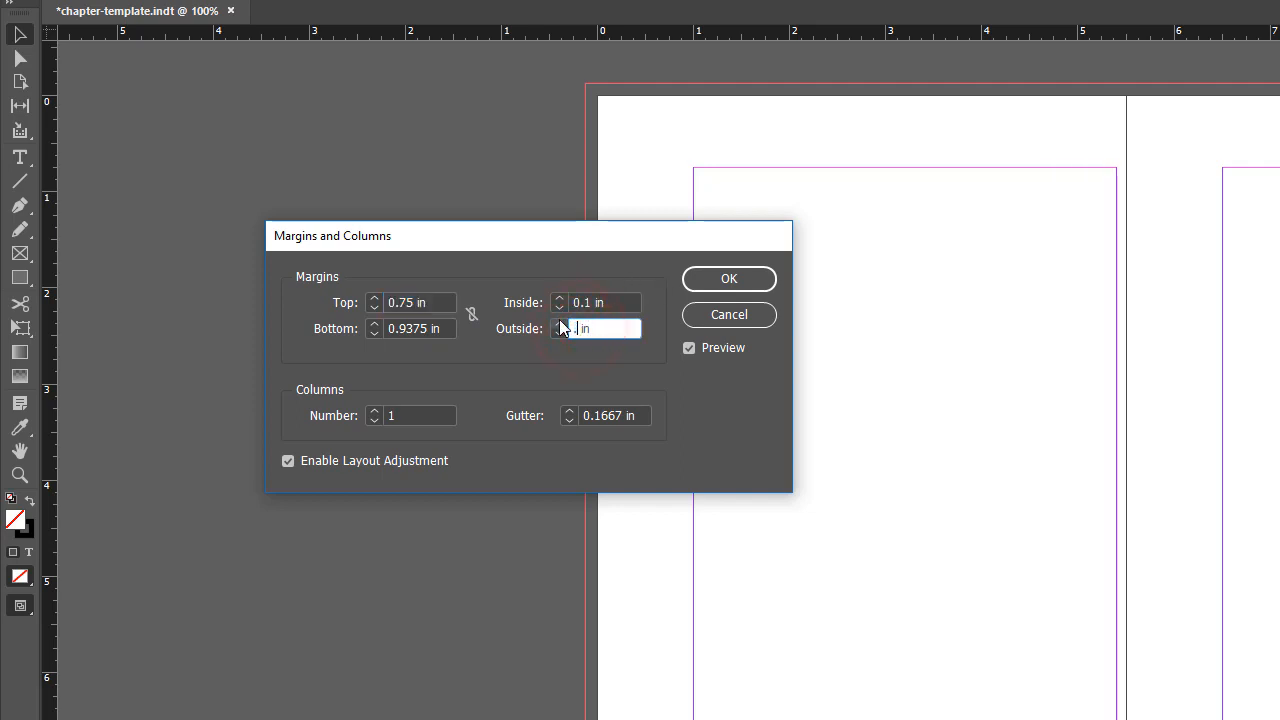
{"action": "type", "text": "65"}
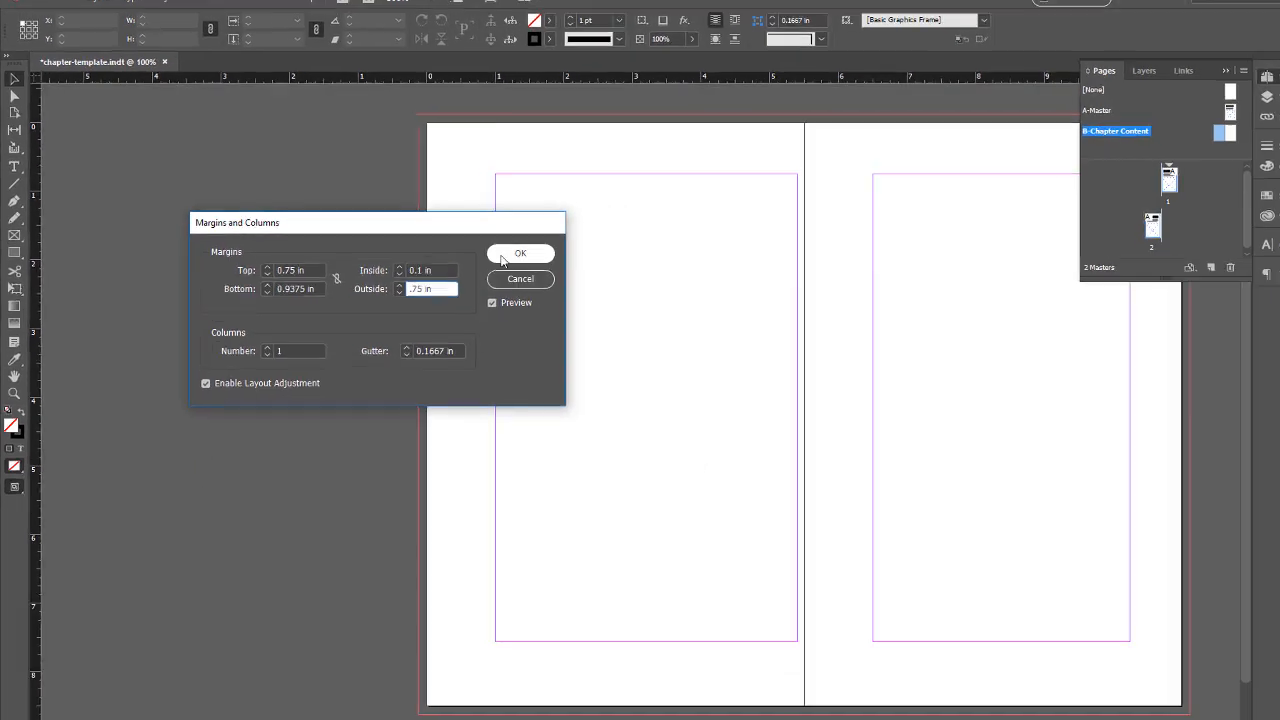
{"action": "left_click", "coordinate": [729, 278]}
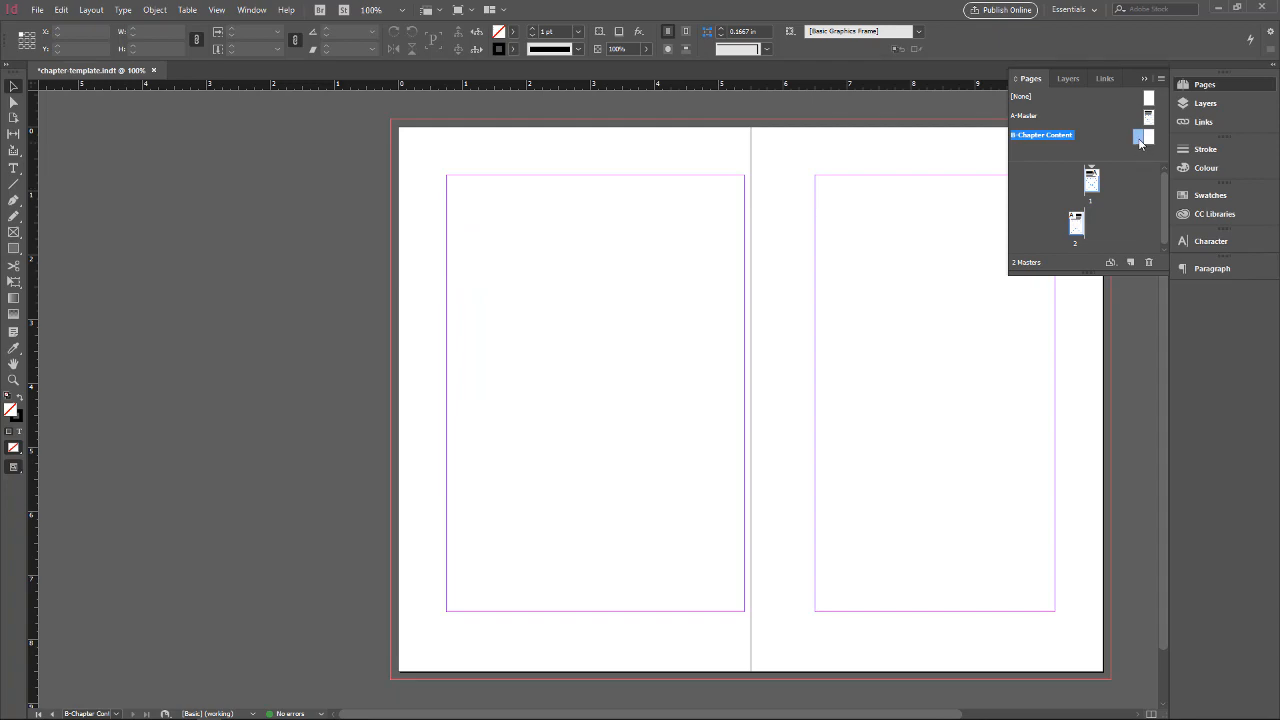
Set the left master page's inside margin to 1 in and apply it
{"action": "left_click", "coordinate": [91, 10]}
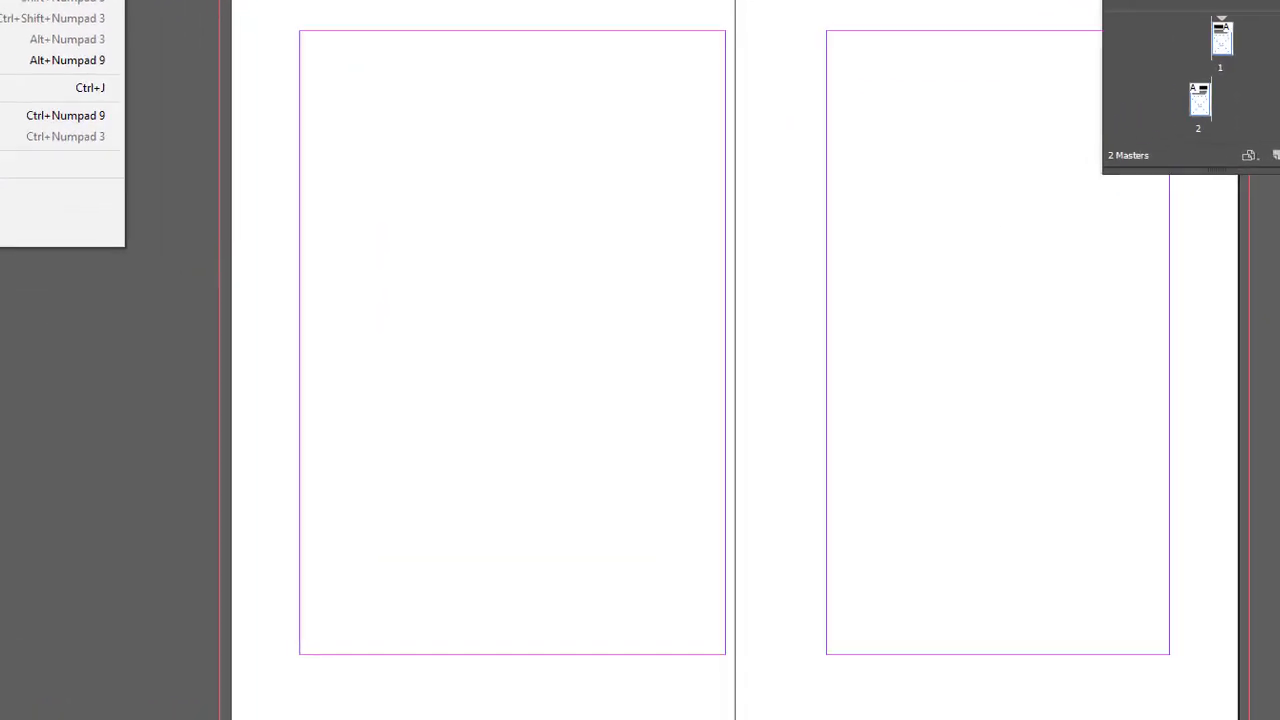
{"action": "left_click", "coordinate": [140, 37]}
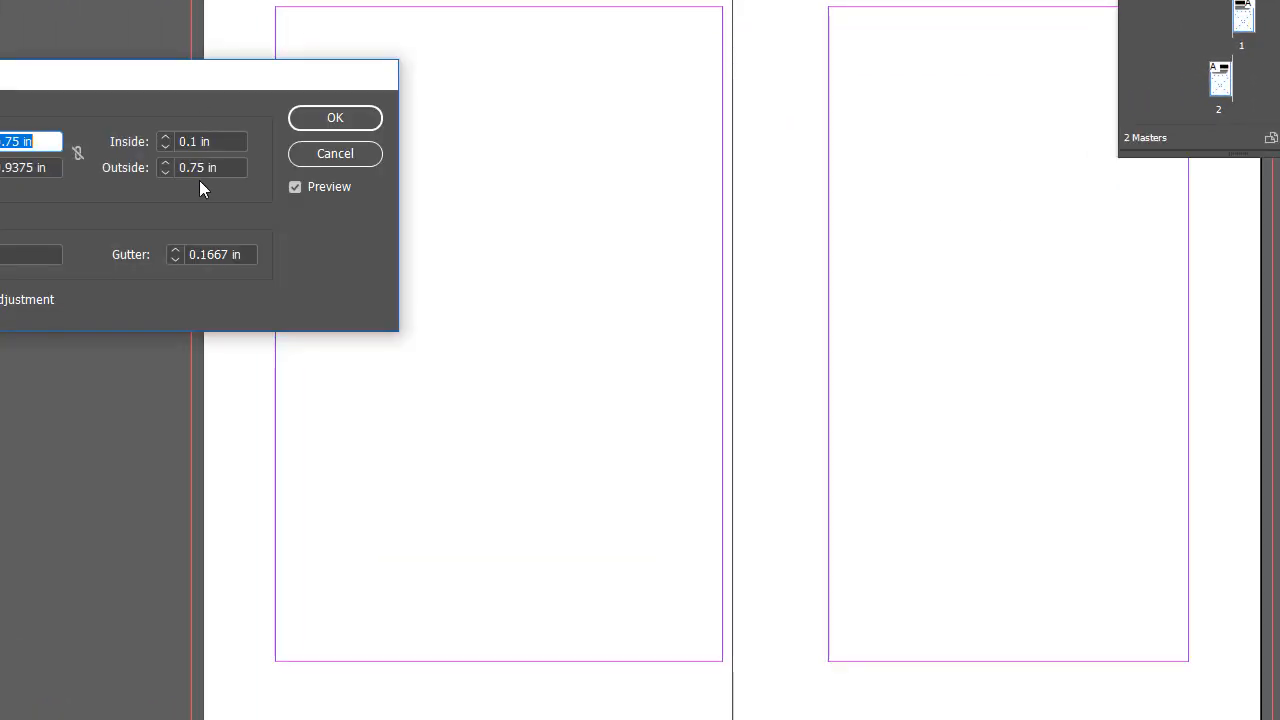
{"action": "double_click", "coordinate": [198, 141]}
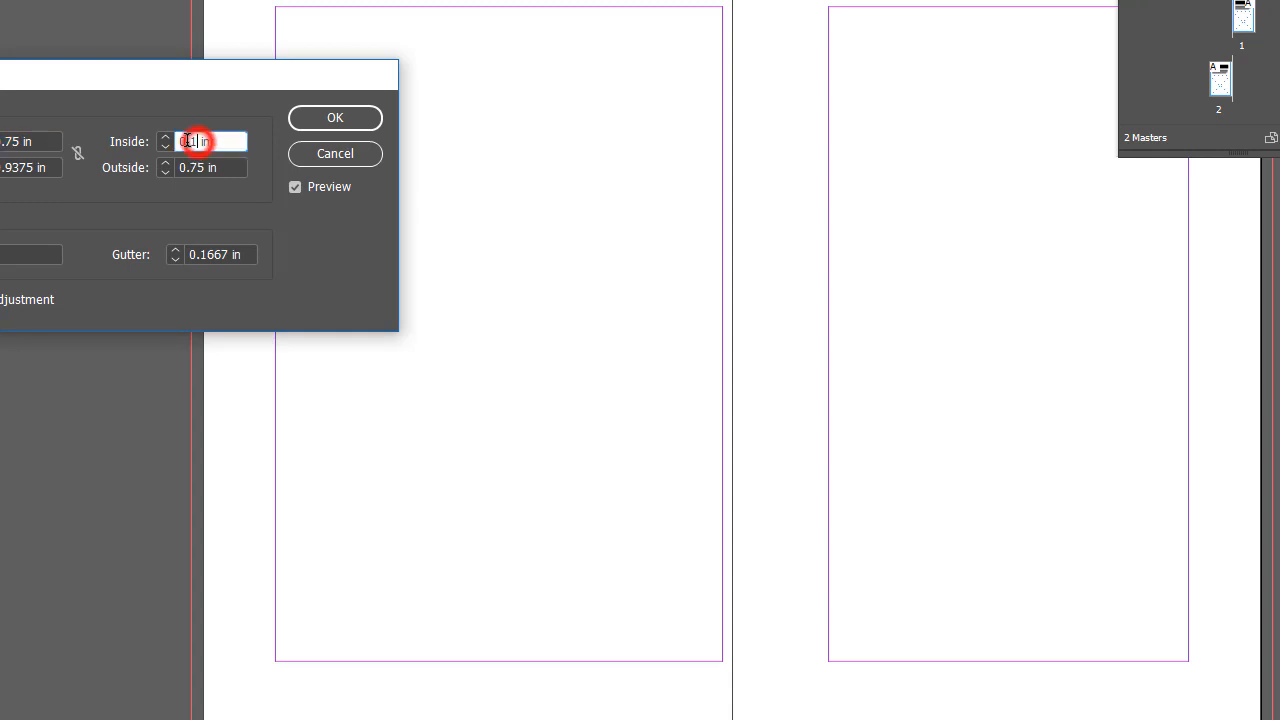
{"action": "type", "text": "1"}
{"action": "left_click", "coordinate": [337, 117]}
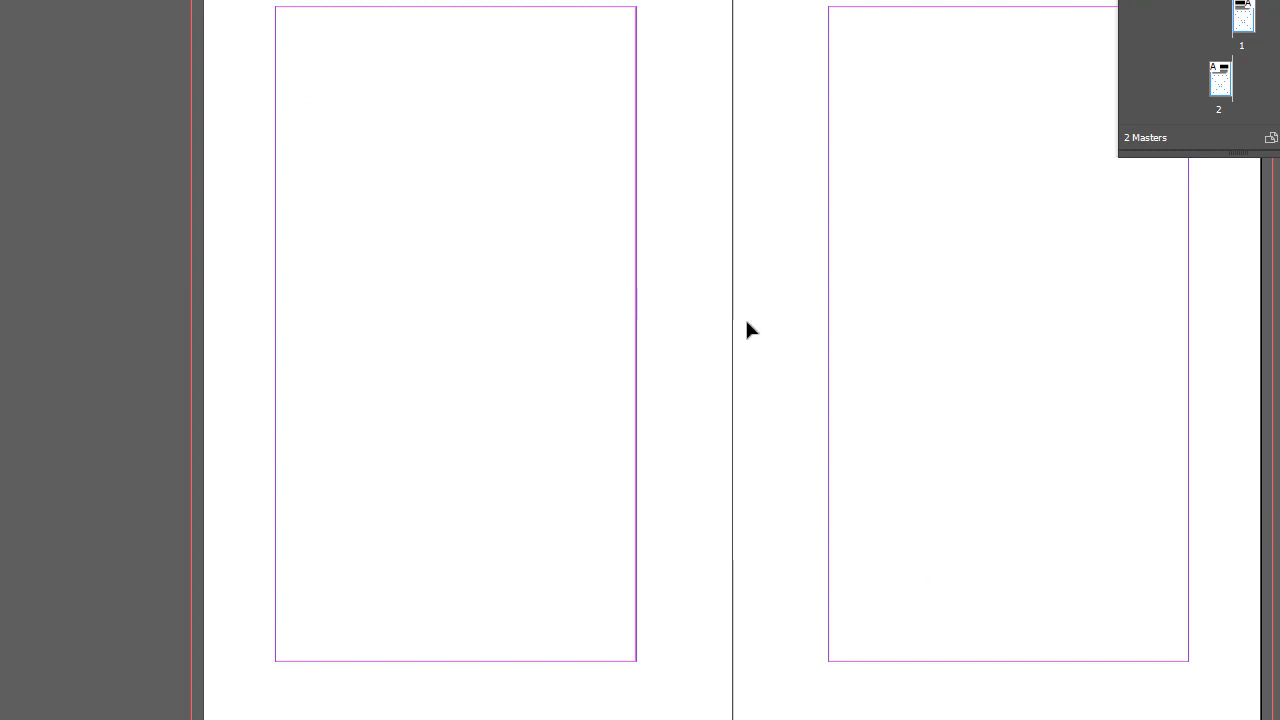
Draw a text frame about 0.41 in square directly below the bottom-left corner of the left Chapter Content page's margin area
{"action": "left_click_drag", "start_coordinate": [457, 67], "coordinate": [234, 64]}
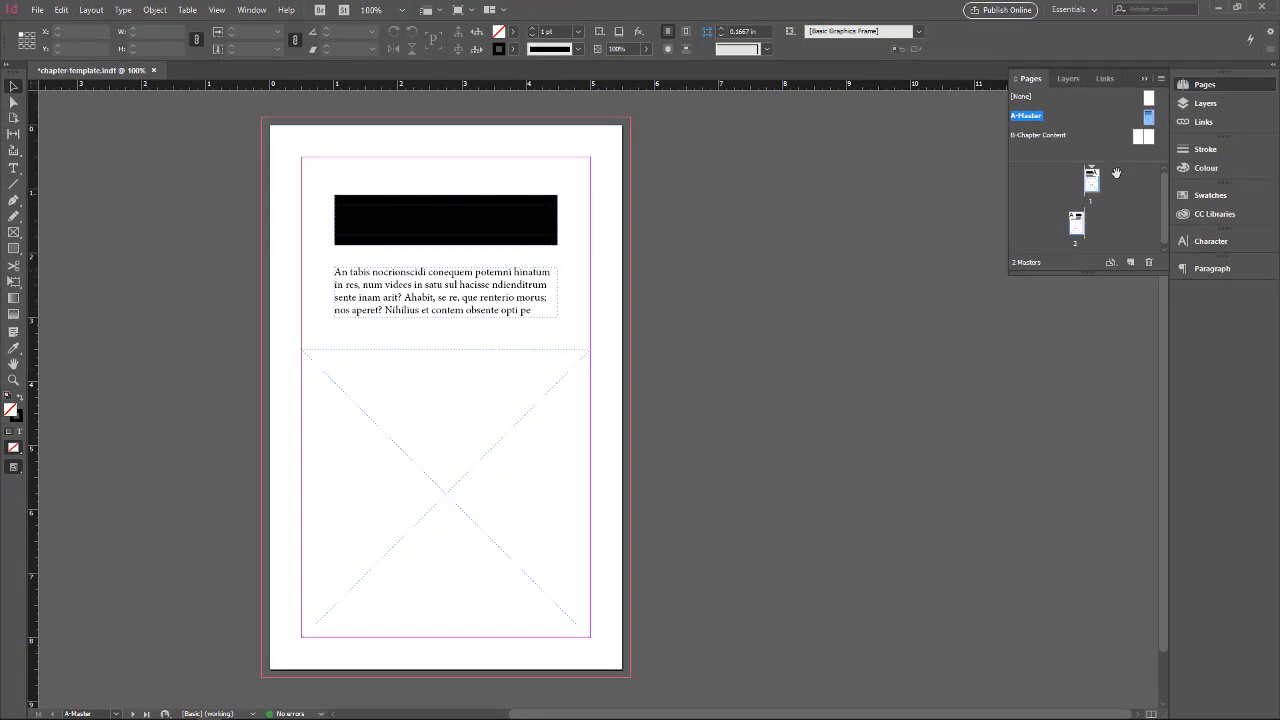
{"action": "double_click", "coordinate": [1144, 136]}
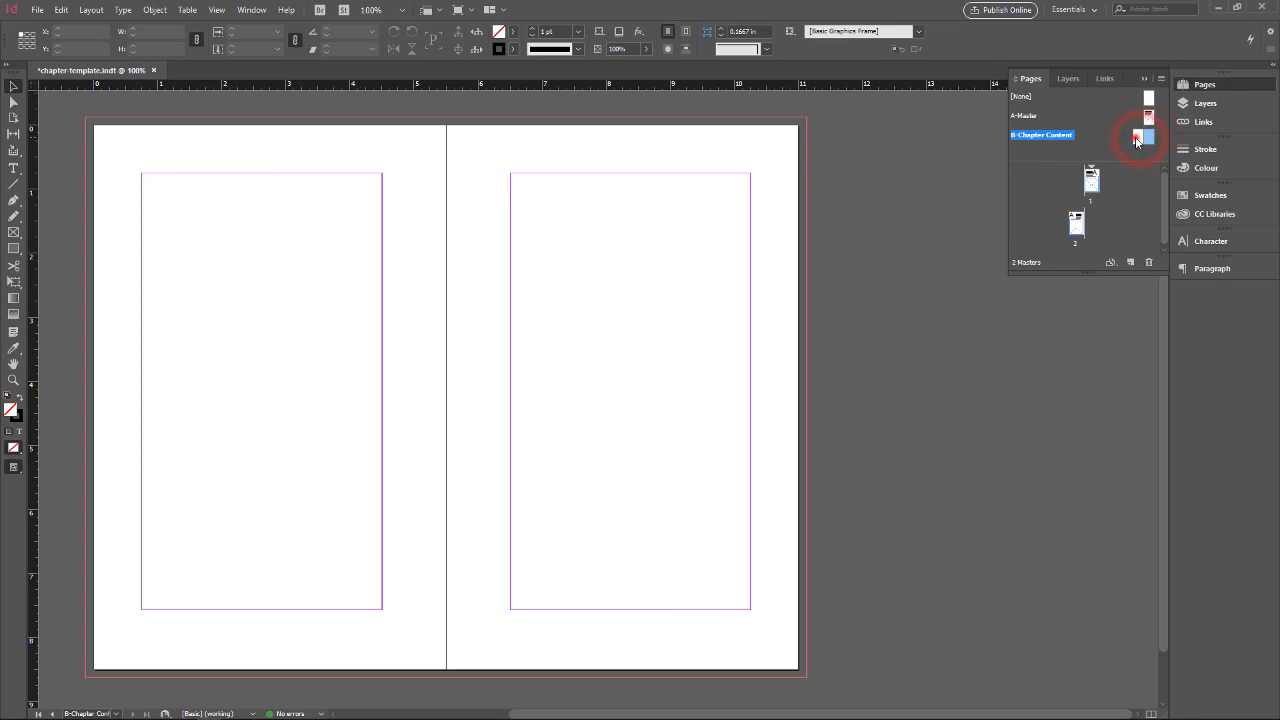
{"action": "double_click", "coordinate": [1137, 138]}
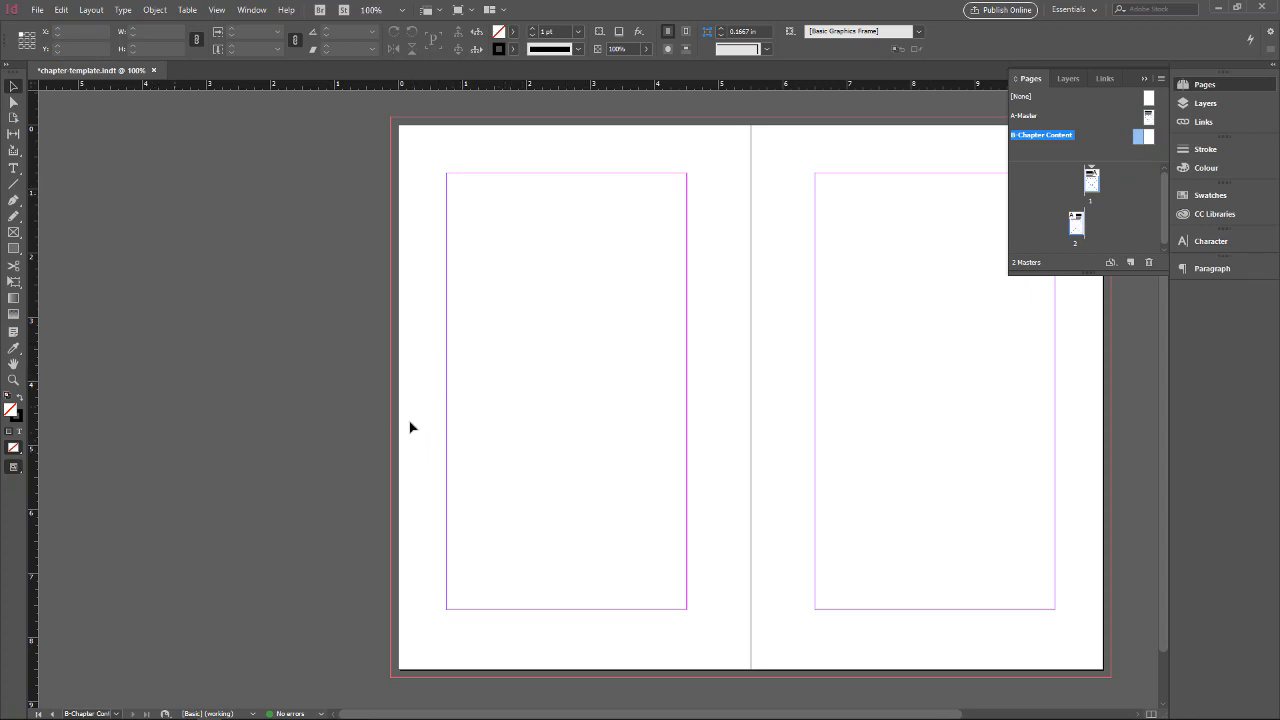
{"action": "left_click", "coordinate": [452, 623]}
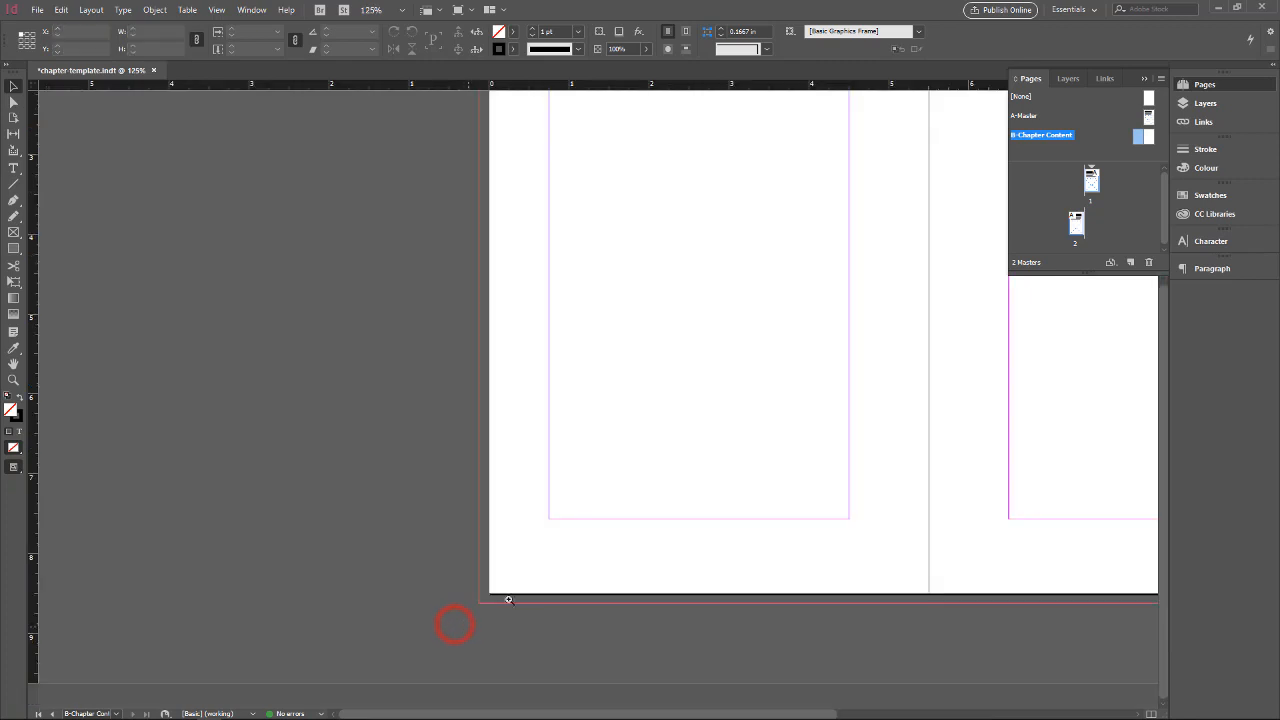
{"action": "left_click", "coordinate": [606, 544]}
{"action": "left_click_drag", "start_coordinate": [609, 548], "coordinate": [267, 496]}
{"action": "left_click_drag", "start_coordinate": [430, 541], "coordinate": [426, 540]}
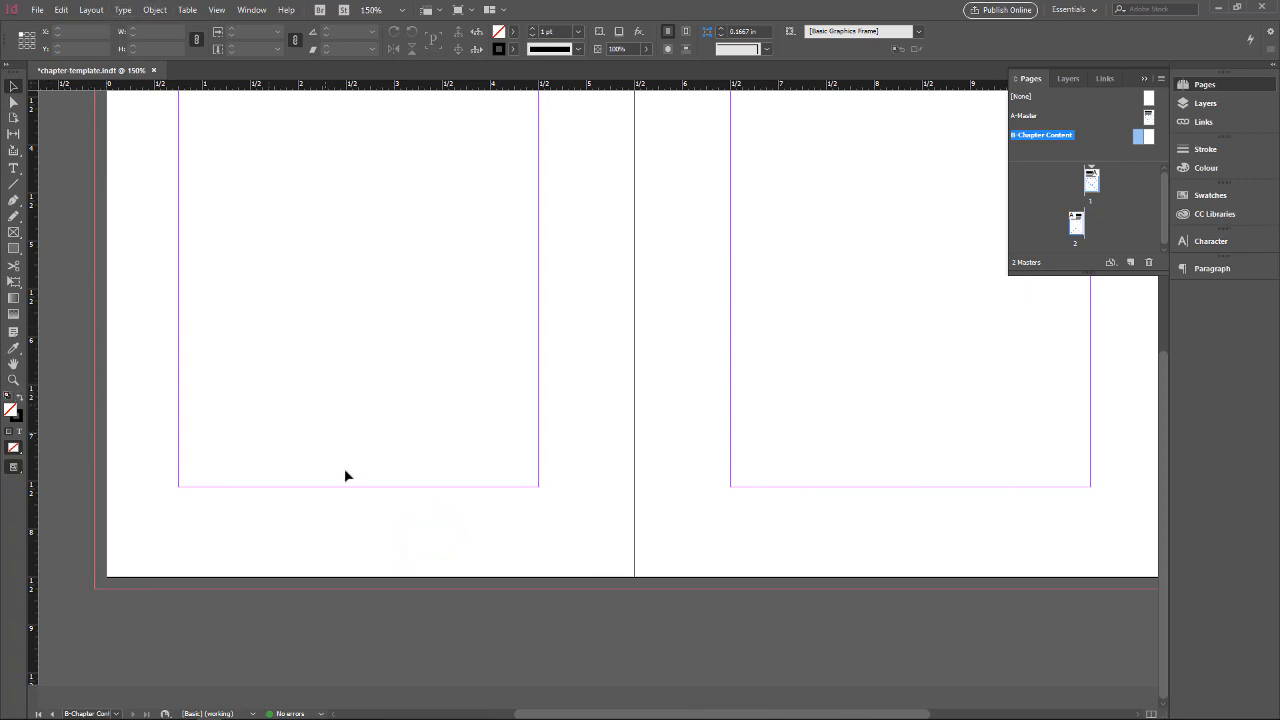
{"action": "mouse_move", "coordinate": [366, 415]}
{"action": "left_mouse_down"}
{"action": "mouse_move", "coordinate": [357, 443]}
{"action": "mouse_move", "coordinate": [386, 400]}
{"action": "mouse_move", "coordinate": [338, 351]}
{"action": "left_mouse_up"}
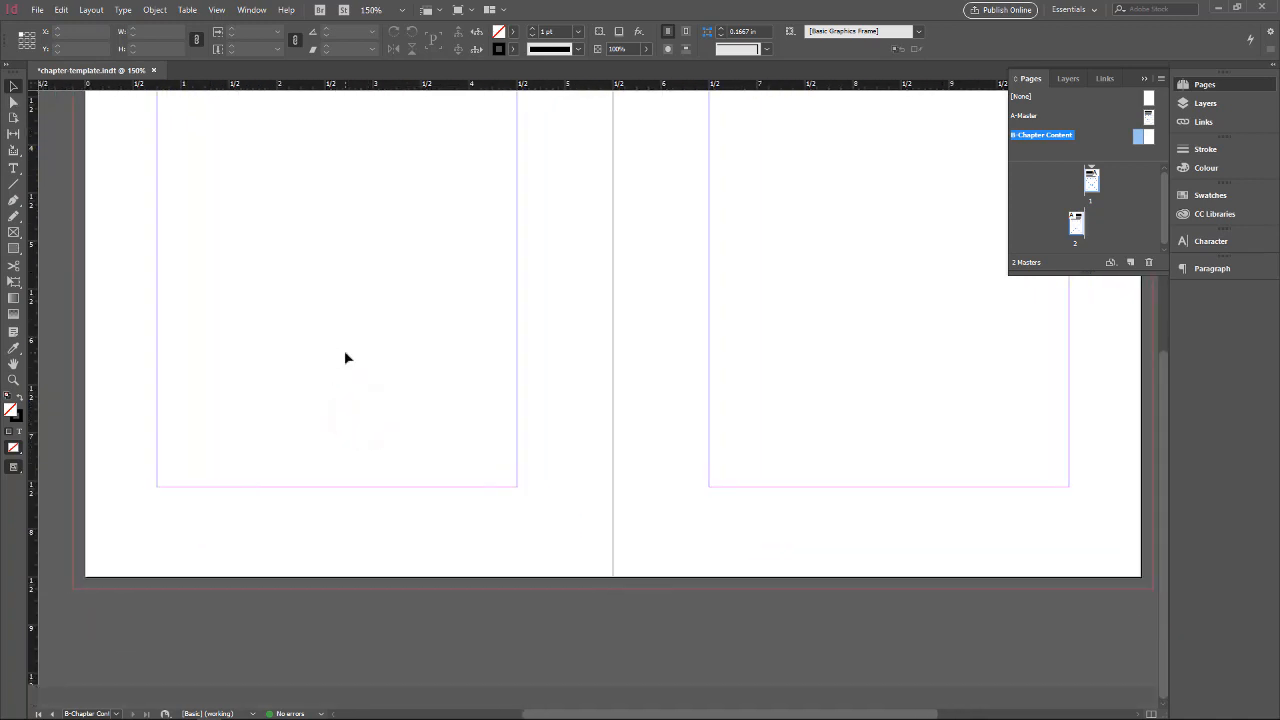
{"action": "key", "text": "ctrl+="}
{"action": "left_click_drag", "start_coordinate": [309, 437], "coordinate": [547, 301]}
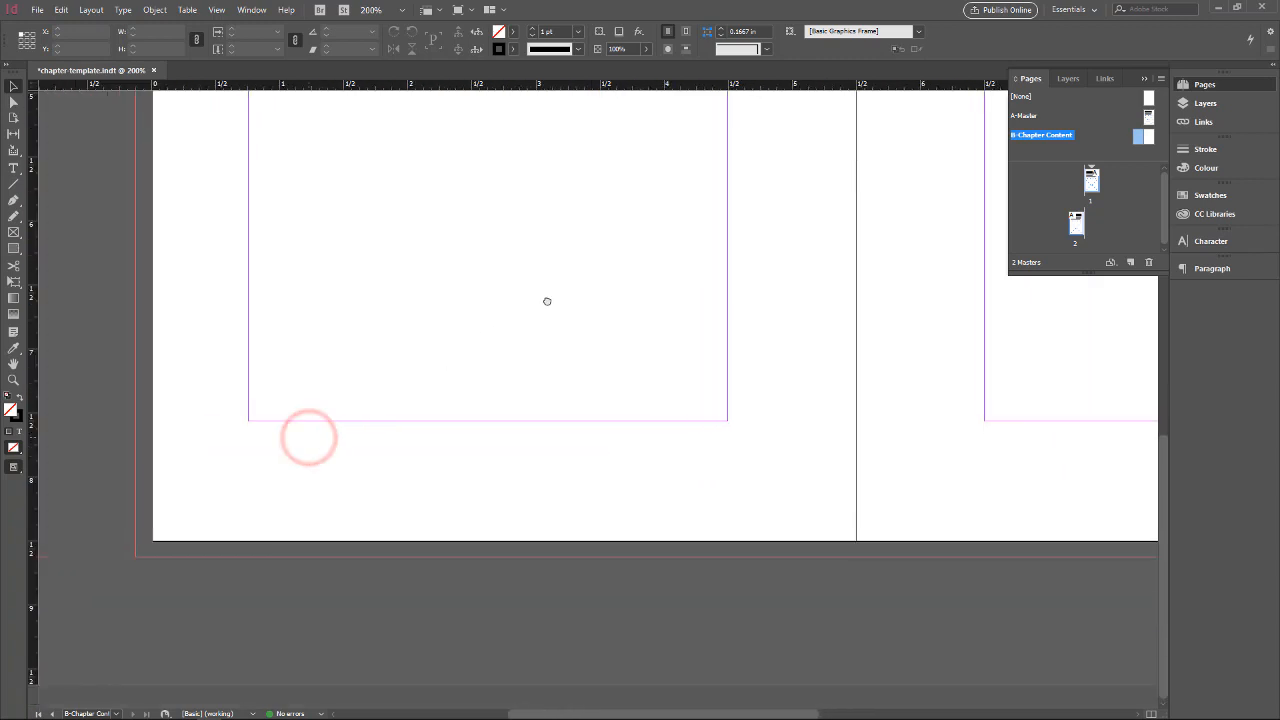
{"action": "left_click", "coordinate": [13, 167]}
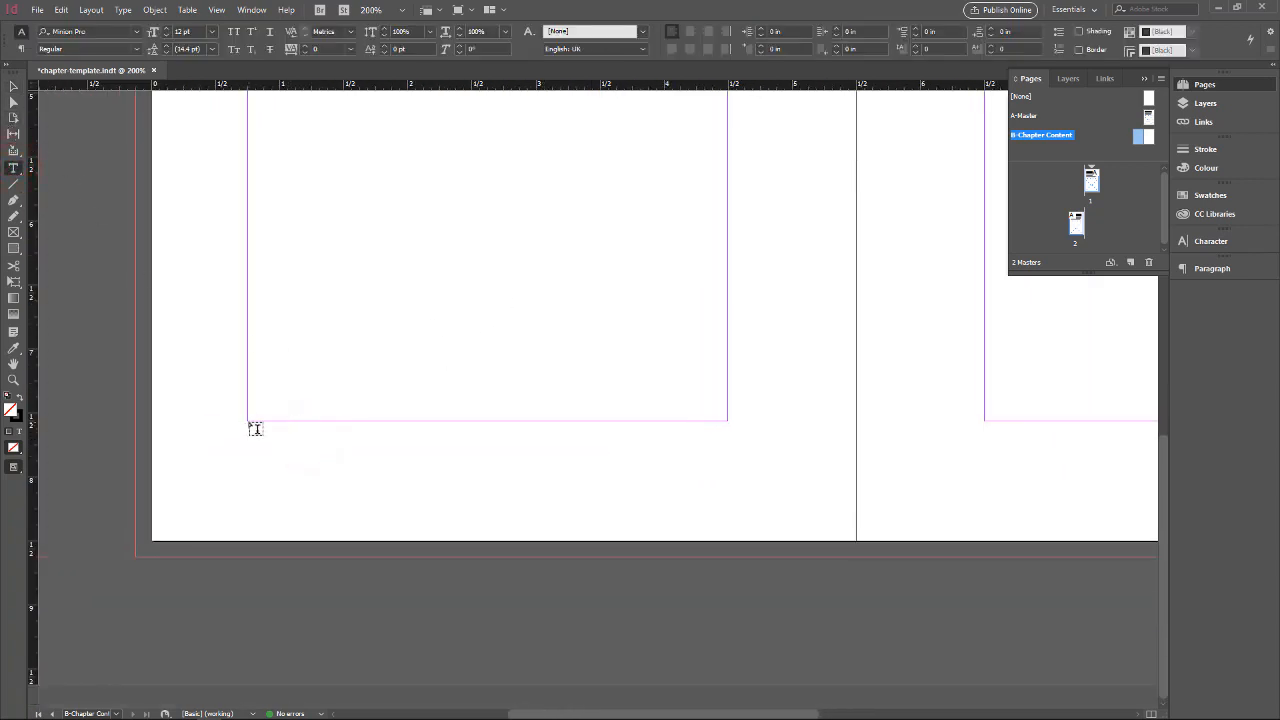
{"action": "left_click_drag", "start_coordinate": [249, 421], "coordinate": [300, 472]}
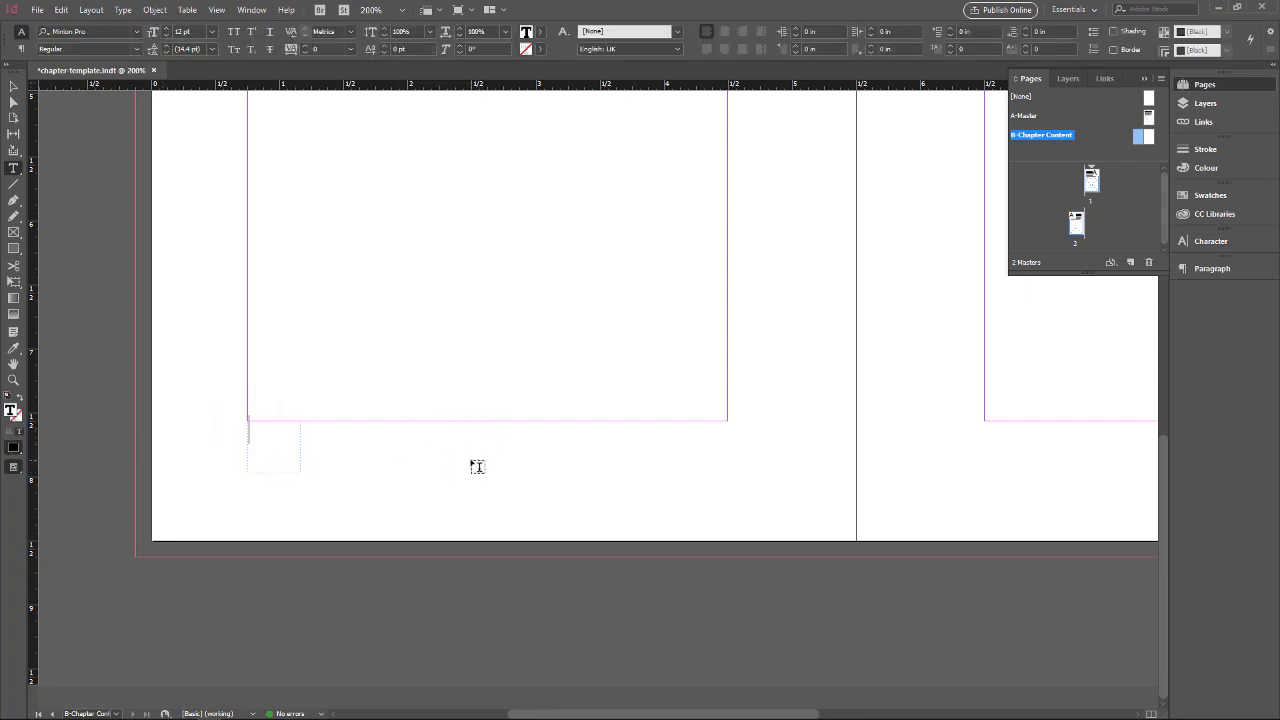
Insert a Current Page Number marker in the new text frame below the left page's margin area
{"action": "scroll", "coordinate": [472, 463], "scroll_direction": "up", "scroll_amount": 10}
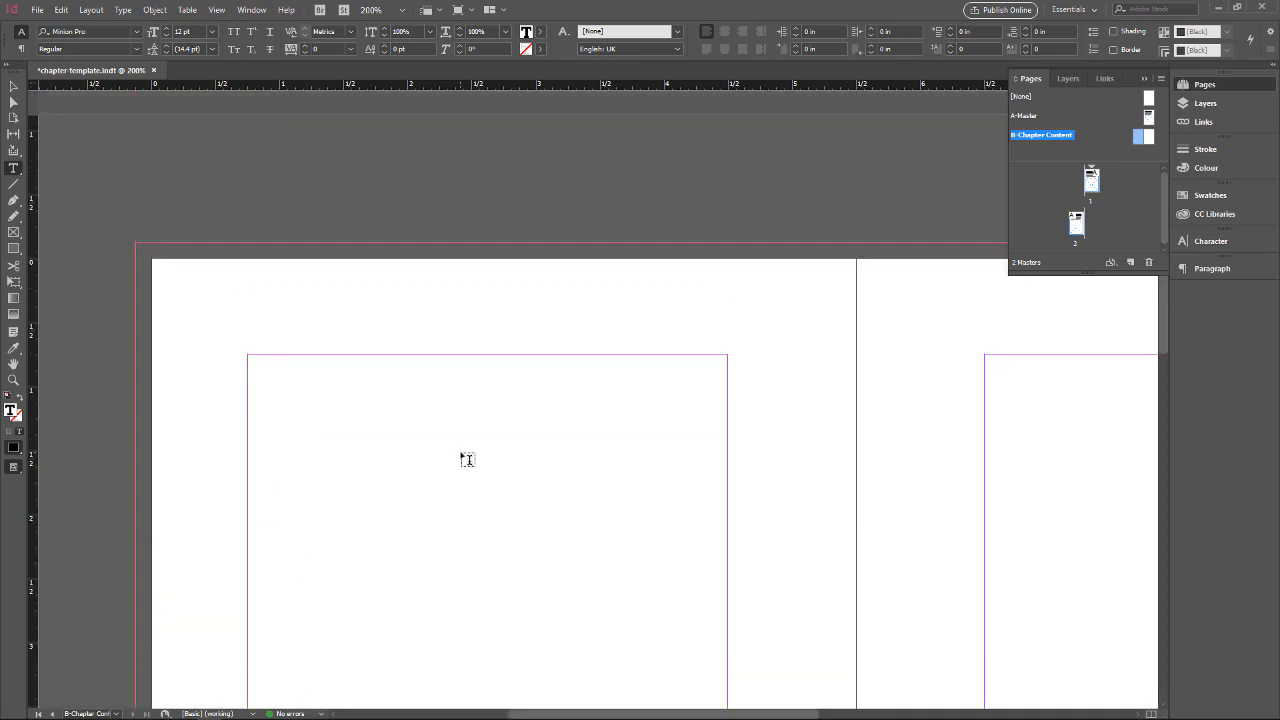
{"action": "scroll", "coordinate": [467, 459], "scroll_direction": "down", "scroll_amount": 10}
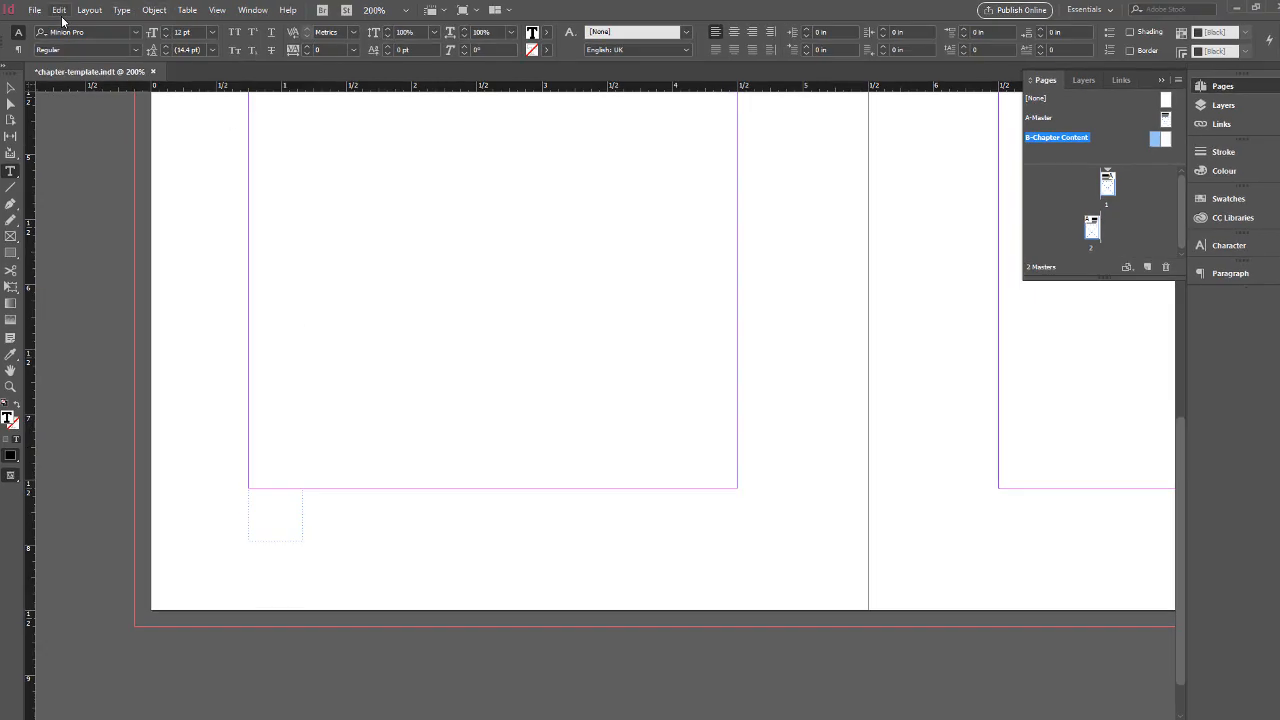
{"action": "left_click", "coordinate": [100, 14]}
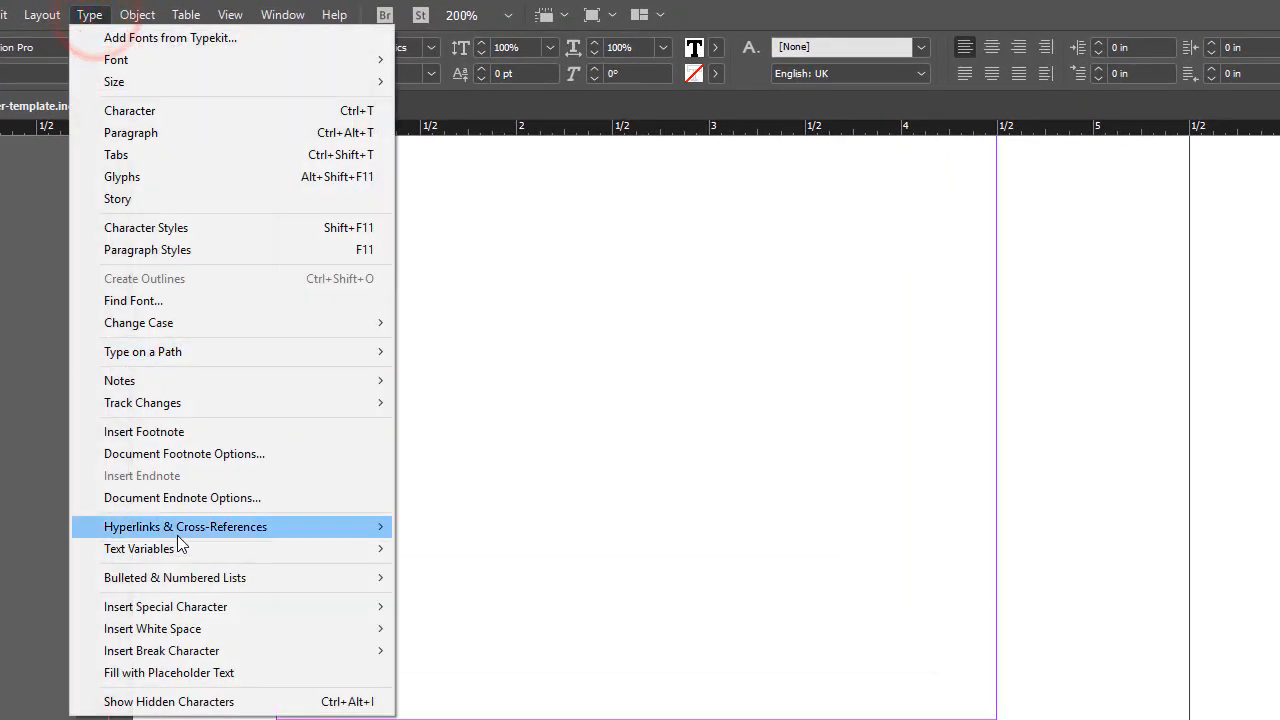
{"action": "mouse_move", "coordinate": [209, 608]}
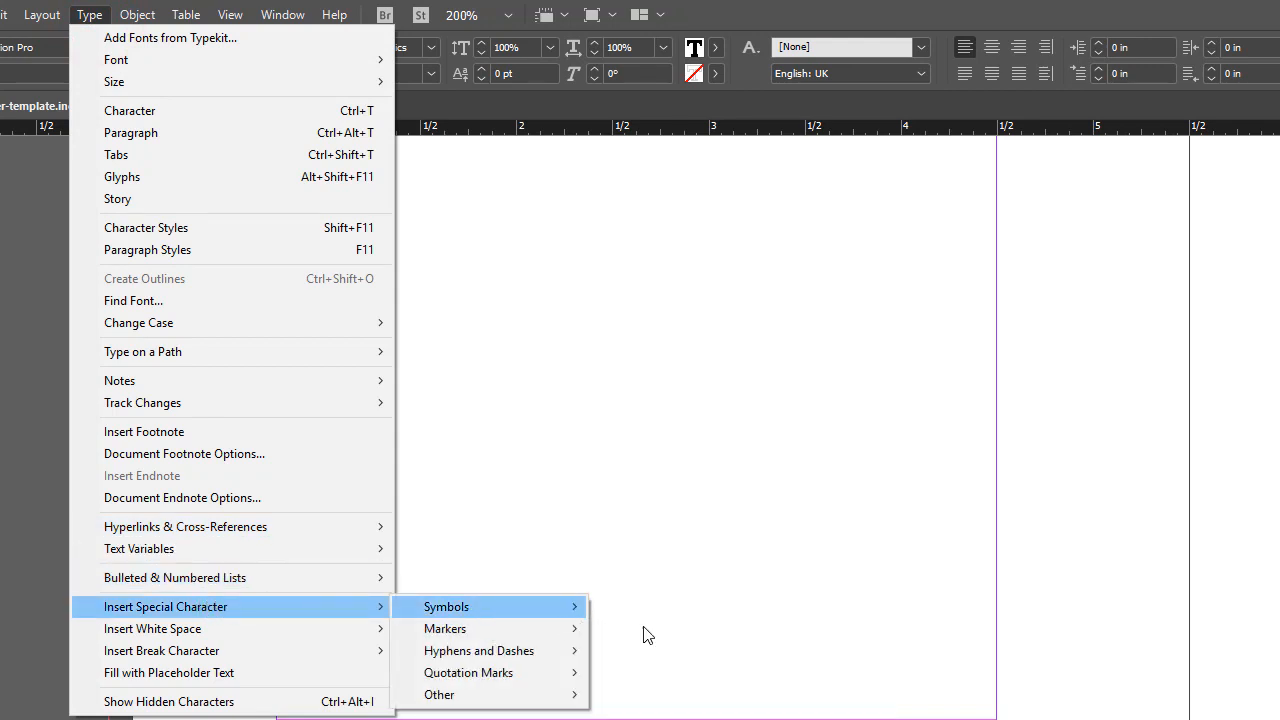
{"action": "mouse_move", "coordinate": [576, 608]}
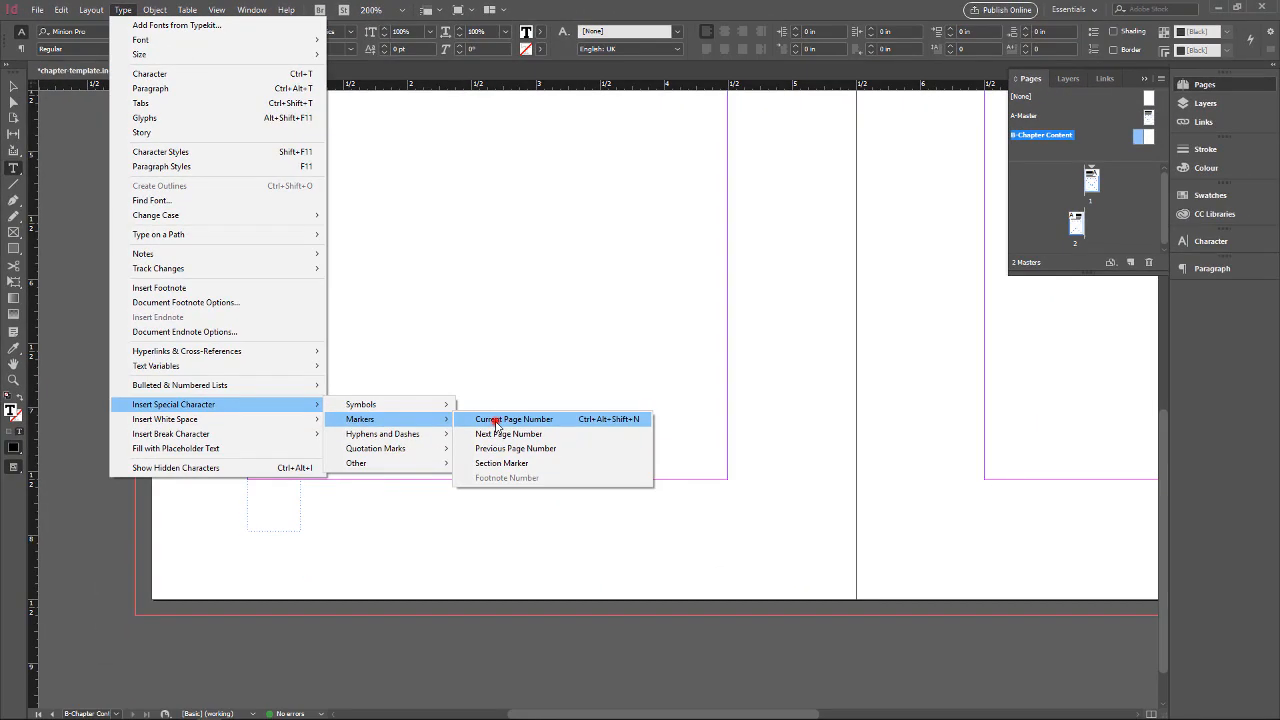
{"action": "left_click", "coordinate": [651, 638]}
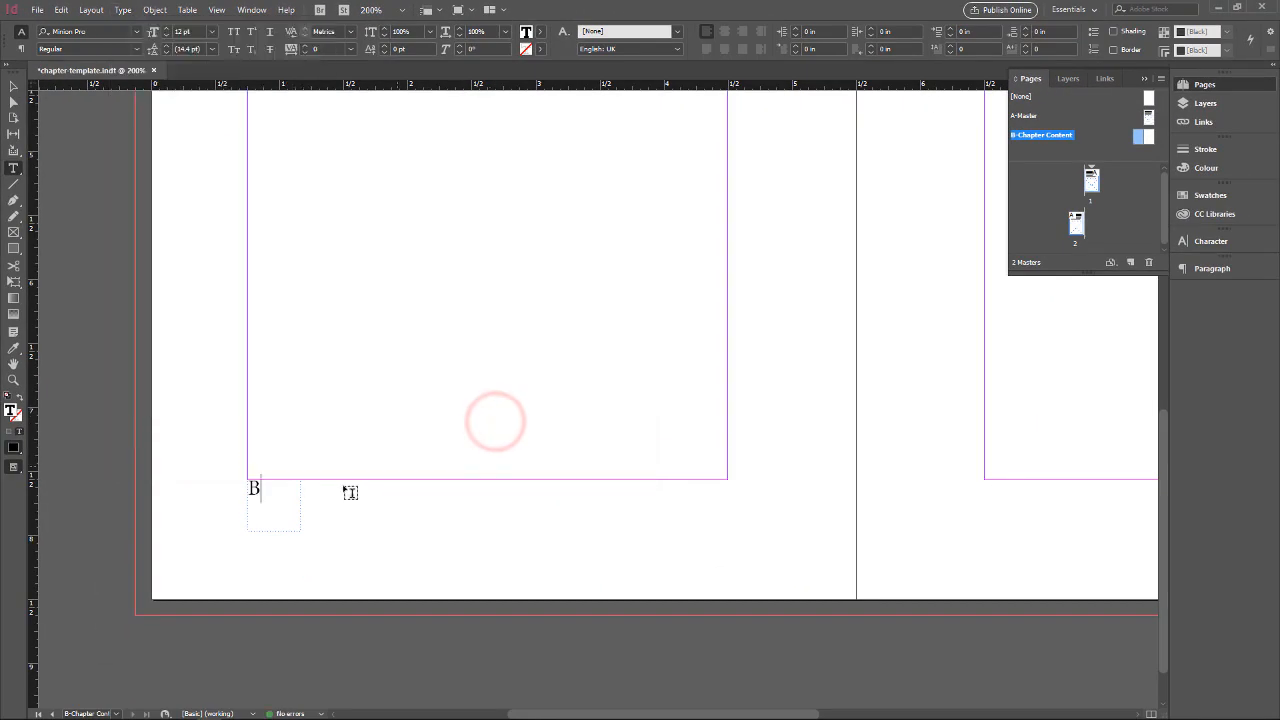
Select the page number marker's text inside its frame on the left master page
{"action": "double_click", "coordinate": [256, 488]}
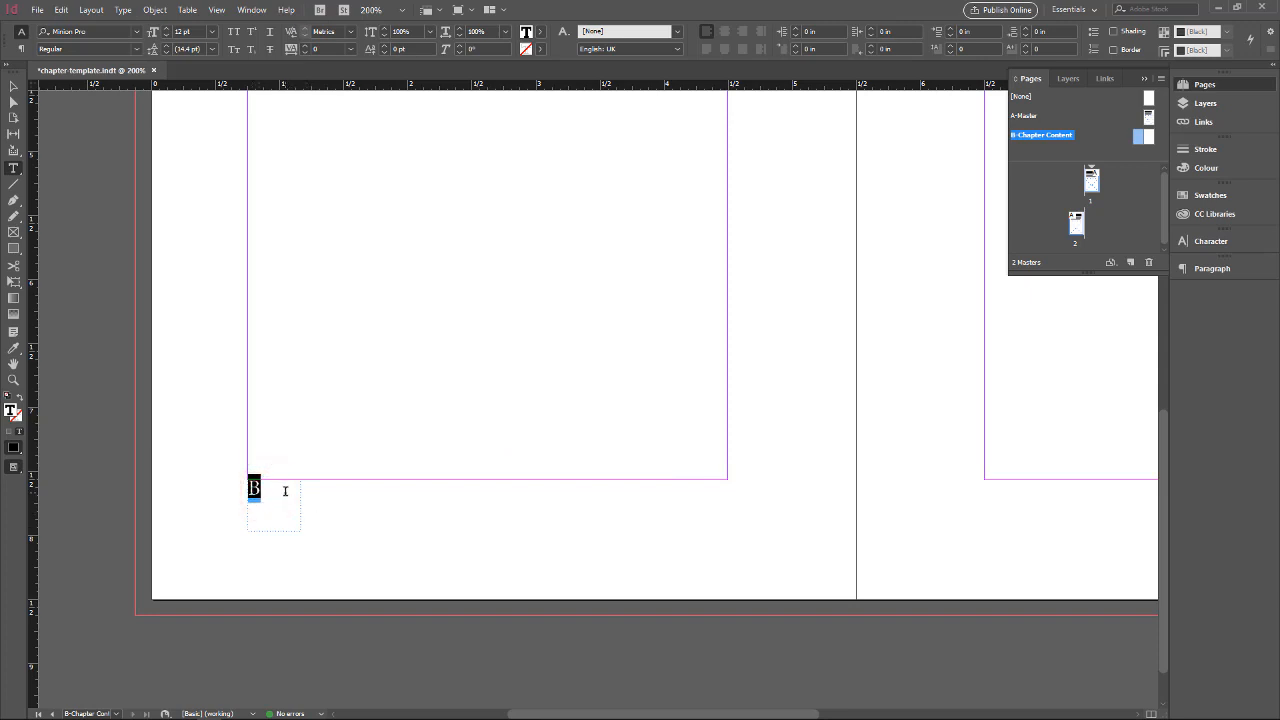
{"action": "left_click", "coordinate": [13, 87]}
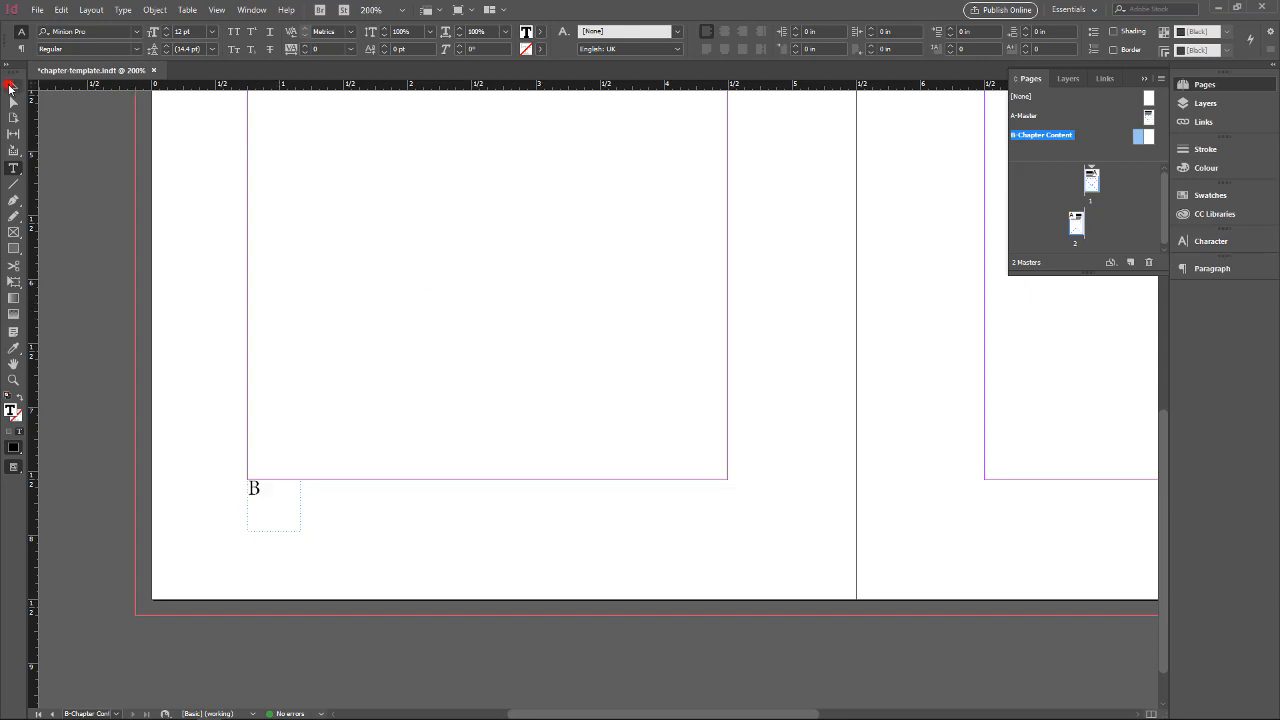
{"action": "left_click", "coordinate": [287, 533]}
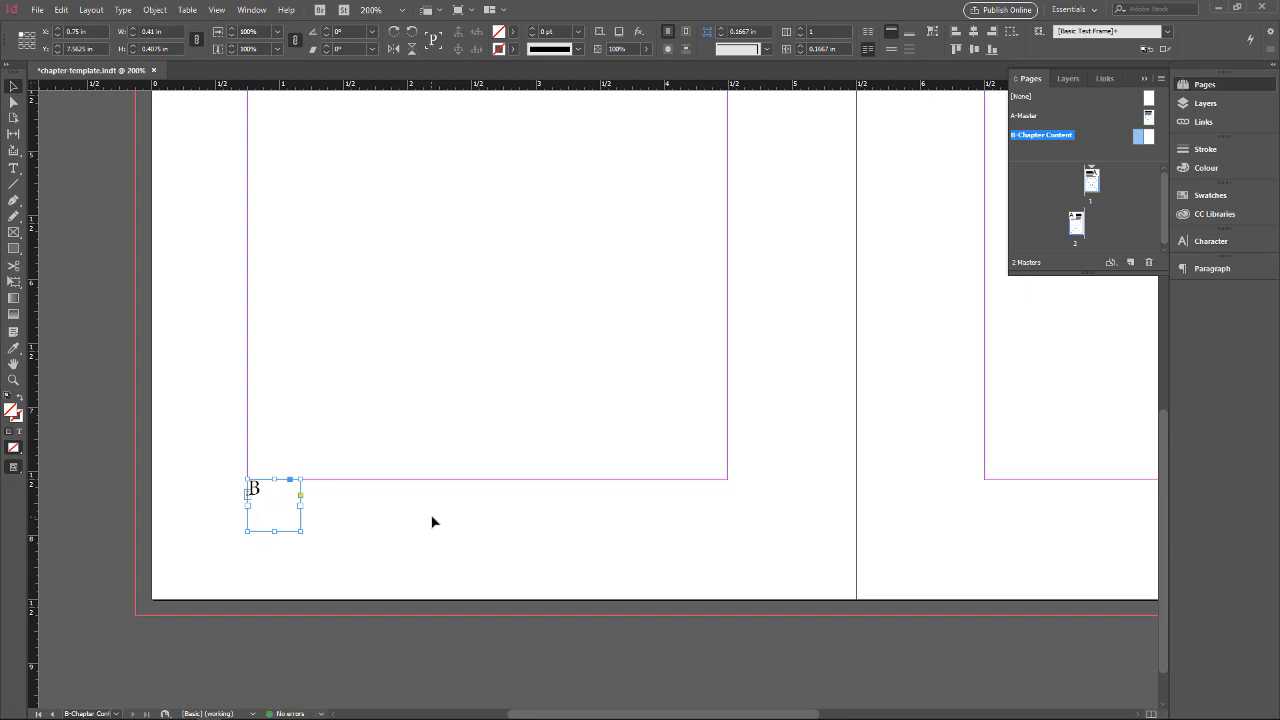
{"action": "double_click", "coordinate": [255, 490]}
{"action": "double_click", "coordinate": [255, 490]}
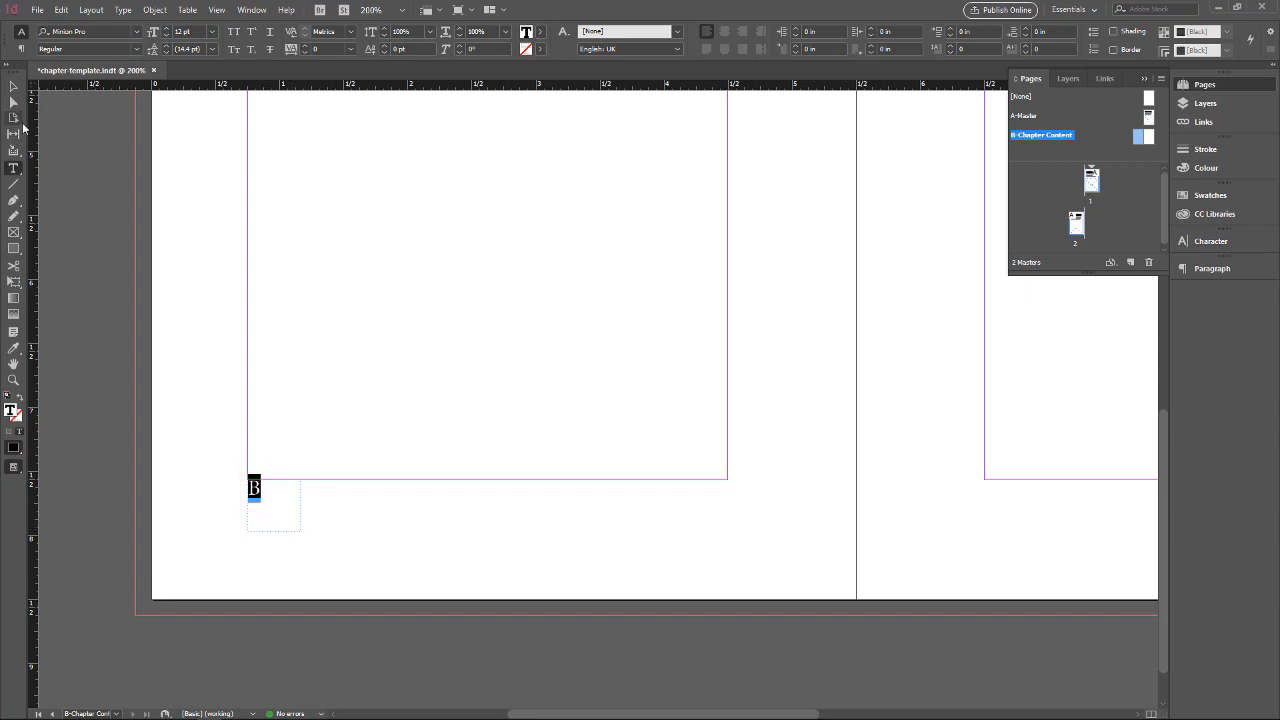
Shrink the page number frame below the left page's margin area to about 0.32 in wide by 0.22 in tall
{"action": "left_click", "coordinate": [13, 88]}
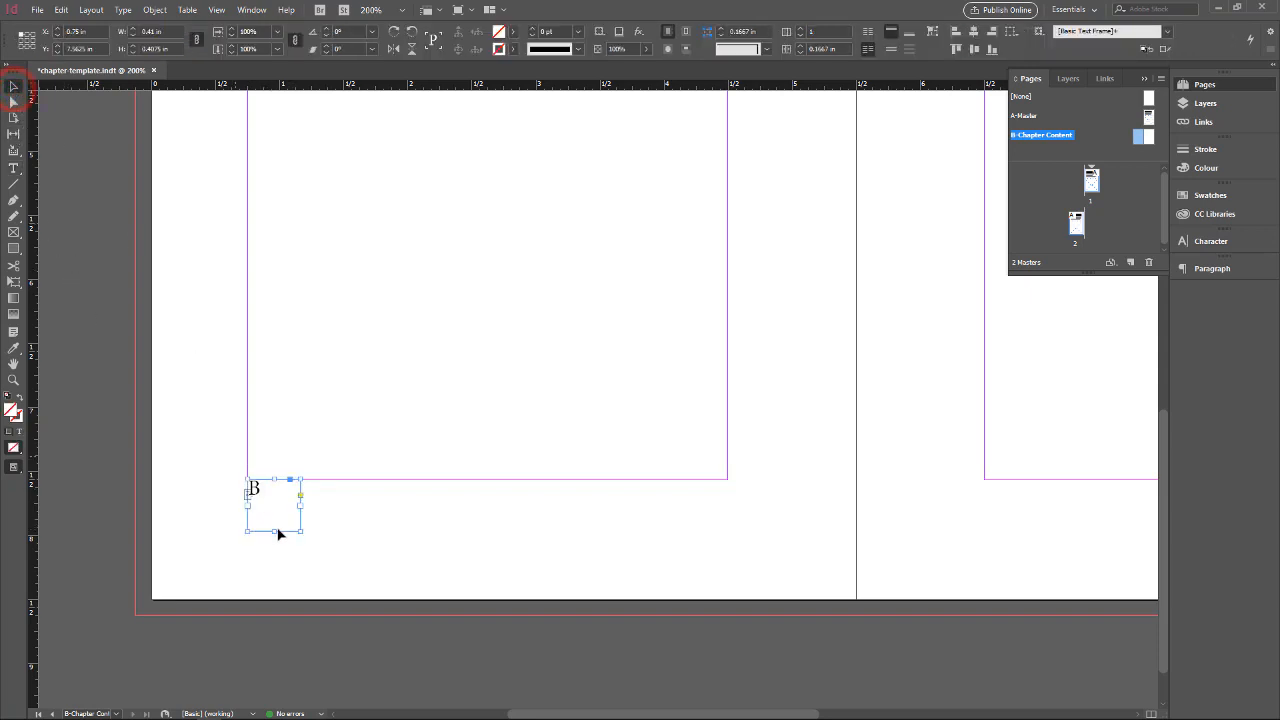
{"action": "left_click", "coordinate": [250, 516]}
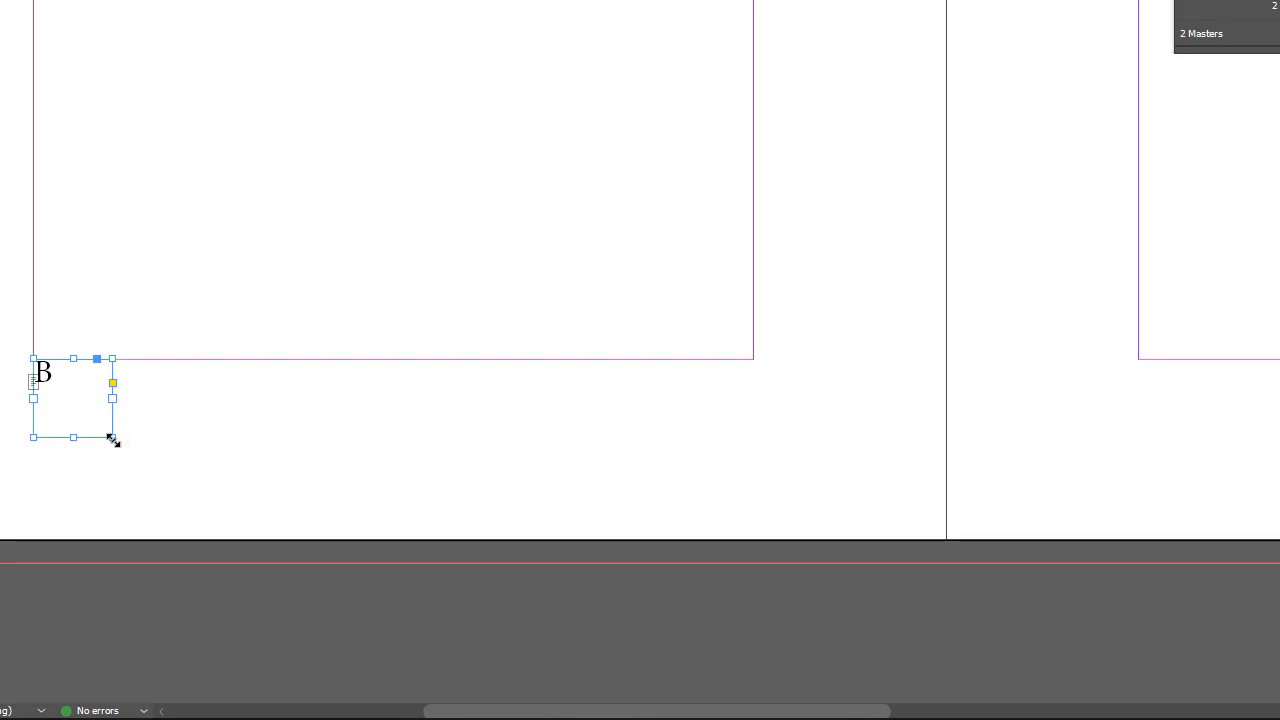
{"action": "left_click_drag", "start_coordinate": [266, 515], "coordinate": [258, 504]}
{"action": "left_click_drag", "start_coordinate": [101, 422], "coordinate": [96, 400]}
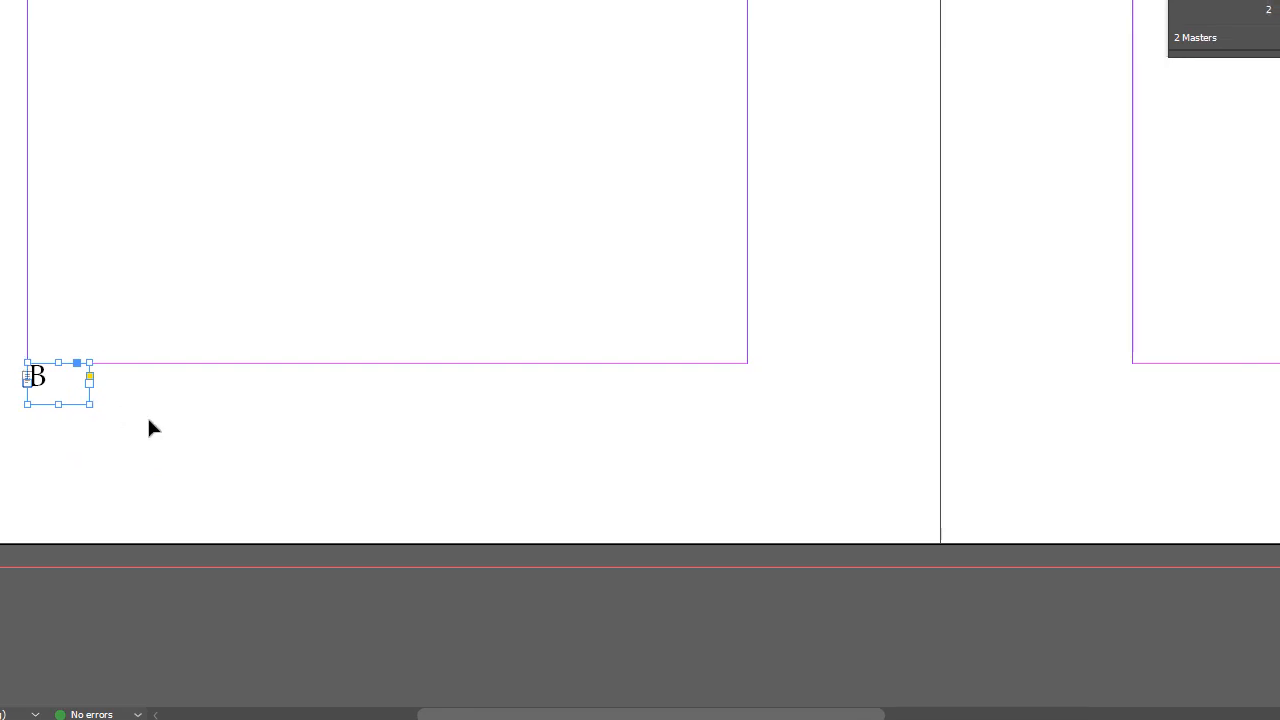
Paste a copy of the page number frame on the right master page, directly below the bottom-right corner of its margin area
{"action": "left_click", "coordinate": [505, 443]}
{"action": "left_click_drag", "start_coordinate": [753, 627], "coordinate": [457, 627]}
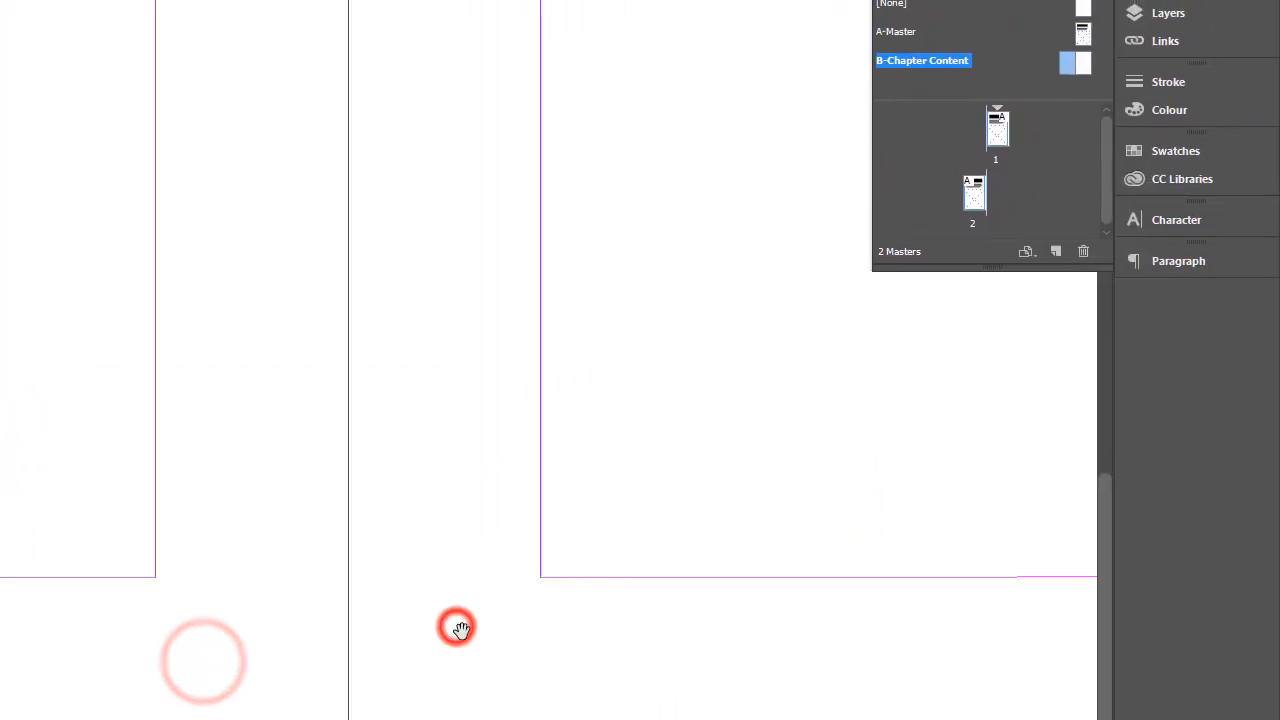
{"action": "left_click_drag", "start_coordinate": [899, 651], "coordinate": [520, 635]}
{"action": "left_click_drag", "start_coordinate": [755, 630], "coordinate": [444, 636]}
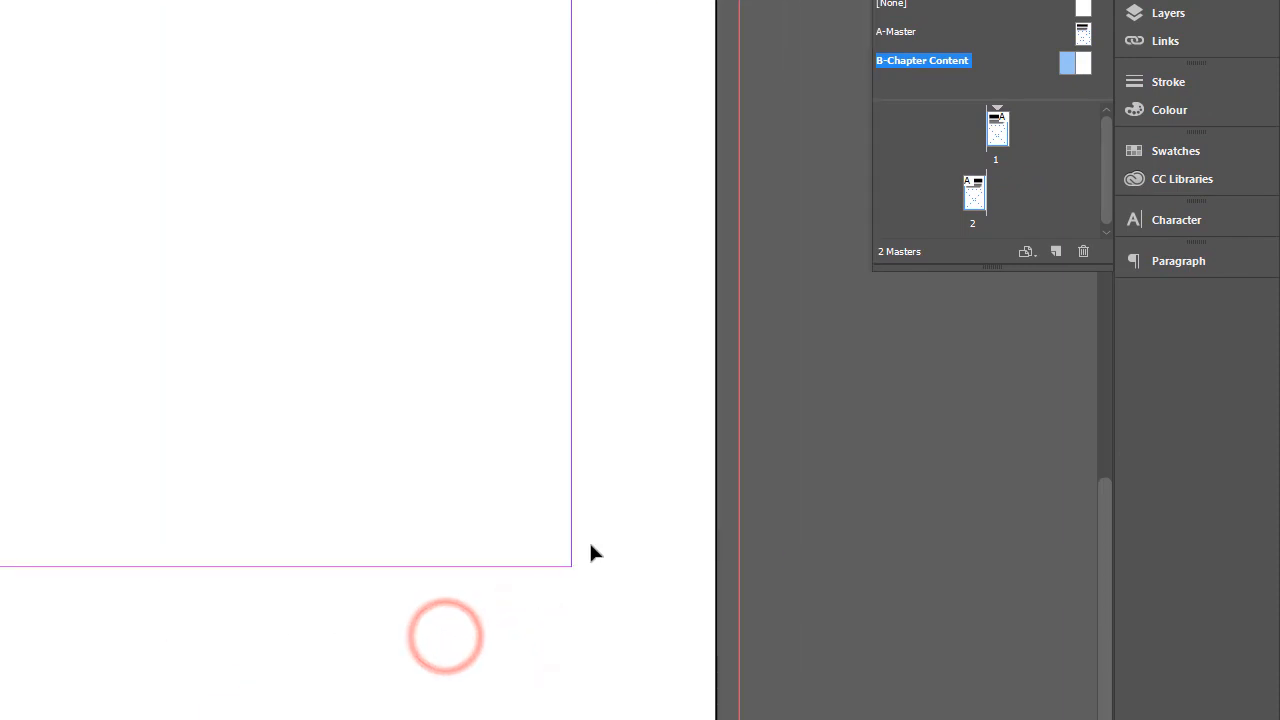
{"action": "double_click", "coordinate": [1088, 64]}
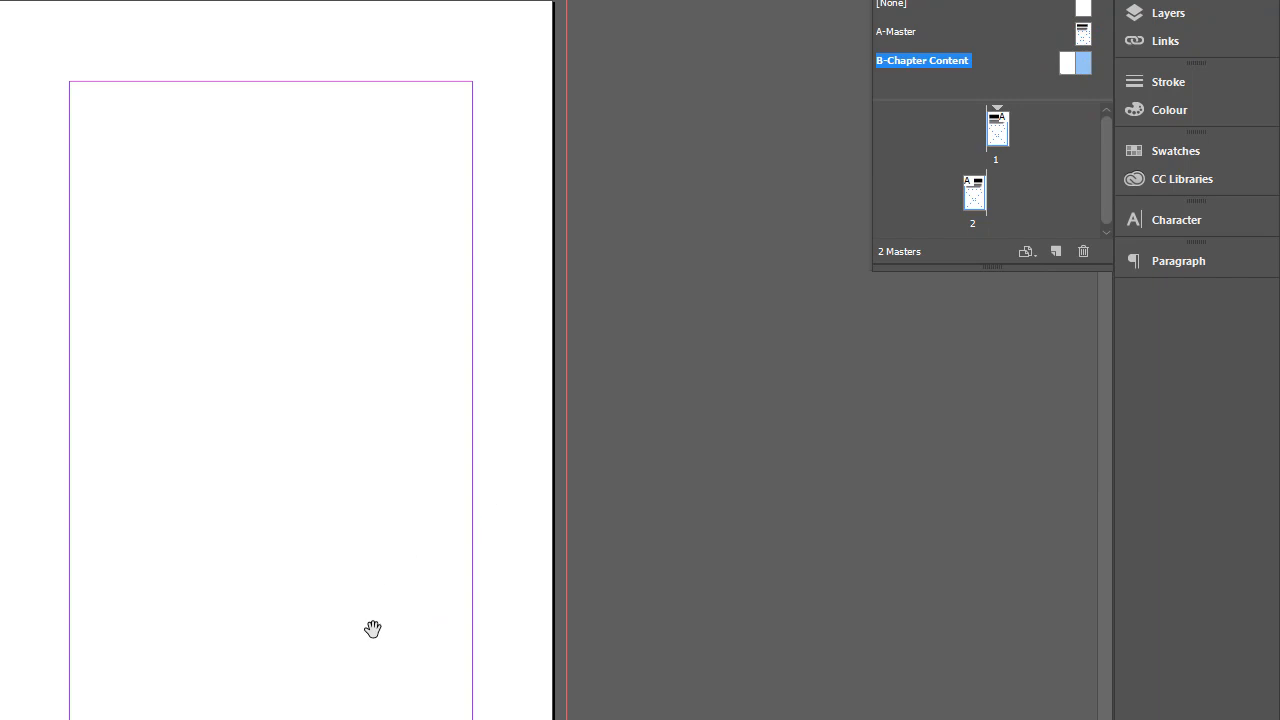
{"action": "left_click_drag", "start_coordinate": [372, 631], "coordinate": [337, 489]}
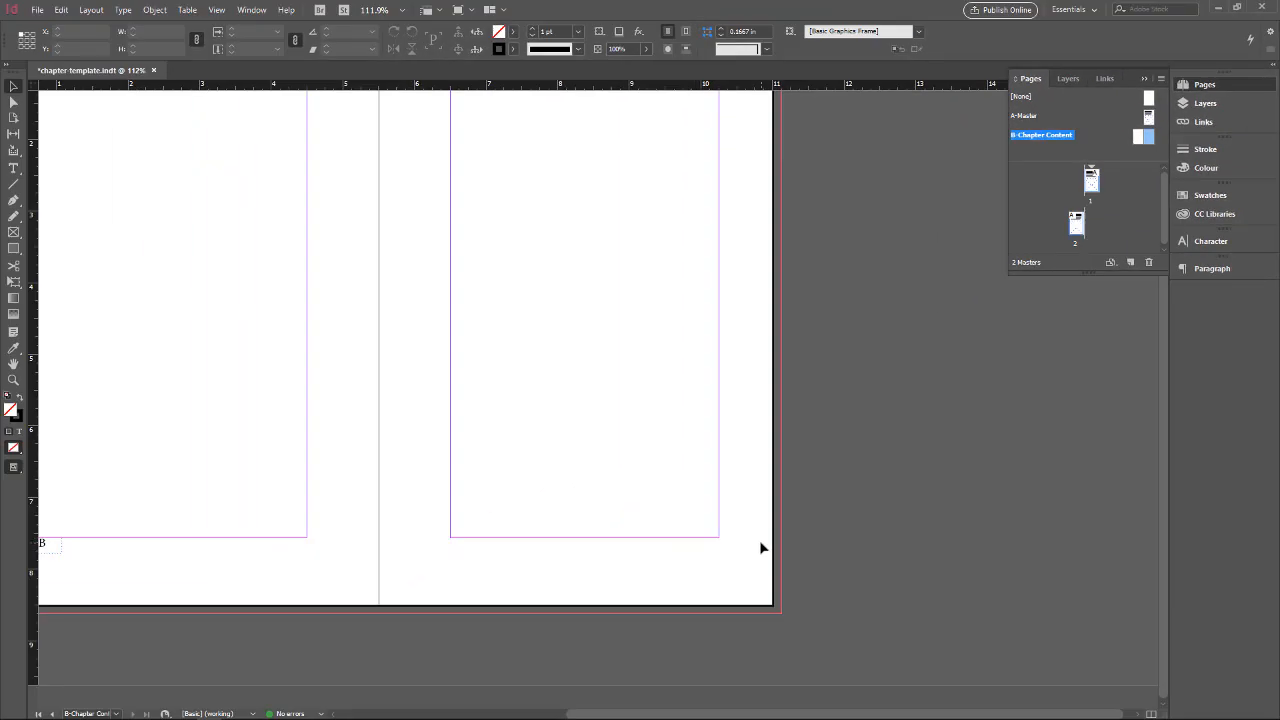
{"action": "key", "text": "ctrl+v"}
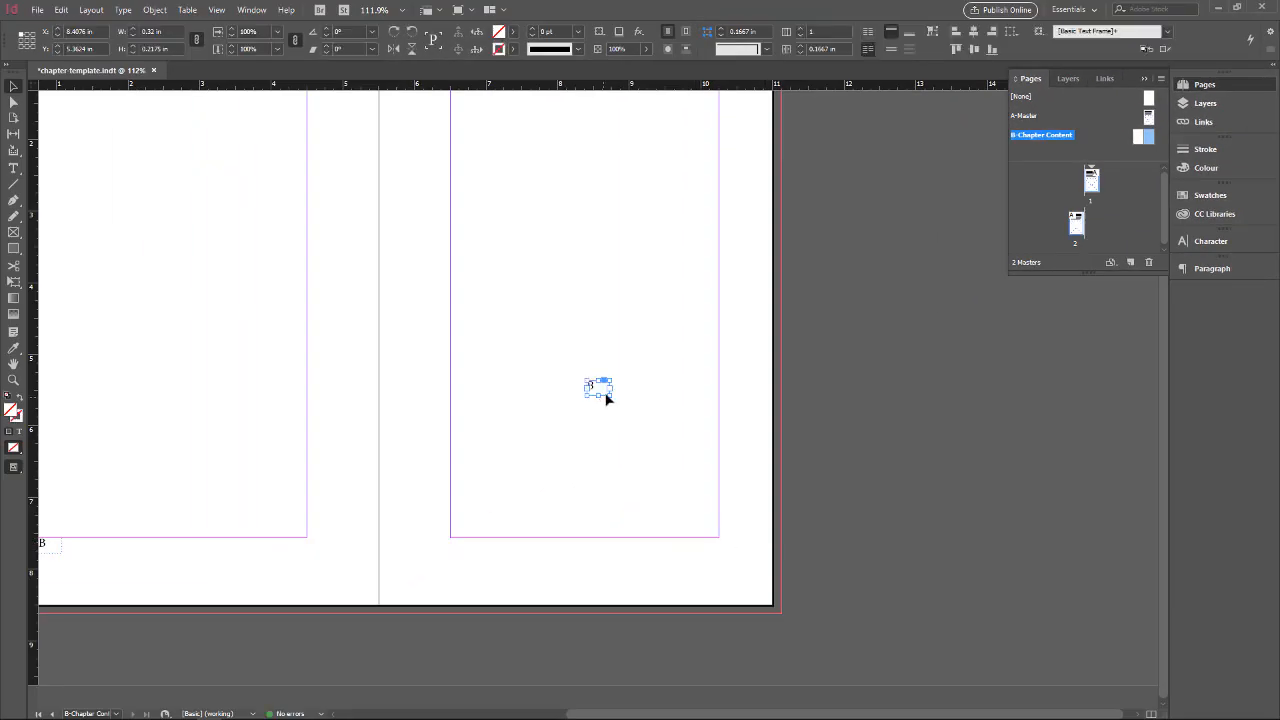
{"action": "left_click_drag", "start_coordinate": [604, 392], "coordinate": [710, 548]}
{"action": "key", "text": "ctrl+1"}
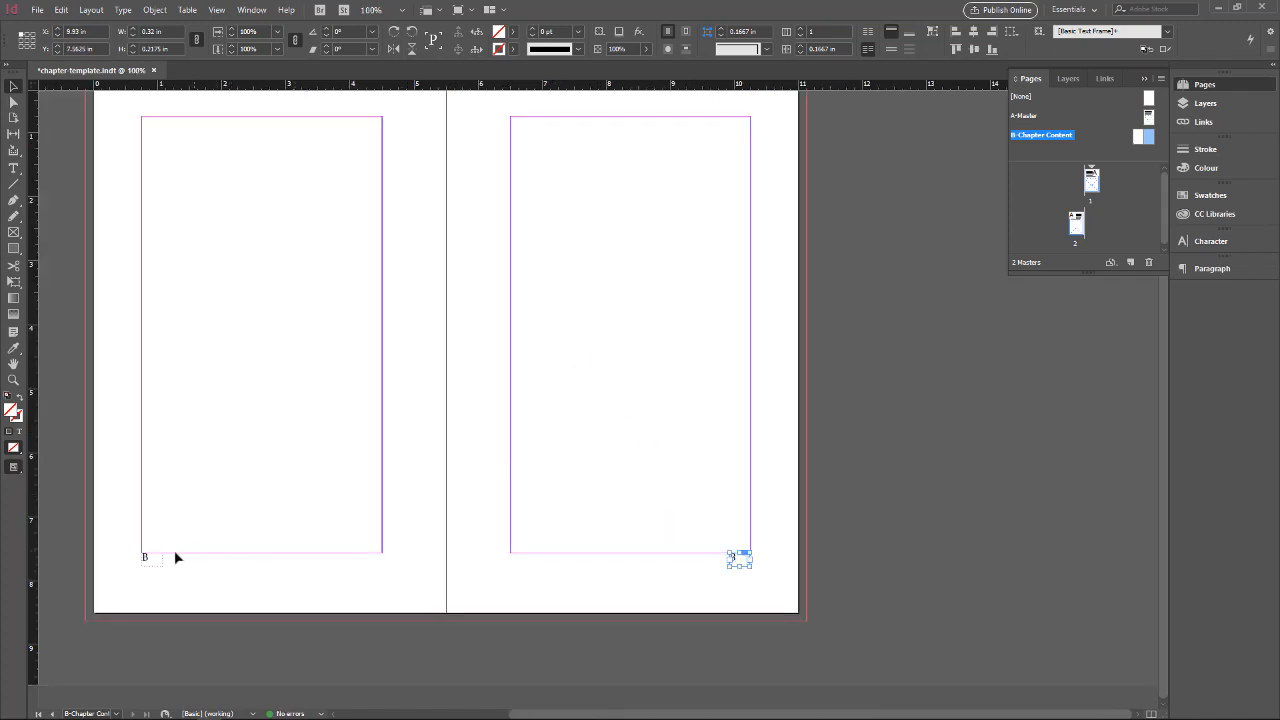
{"action": "left_click", "coordinate": [743, 590]}
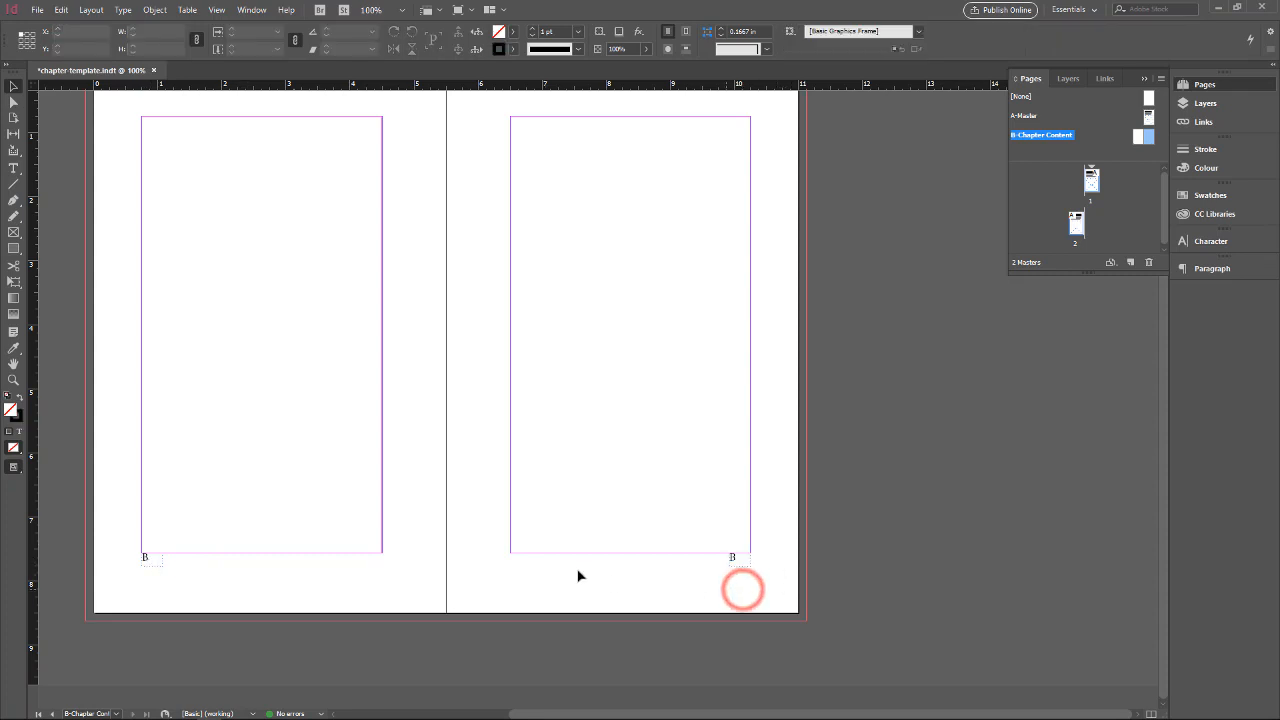
Draw a header text frame about 3.77 in by 0.22 in above the left page's margin area, fitted to the margin width
{"action": "left_click_drag", "start_coordinate": [461, 452], "coordinate": [625, 545]}
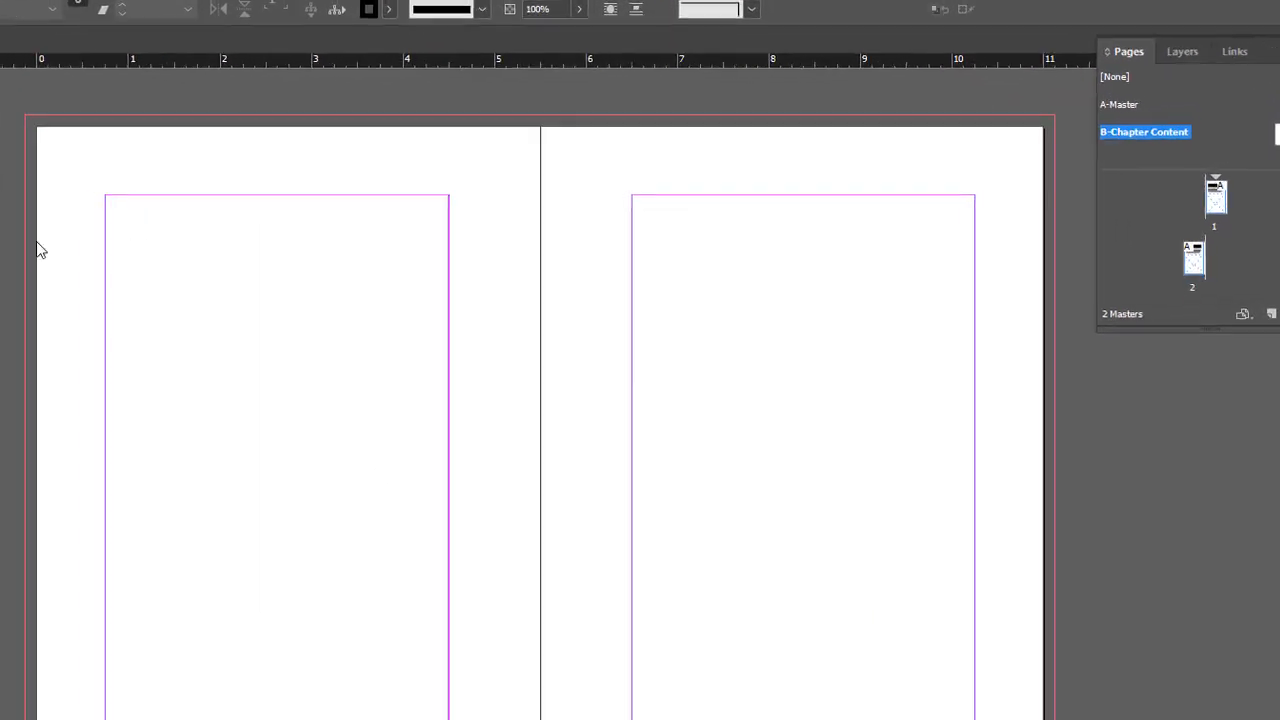
{"action": "key", "text": "t"}
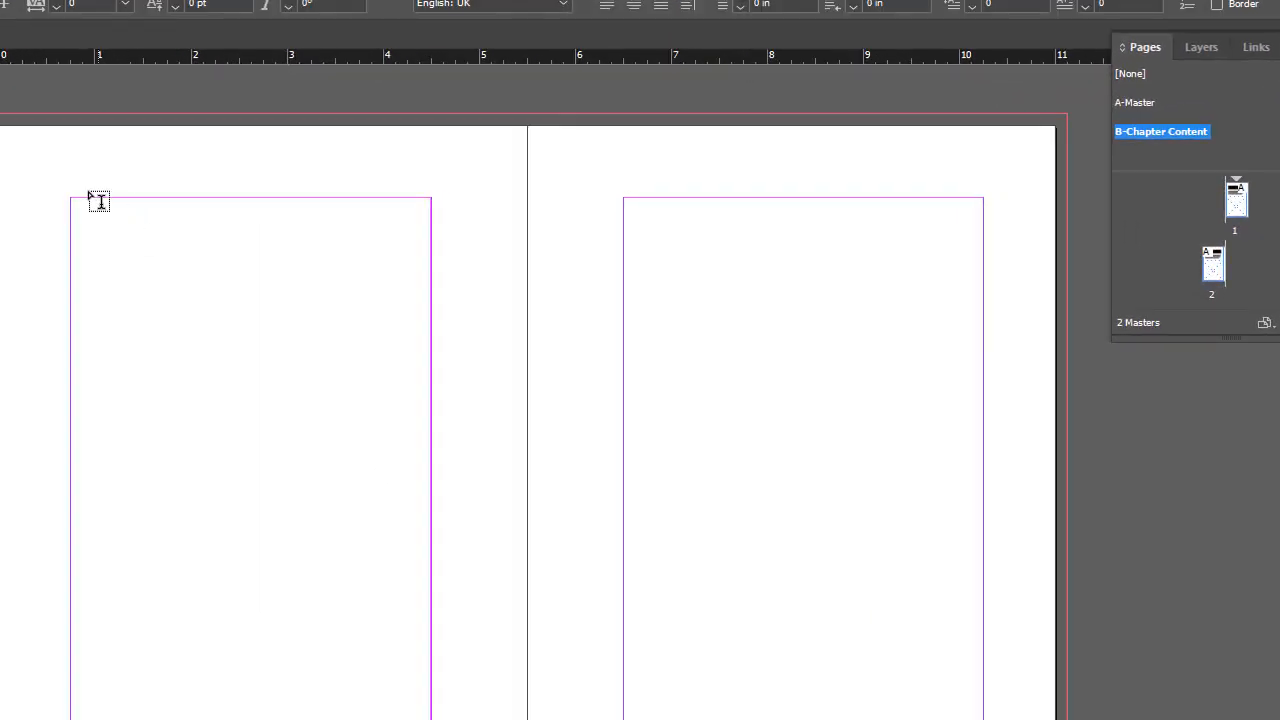
{"action": "left_click_drag", "start_coordinate": [101, 164], "coordinate": [433, 185]}
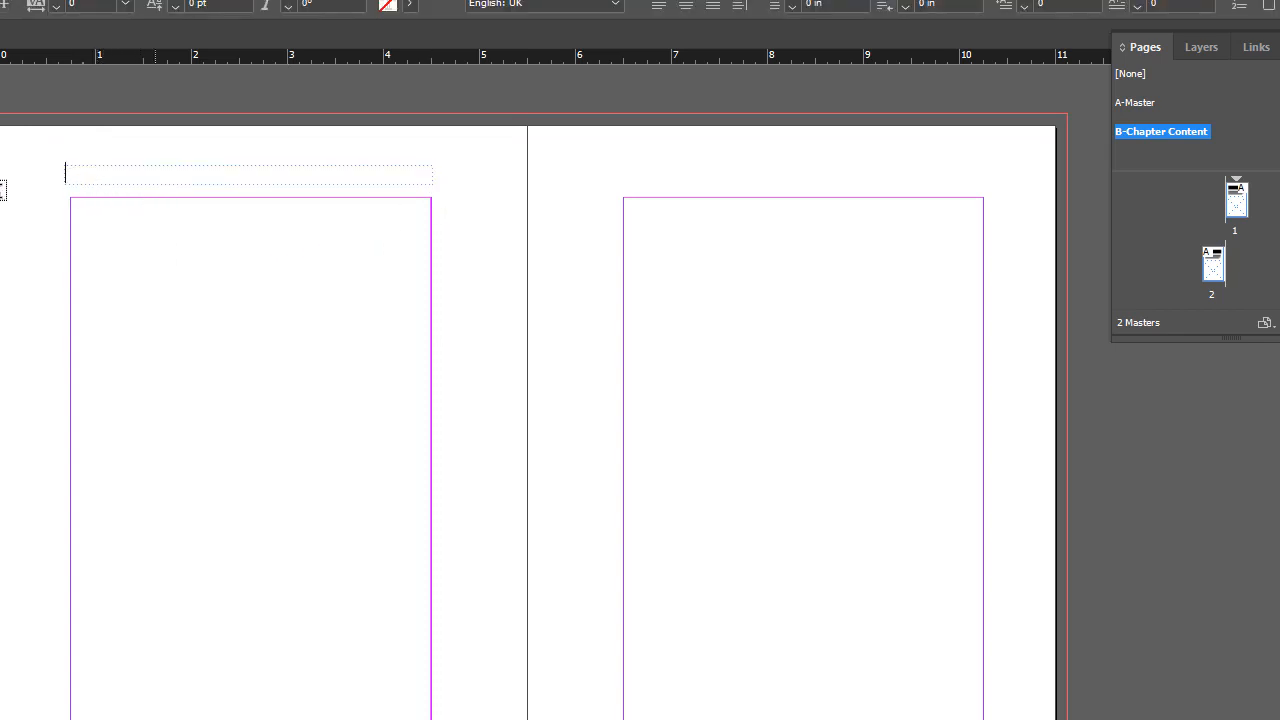
{"action": "key", "text": "Escape"}
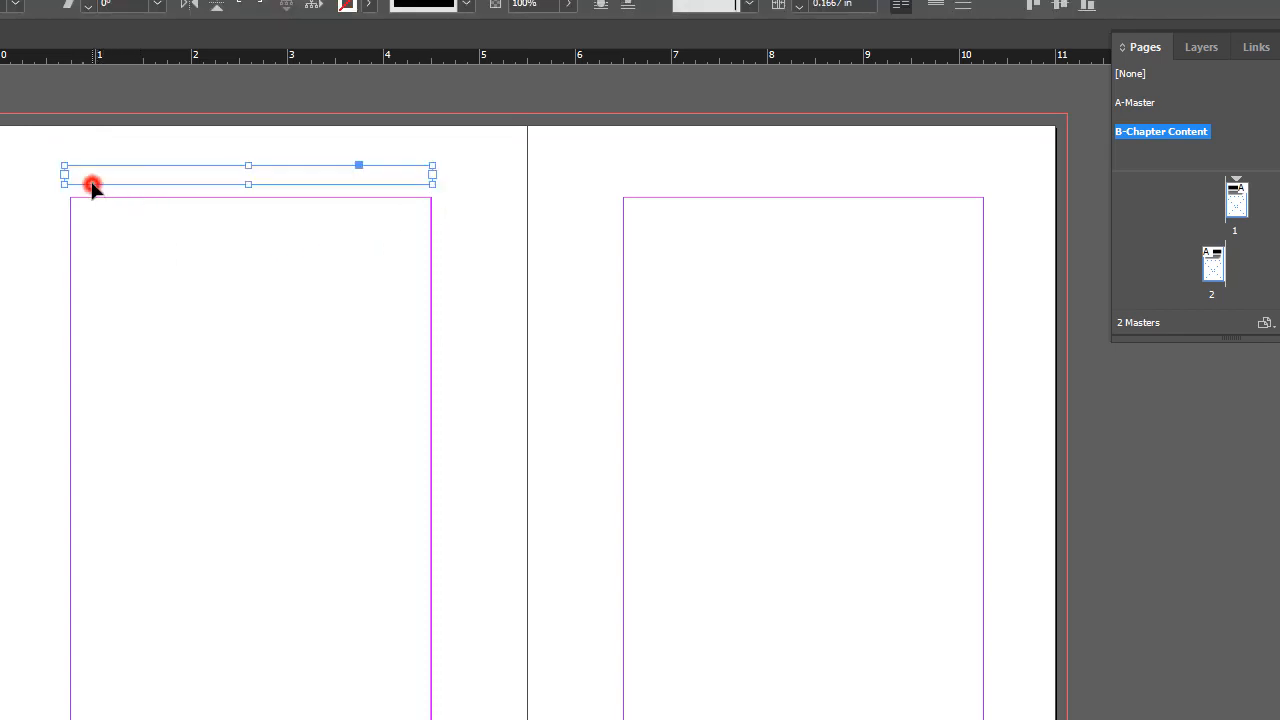
{"action": "left_click_drag", "start_coordinate": [64, 184], "coordinate": [70, 183]}
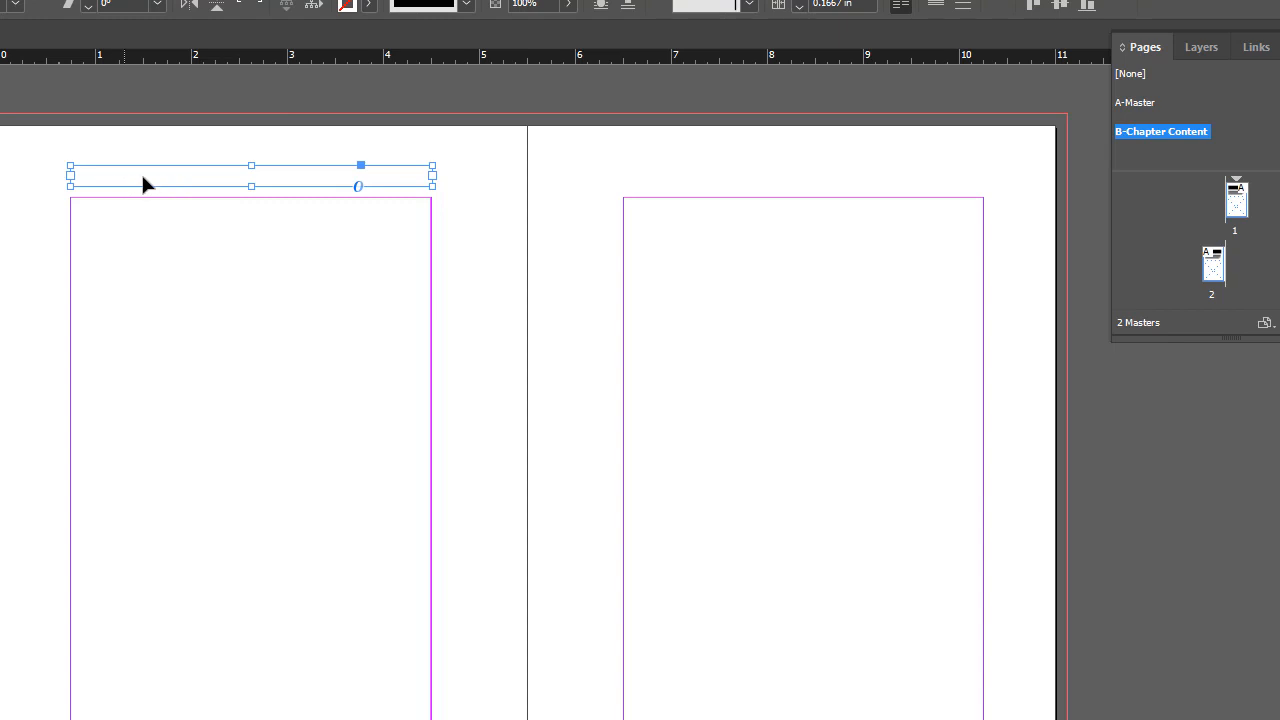
Enter "Author Name" in the left page's header frame and centre the text
{"action": "double_click", "coordinate": [143, 178]}
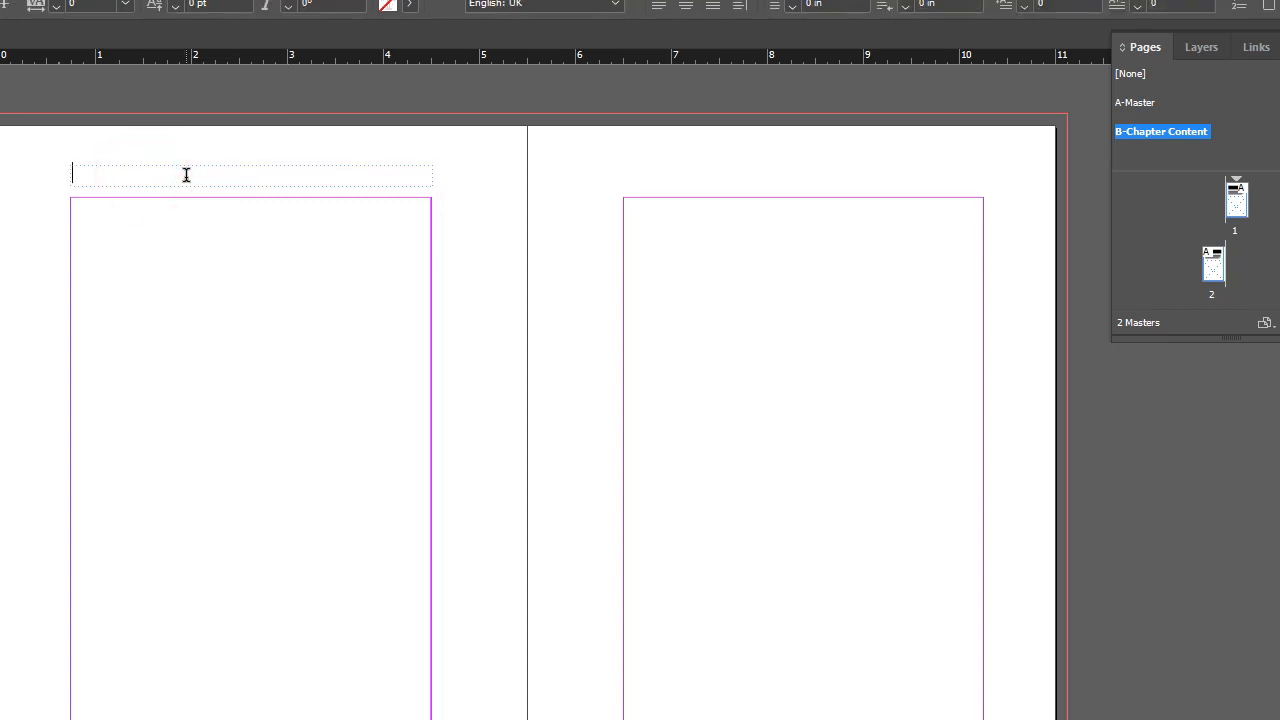
{"action": "type", "text": "Author Name"}
{"action": "key", "text": "Escape"}
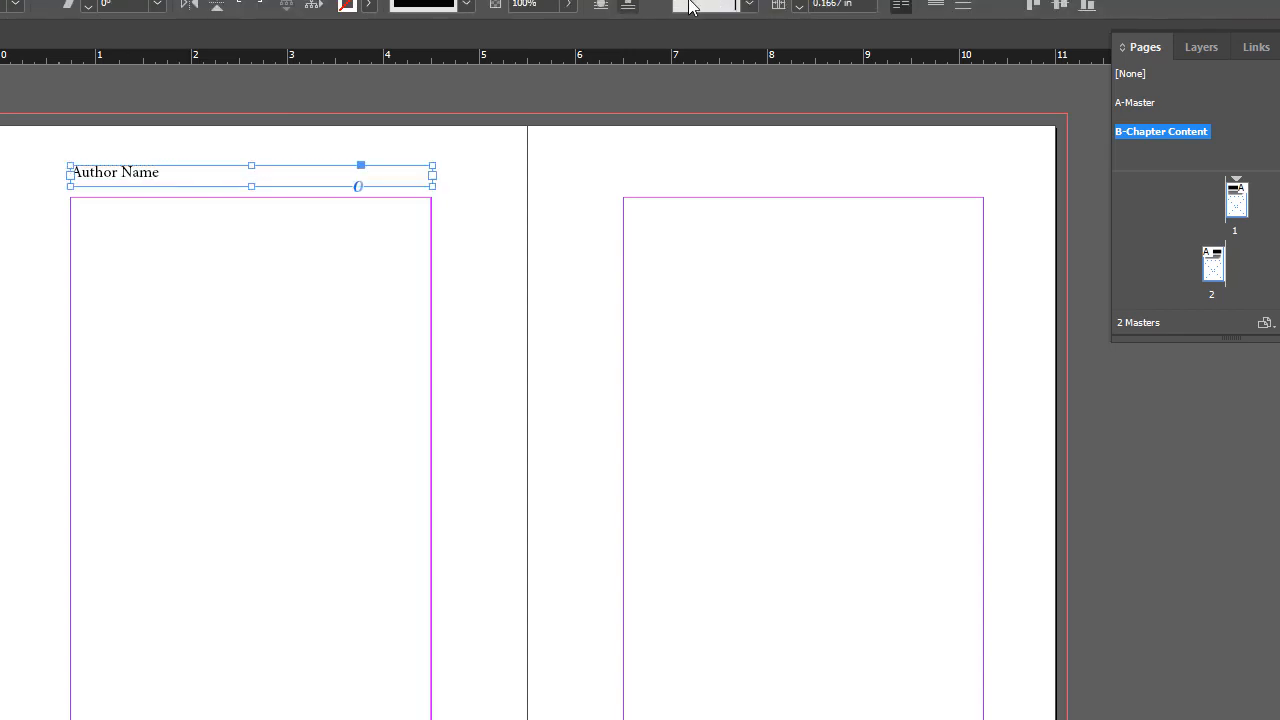
{"action": "key", "text": "t"}
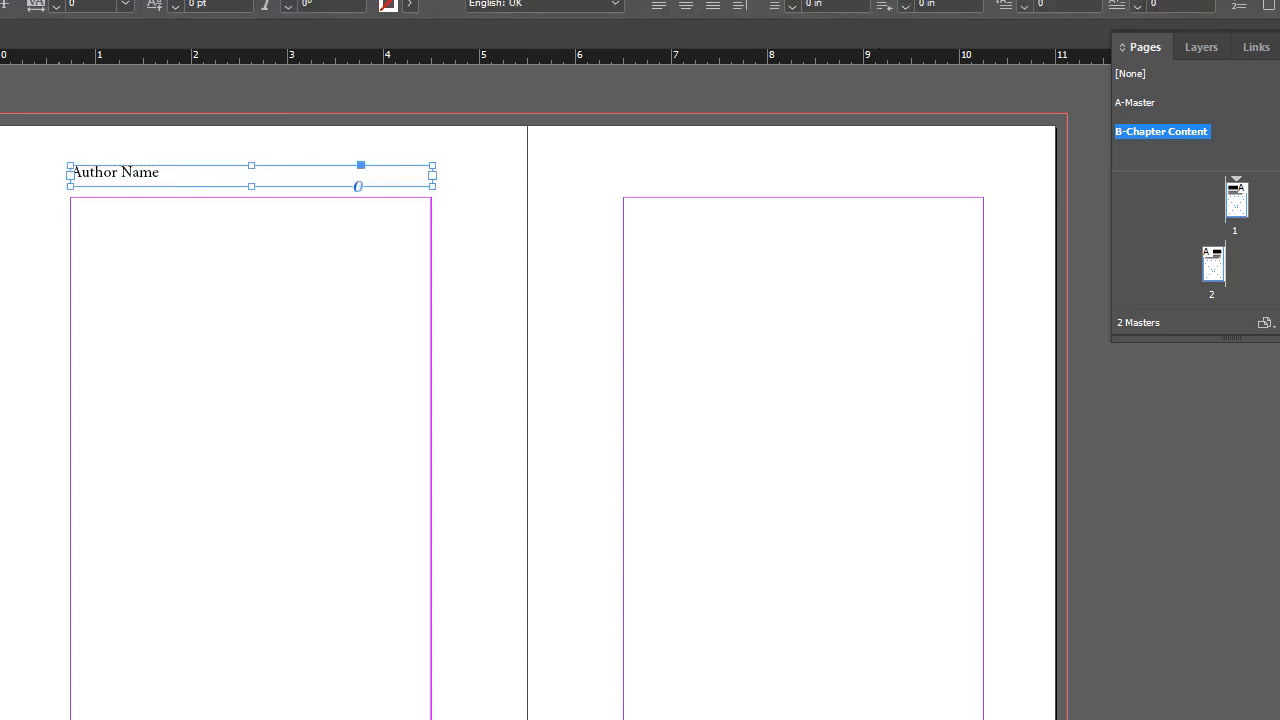
{"action": "left_click", "coordinate": [686, 5]}
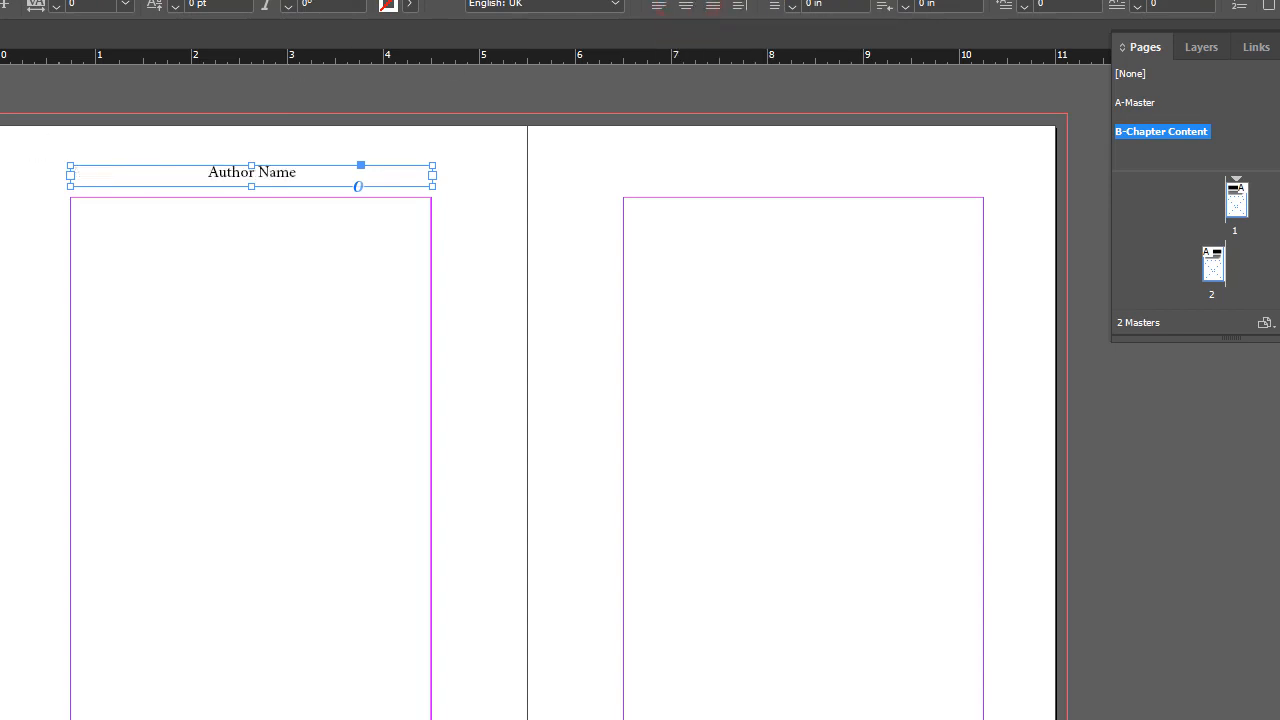
{"action": "key", "text": "Escape"}
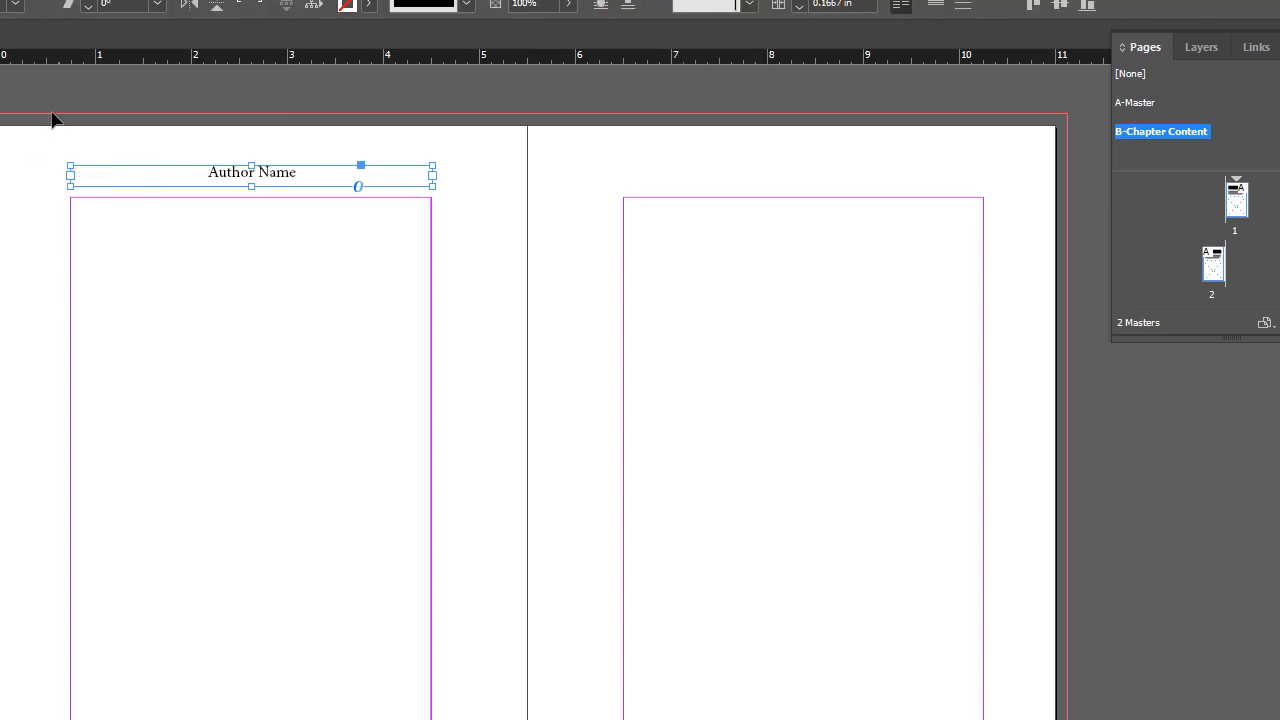
Copy the Author Name header frame and place the duplicate above the right page's margin area, level with the original
{"action": "left_click", "coordinate": [268, 184]}
{"action": "key", "text": "ctrl+v"}
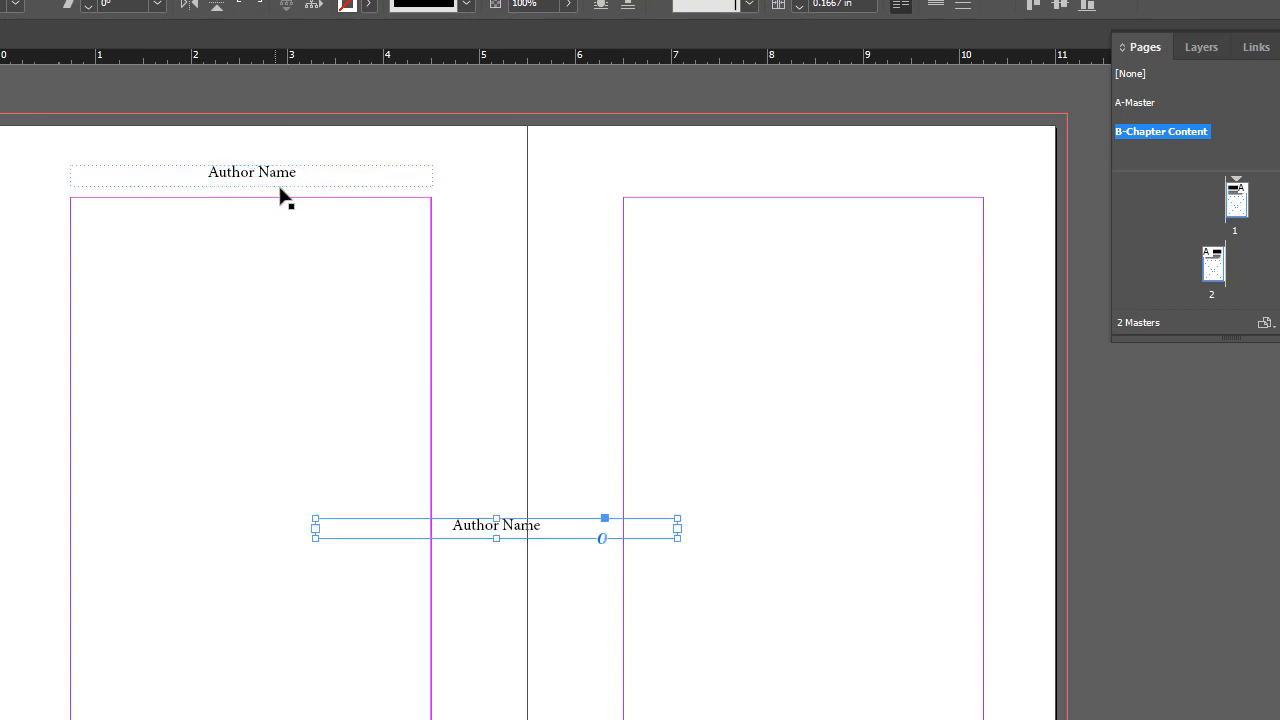
{"action": "left_click_drag", "start_coordinate": [465, 518], "coordinate": [783, 167]}
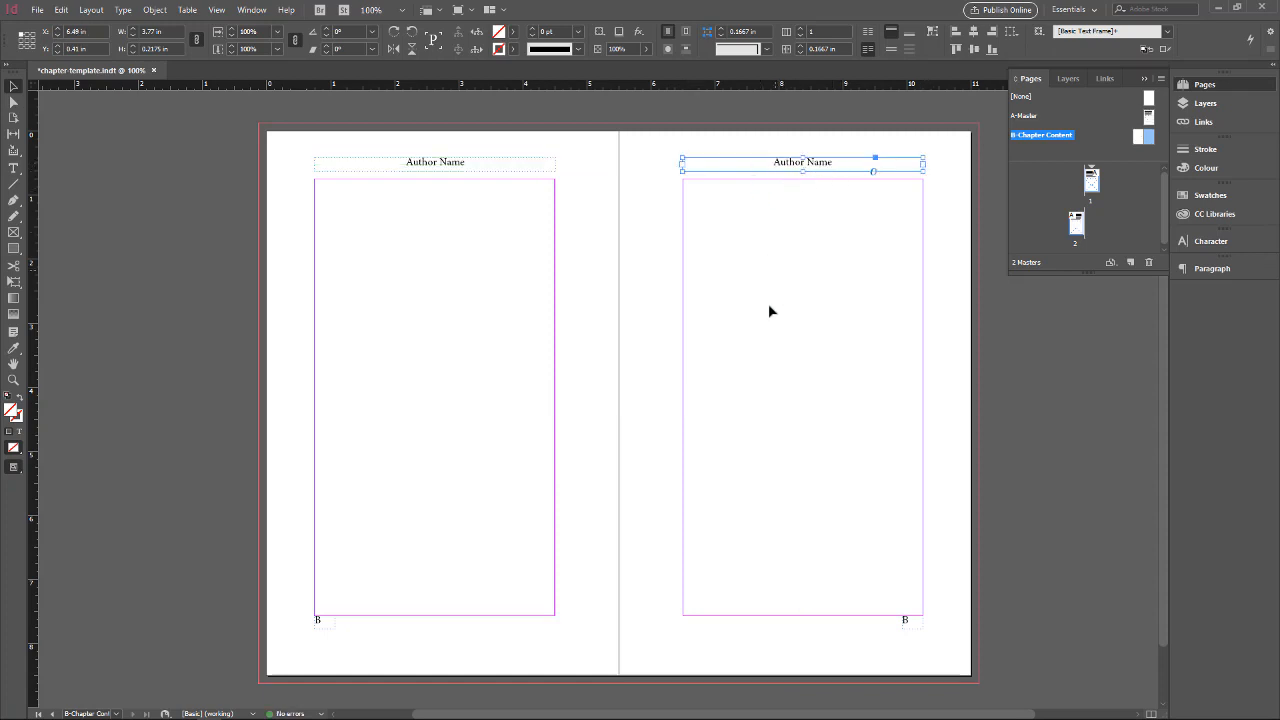
Replace the right page's header text with "Title of Book Goes Here"
{"action": "double_click", "coordinate": [828, 164]}
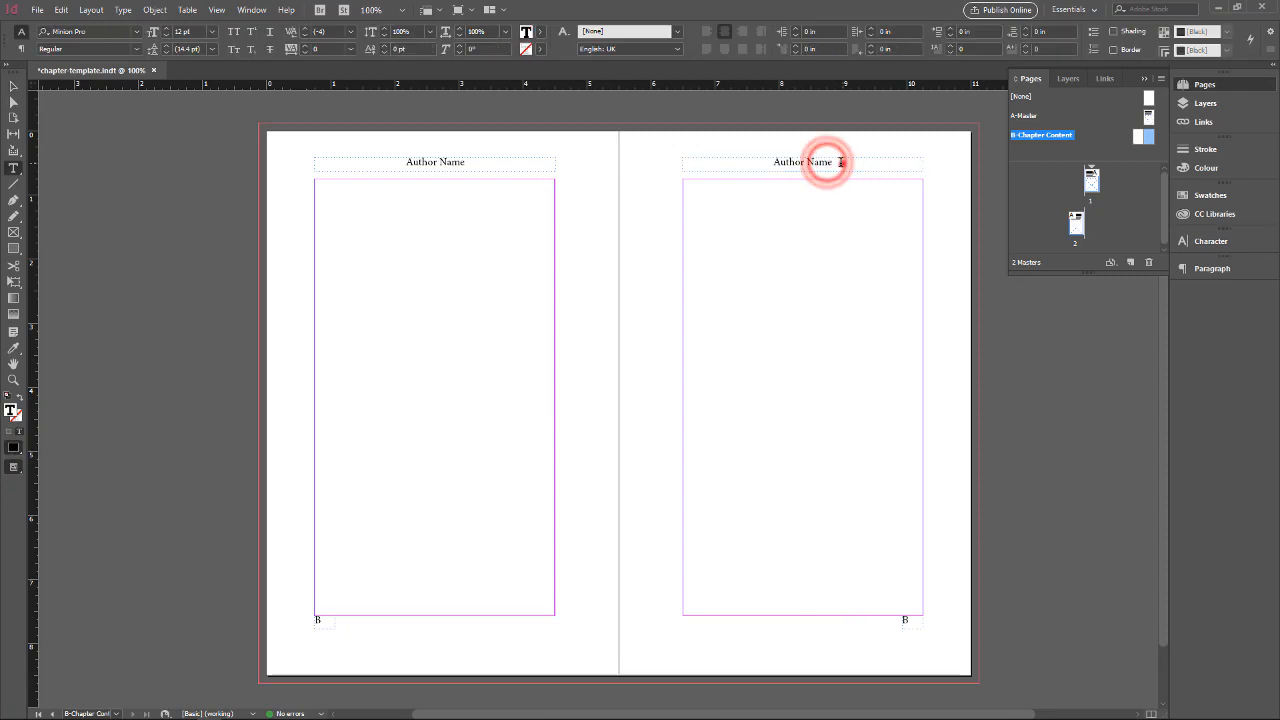
{"action": "triple_click", "coordinate": [830, 164]}
{"action": "type", "text": "Title of B"}
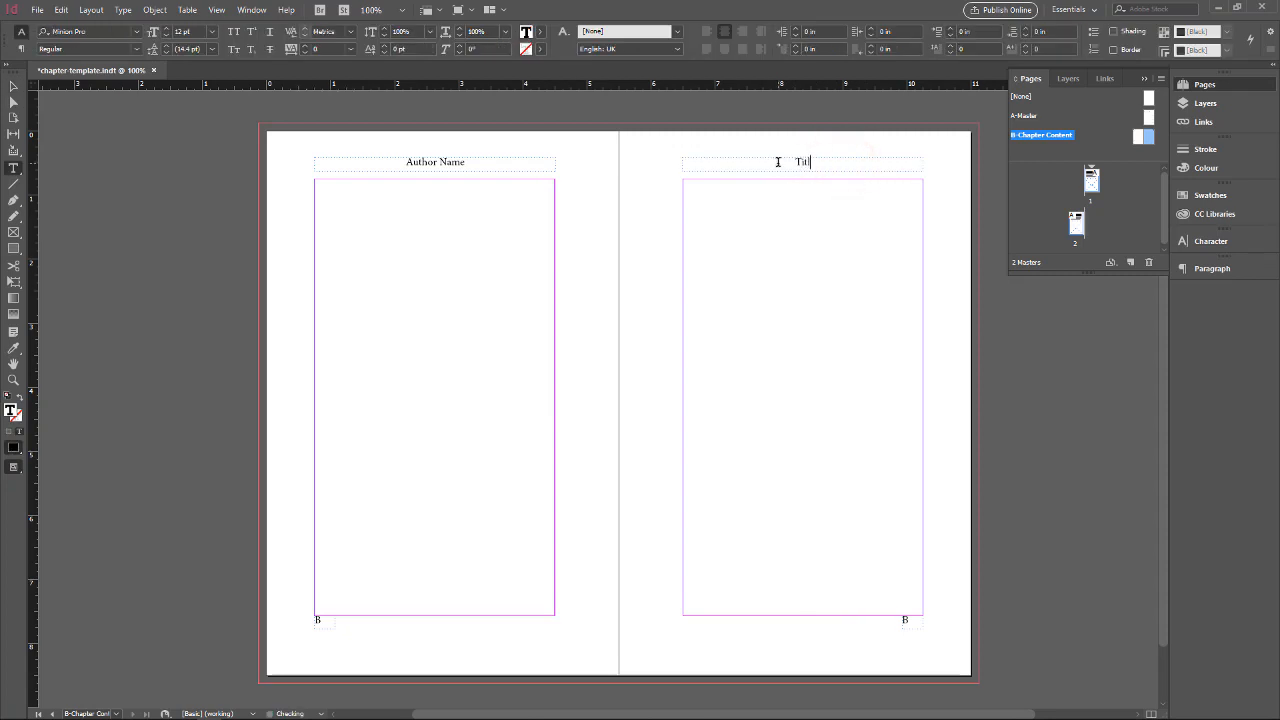
{"action": "type", "text": "ook Goes Here"}
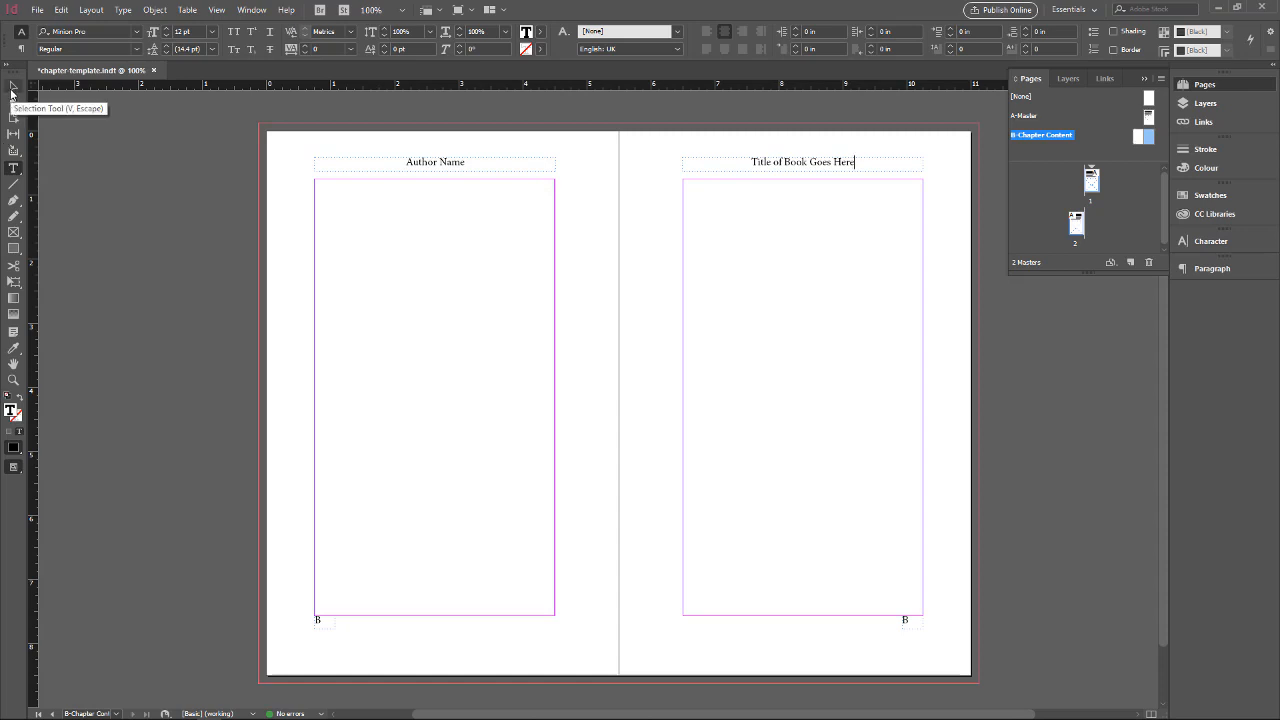
{"action": "left_click", "coordinate": [12, 88]}
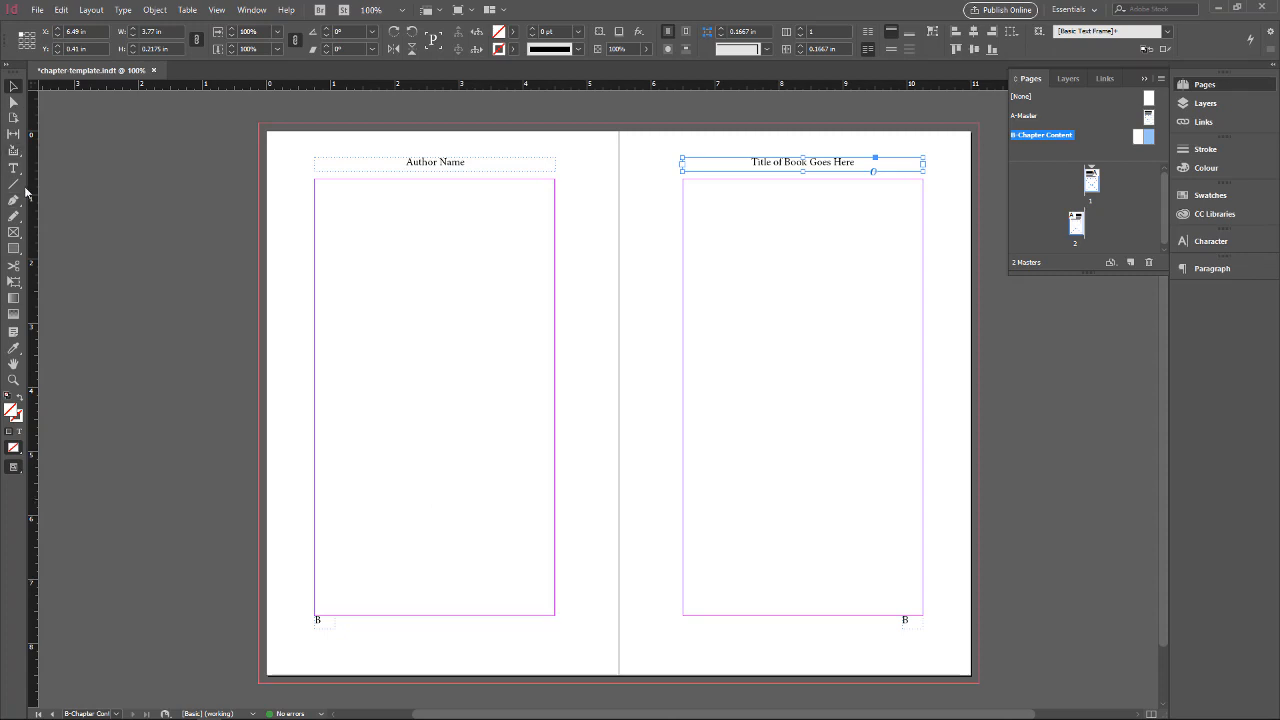
Draw a text frame about 1.5 in by 0.22 in below the left page's bottom-right margin corner and enter "Chapter" in it
{"action": "key", "text": "t"}
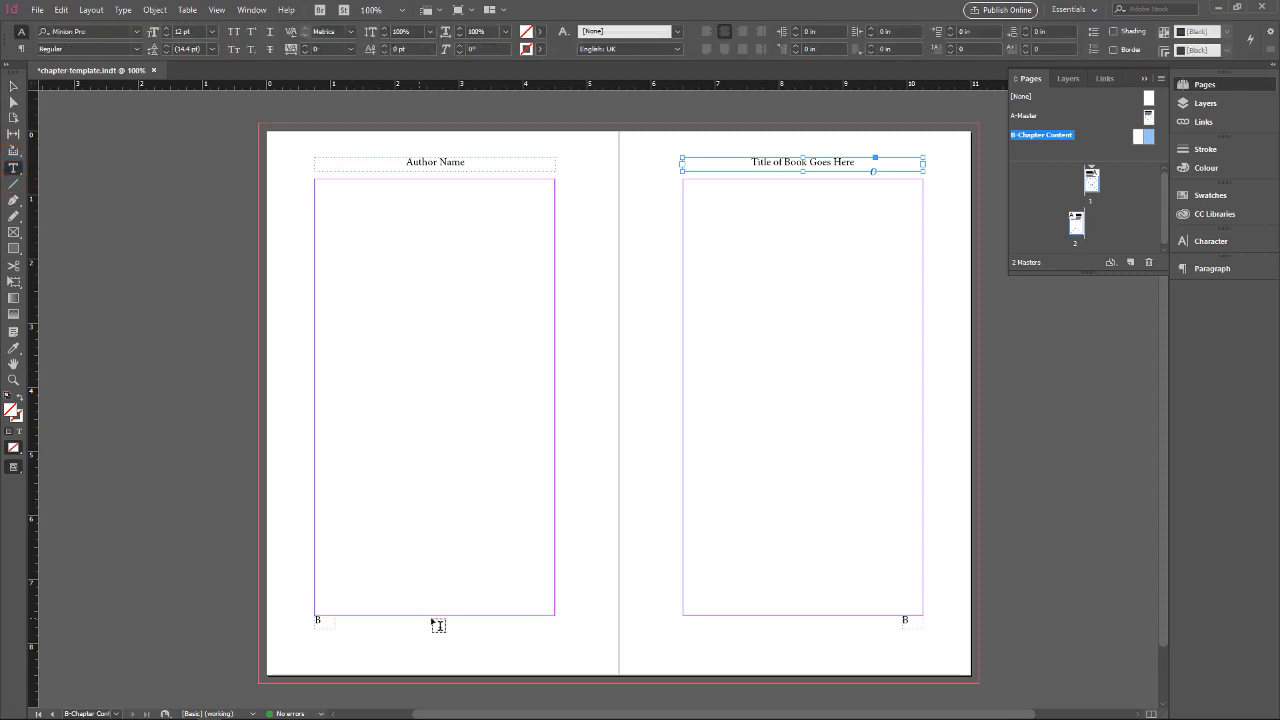
{"action": "left_click_drag", "start_coordinate": [460, 617], "coordinate": [554, 634]}
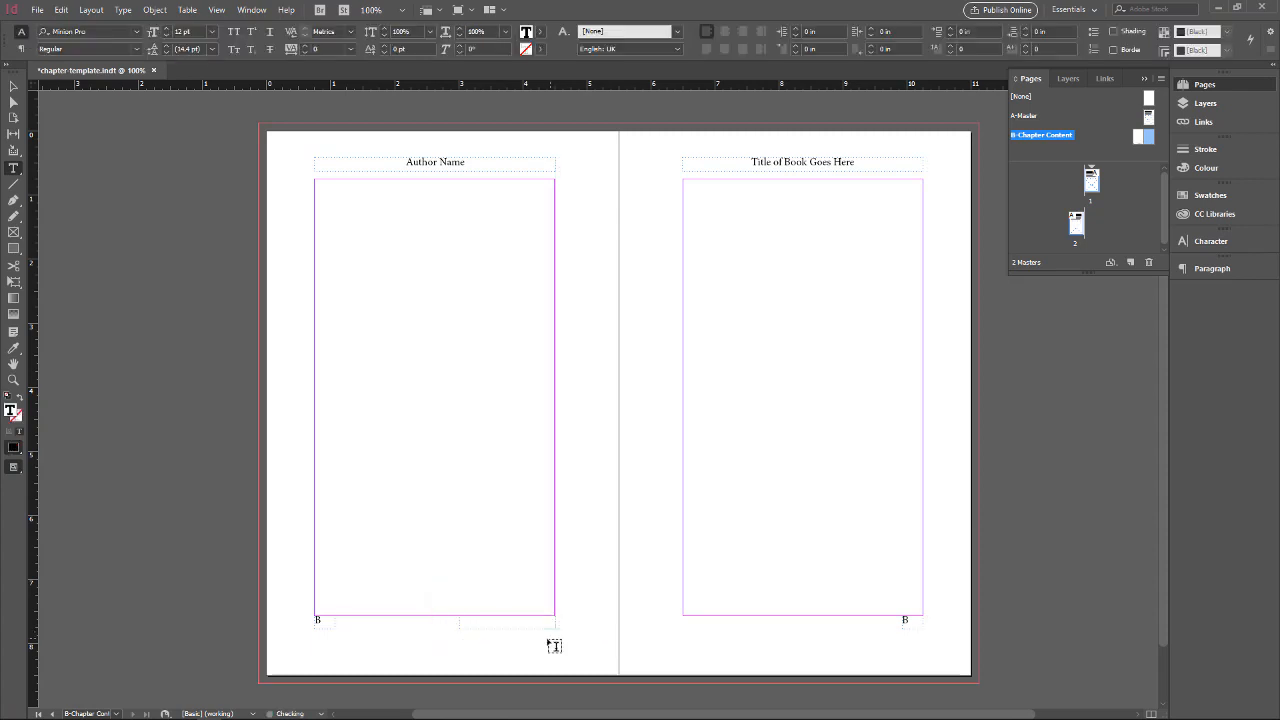
{"action": "type", "text": "Chapter"}
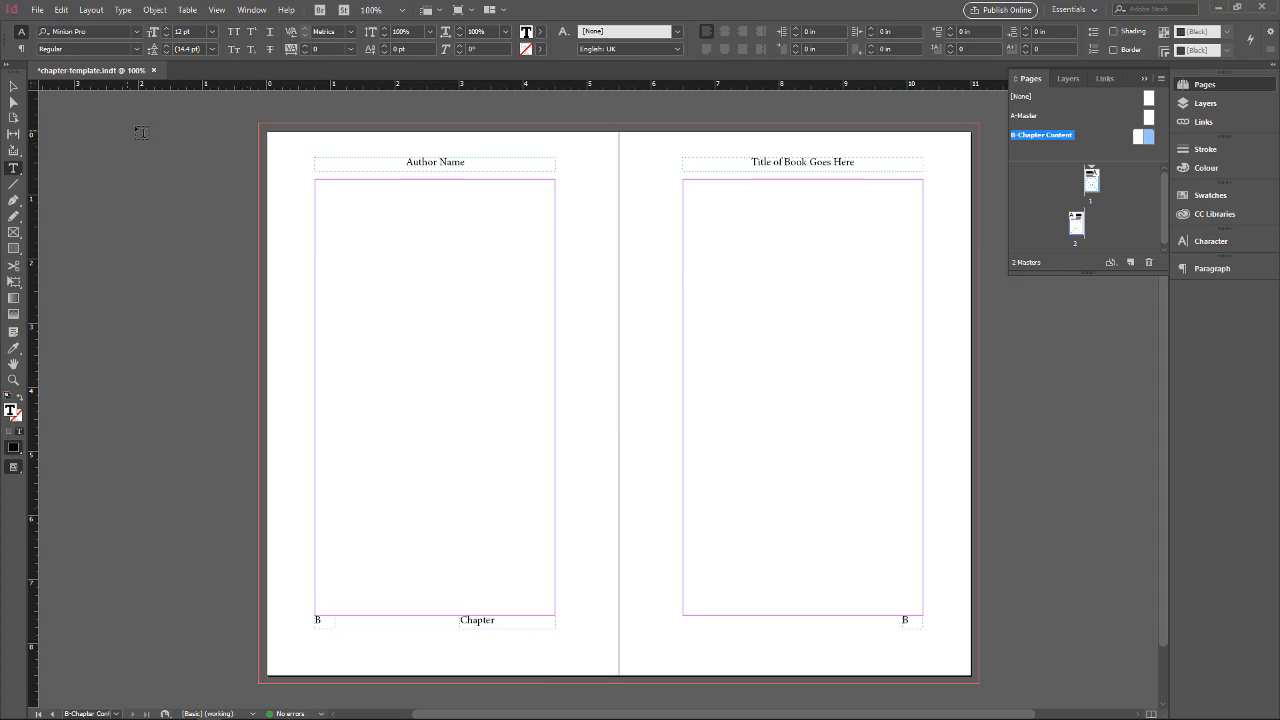
Insert a Section Marker after the word "Chapter" in the left page's footer frame
{"action": "left_click", "coordinate": [123, 9]}
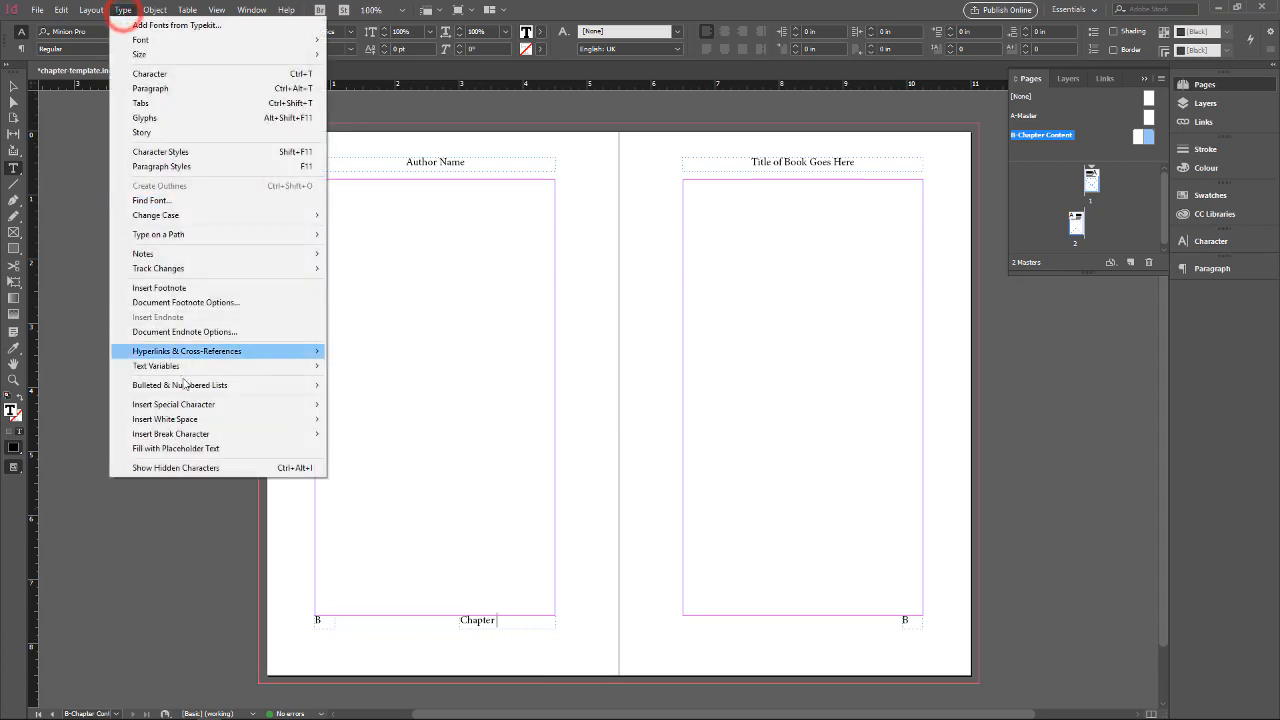
{"action": "mouse_move", "coordinate": [195, 405]}
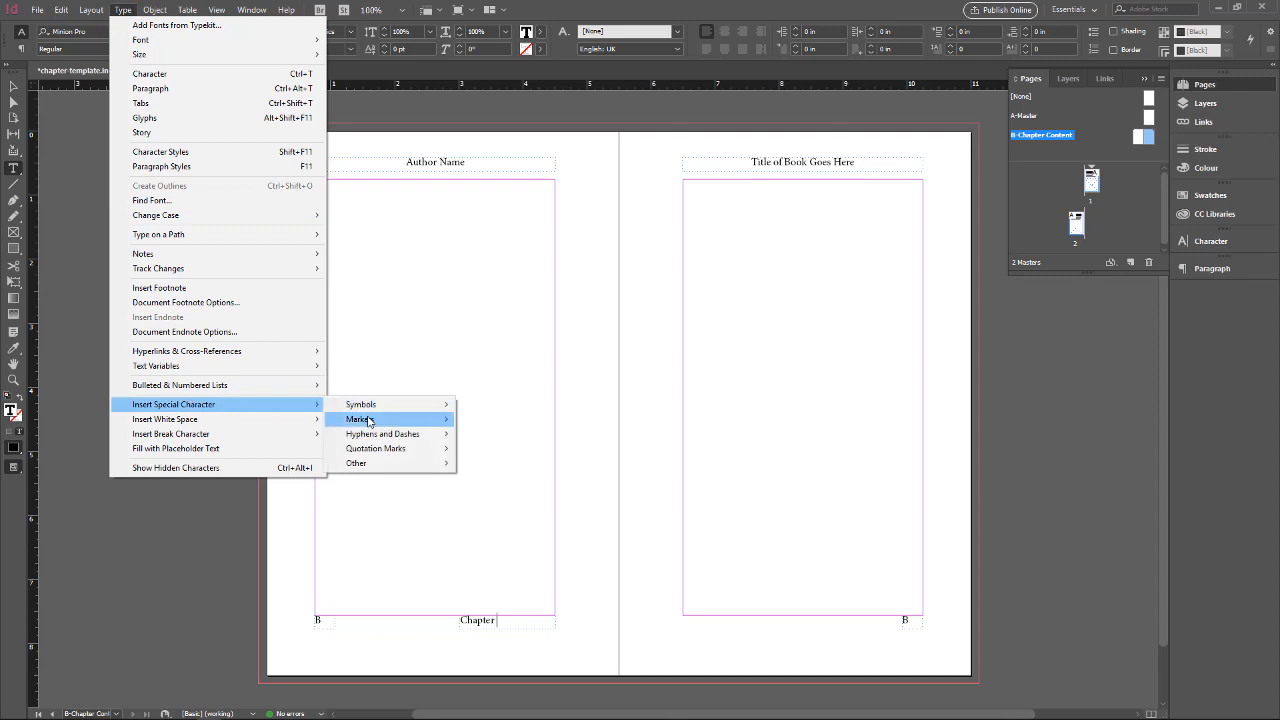
{"action": "mouse_move", "coordinate": [367, 421]}
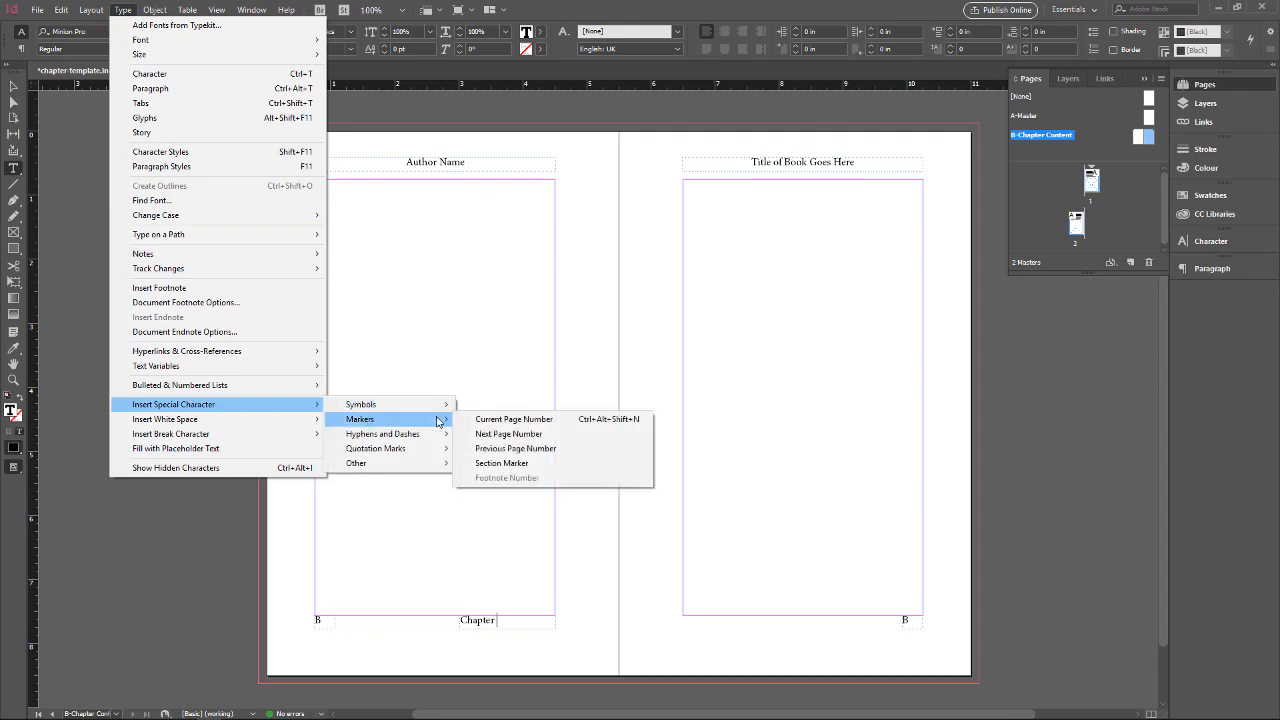
{"action": "left_click", "coordinate": [506, 463]}
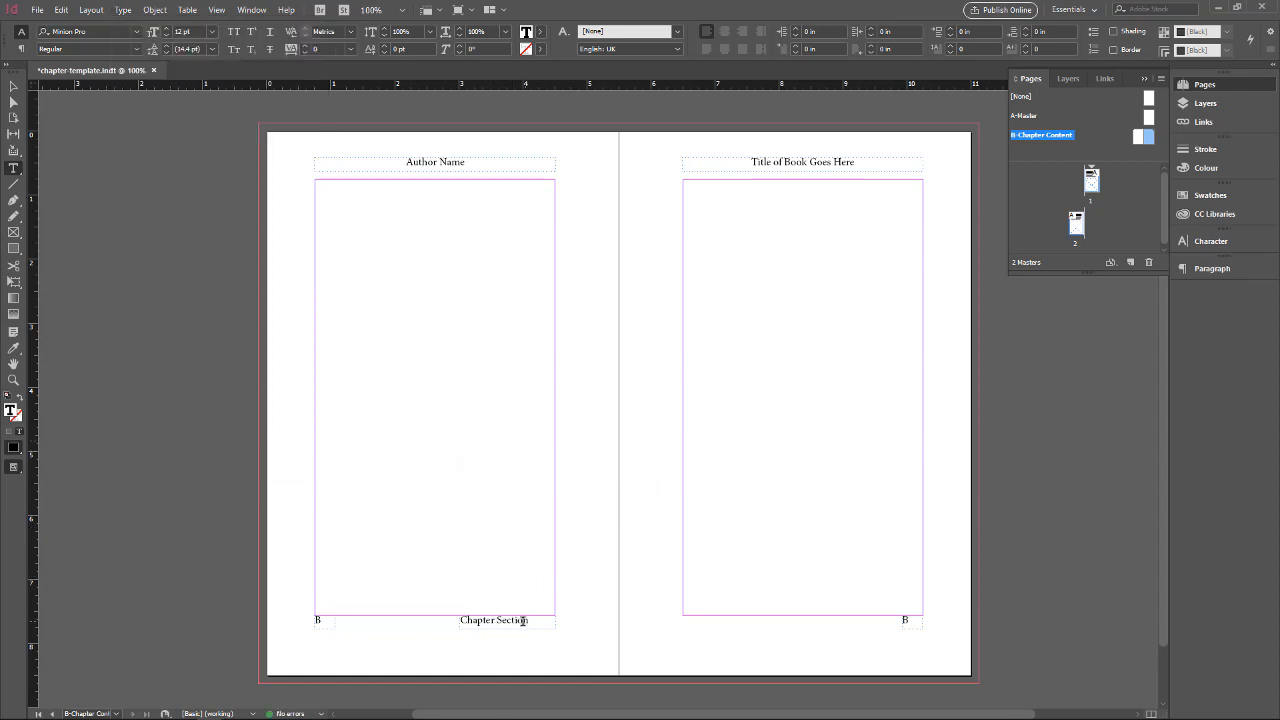
Right-align the "Chapter Section" text in the left page's footer frame and widen the frame toward the page number
{"action": "left_click", "coordinate": [13, 86]}
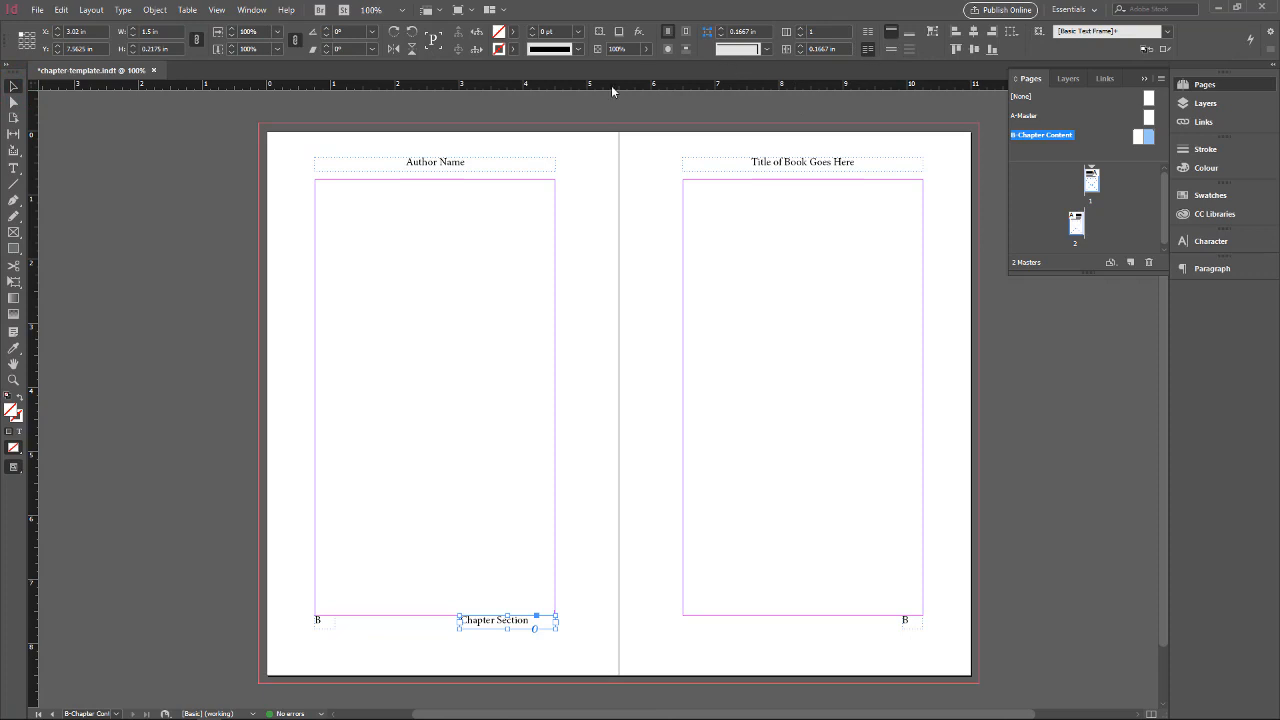
{"action": "key", "text": "t"}
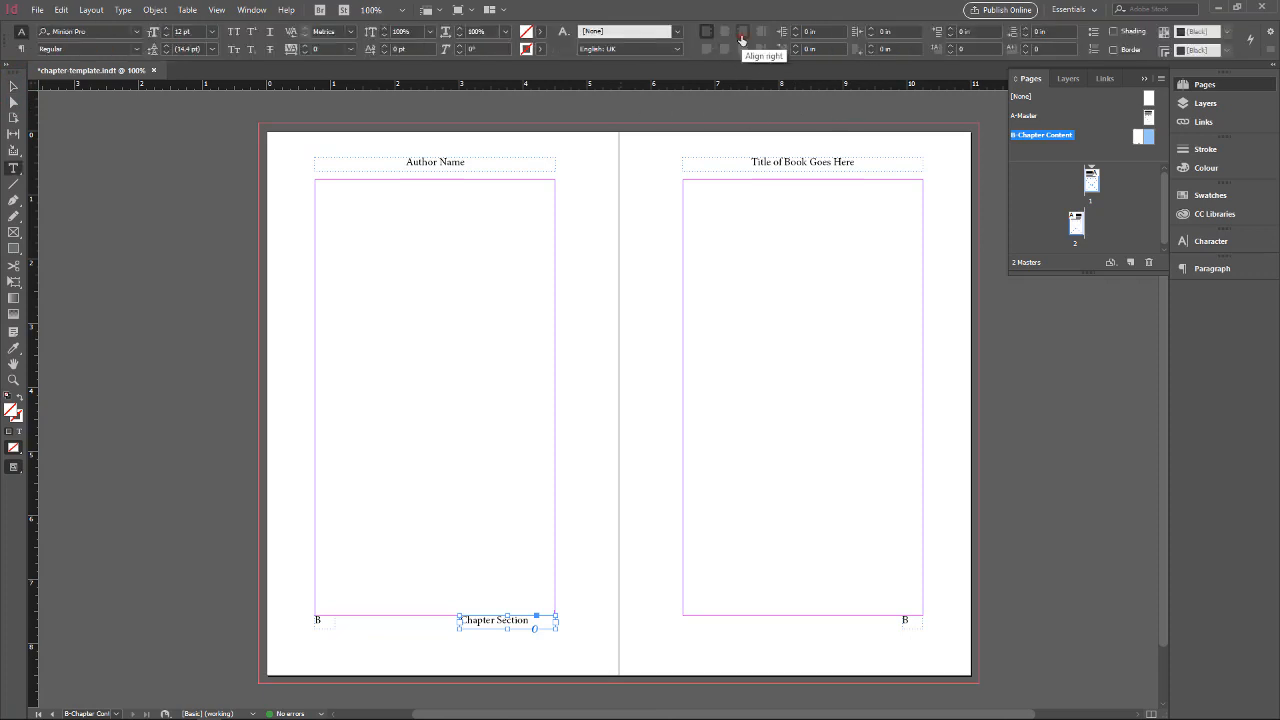
{"action": "left_click", "coordinate": [741, 38]}
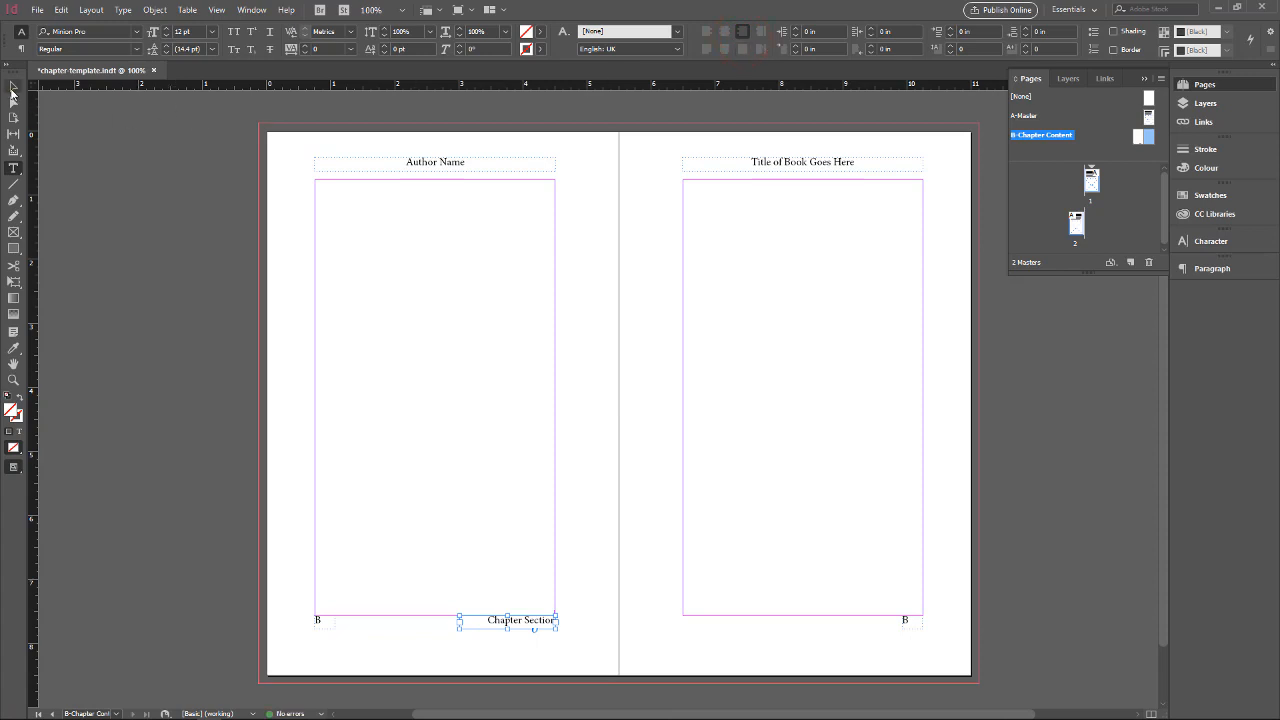
{"action": "left_click", "coordinate": [13, 86]}
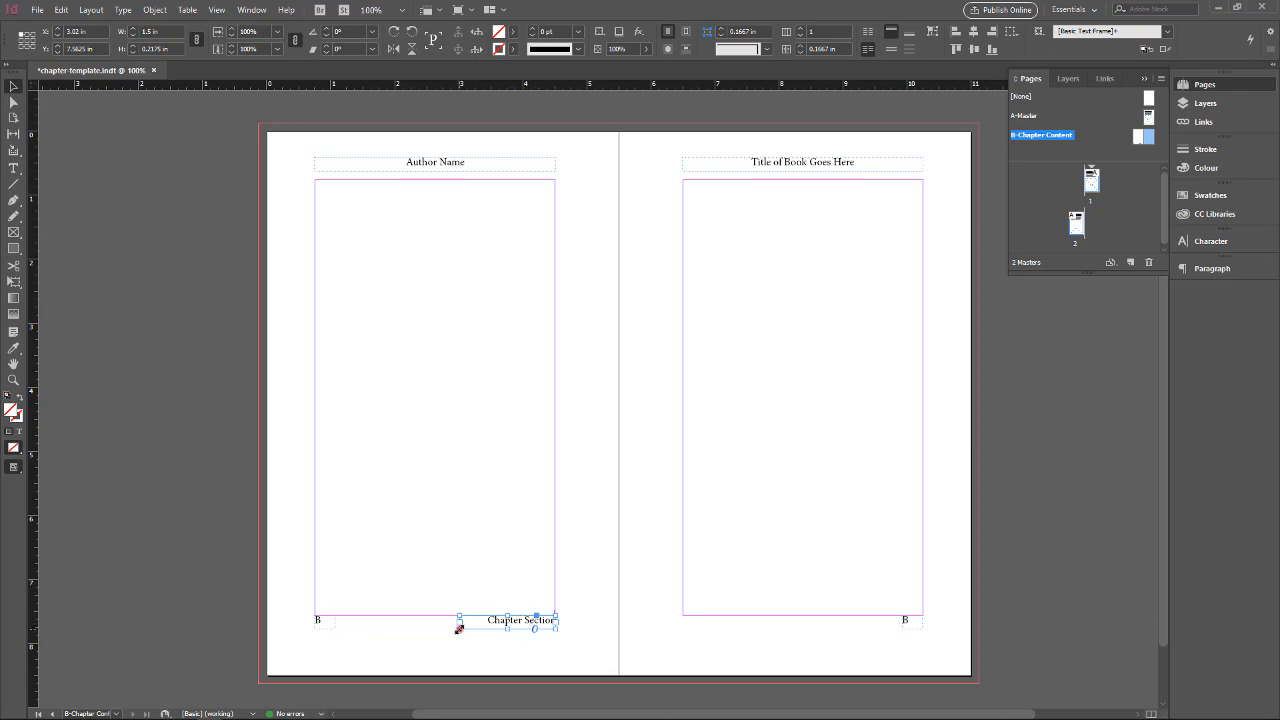
{"action": "left_click_drag", "start_coordinate": [458, 628], "coordinate": [485, 630]}
{"action": "left_click", "coordinate": [573, 652]}
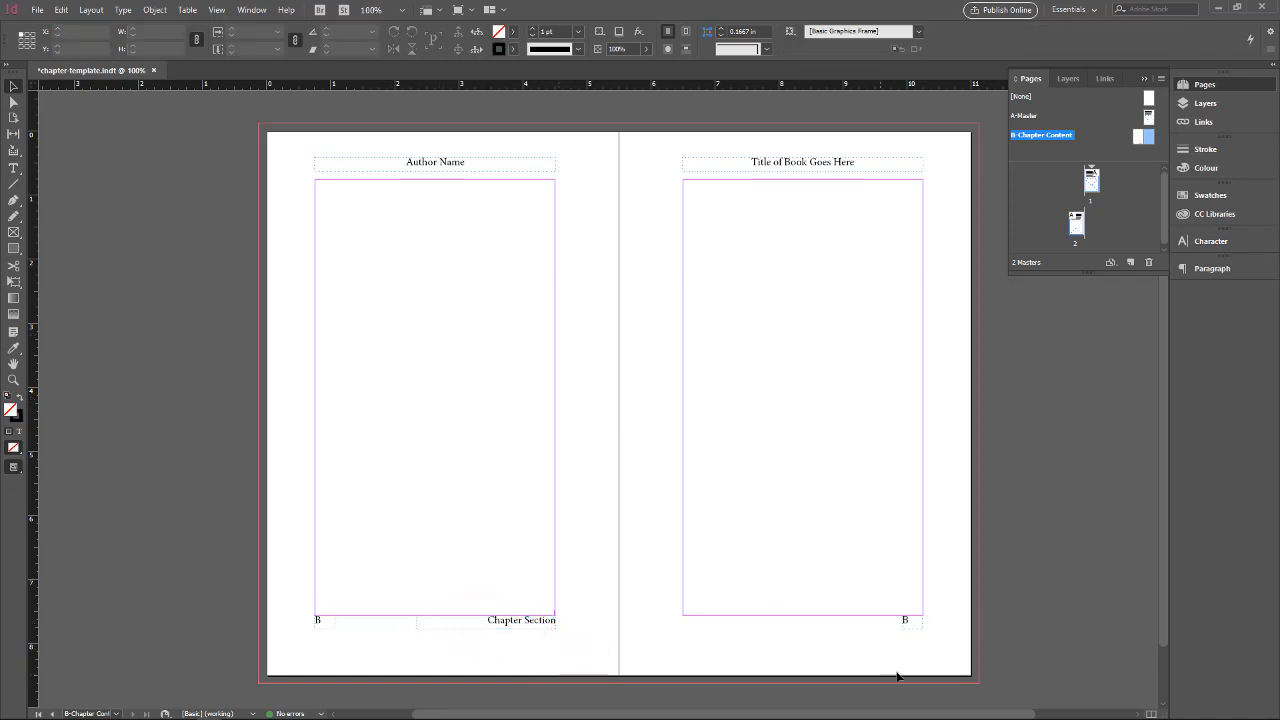
Right-align the page number marker in the right page's footer frame and save the document
{"action": "left_click", "coordinate": [907, 623]}
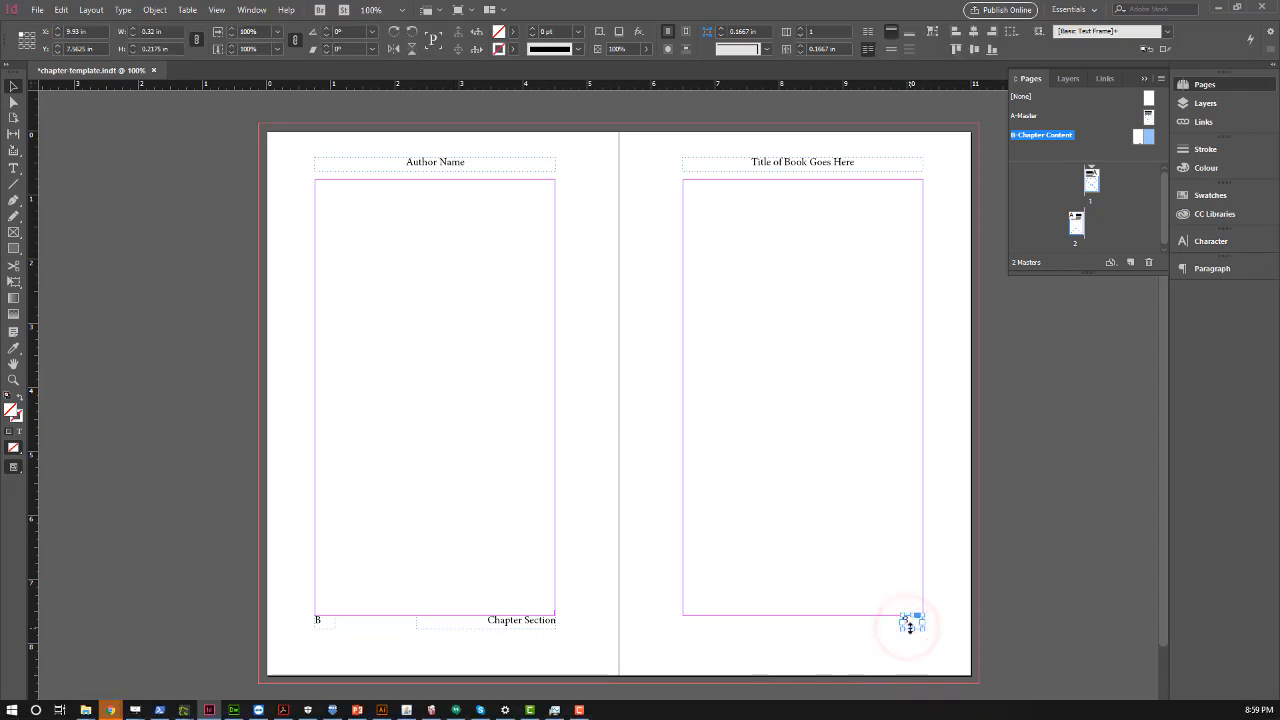
{"action": "key", "text": "t"}
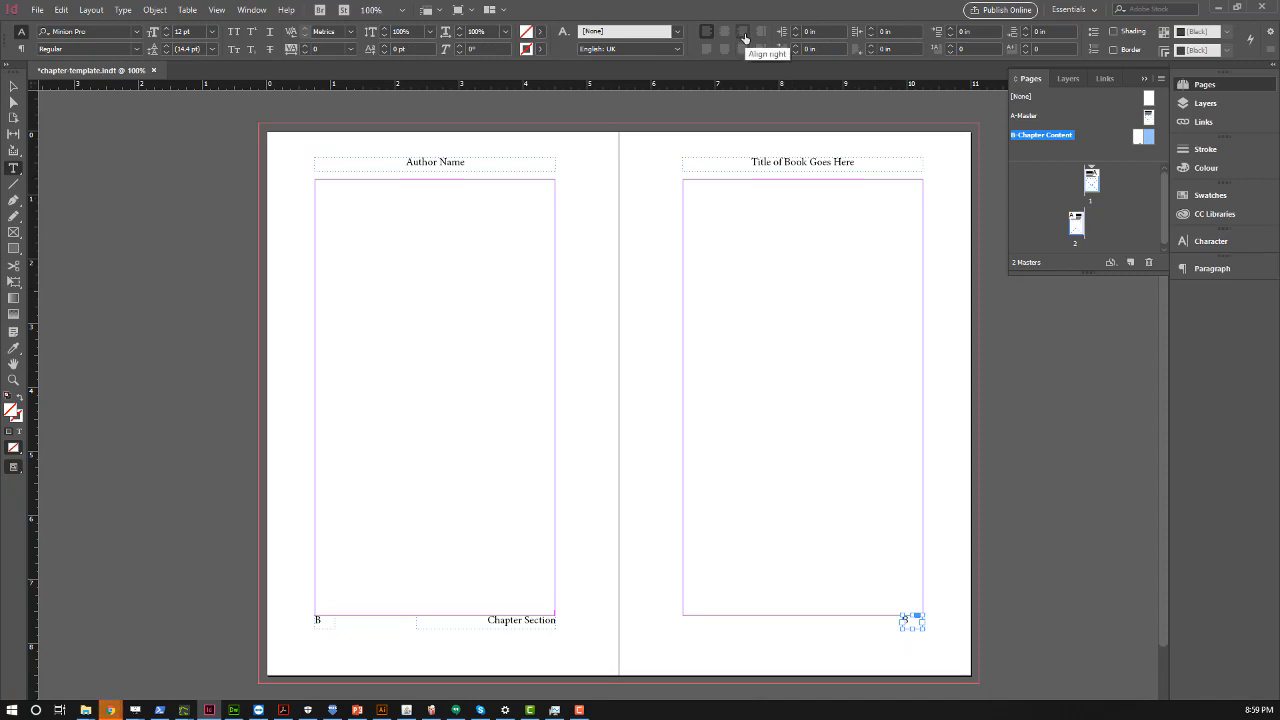
{"action": "left_click", "coordinate": [743, 34]}
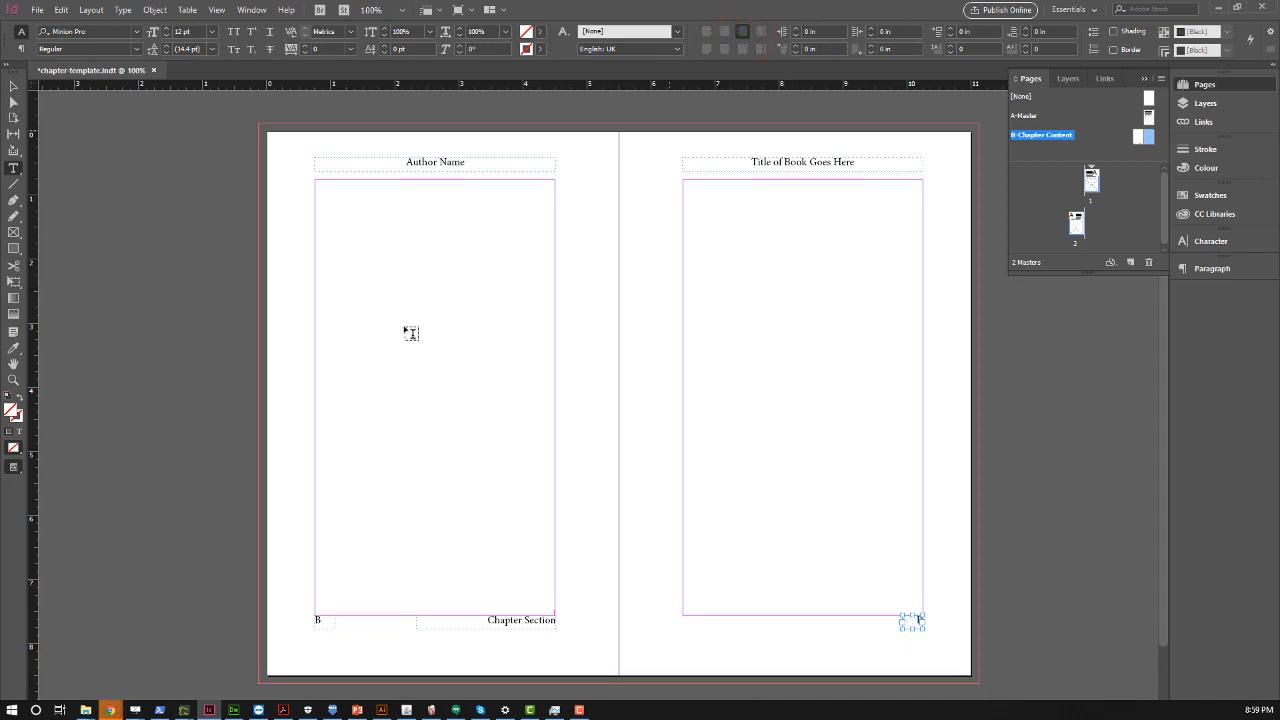
{"action": "left_click", "coordinate": [13, 87]}
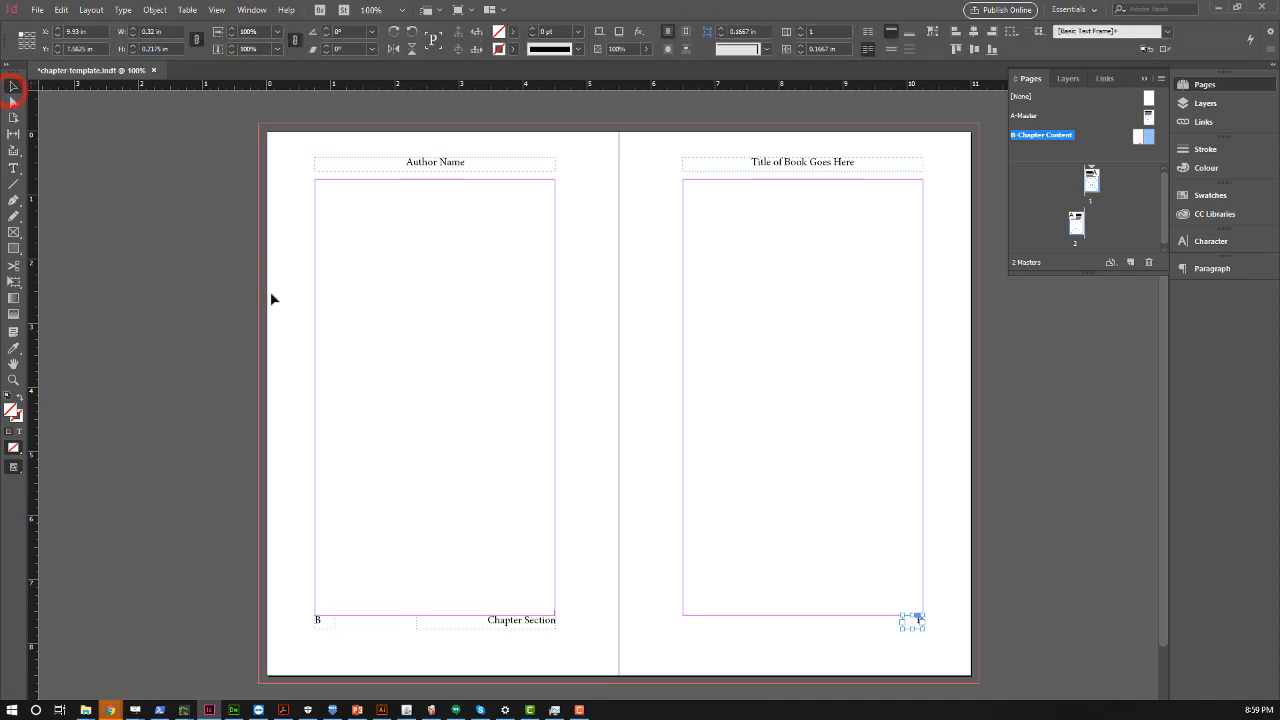
{"action": "left_click", "coordinate": [174, 400]}
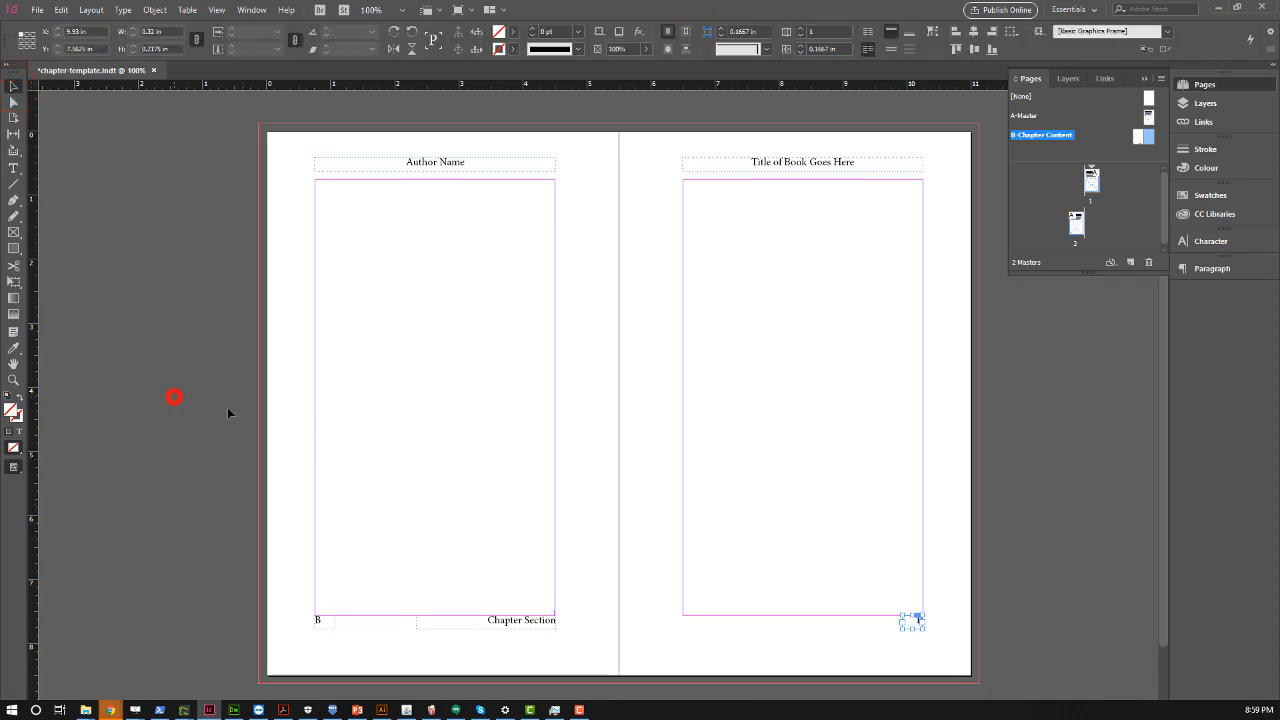
{"action": "left_click", "coordinate": [40, 10]}
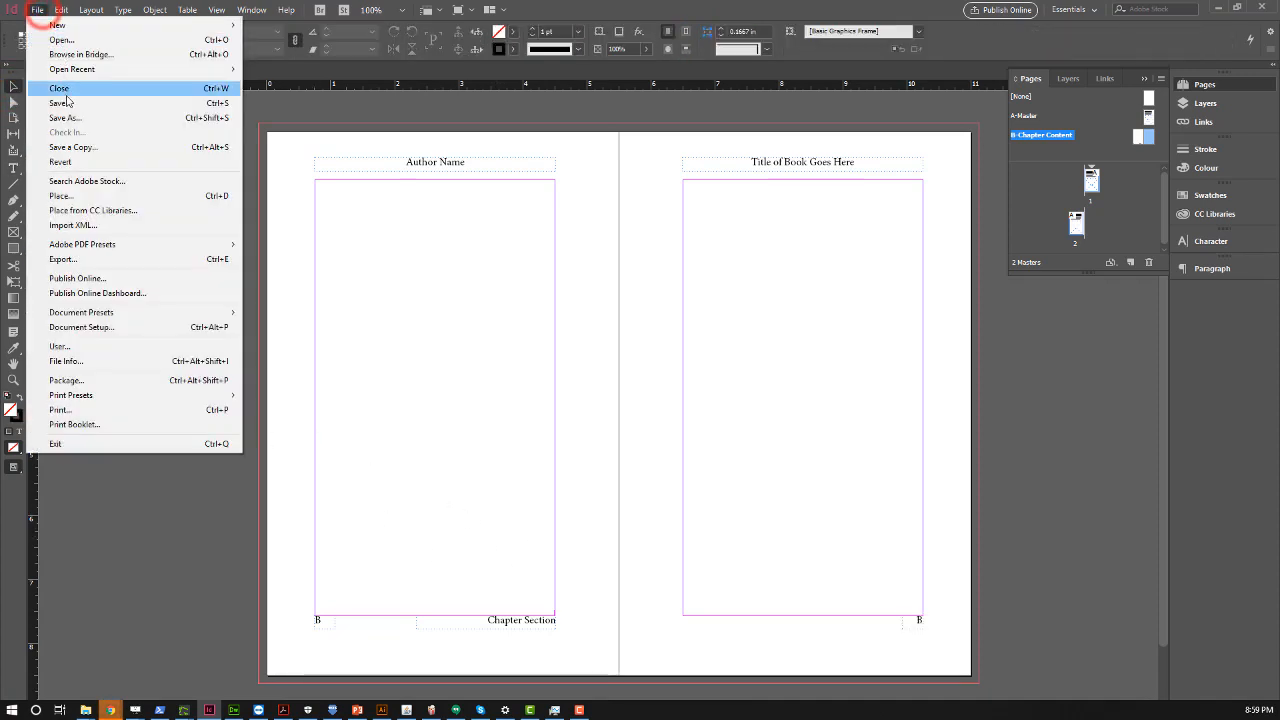
{"action": "left_click", "coordinate": [66, 102]}
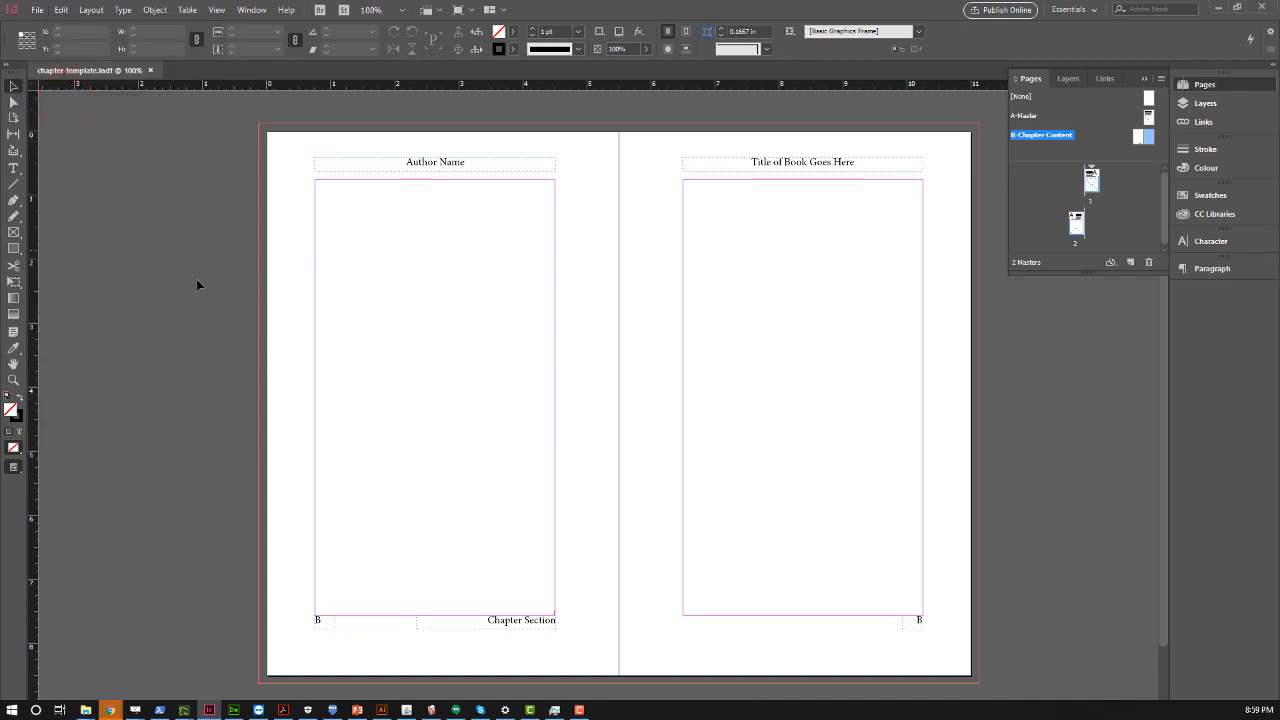